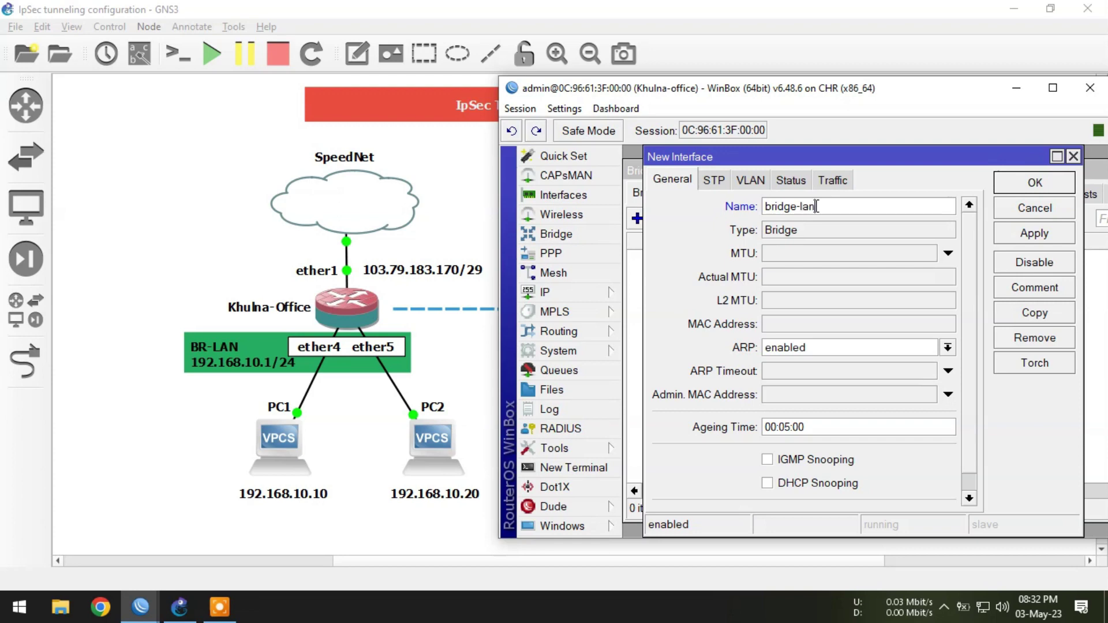
Create the bridge named bridge-lan and add interface ether4 to it as a bridge port.
left_click(1034, 183)
left_click(697, 193)
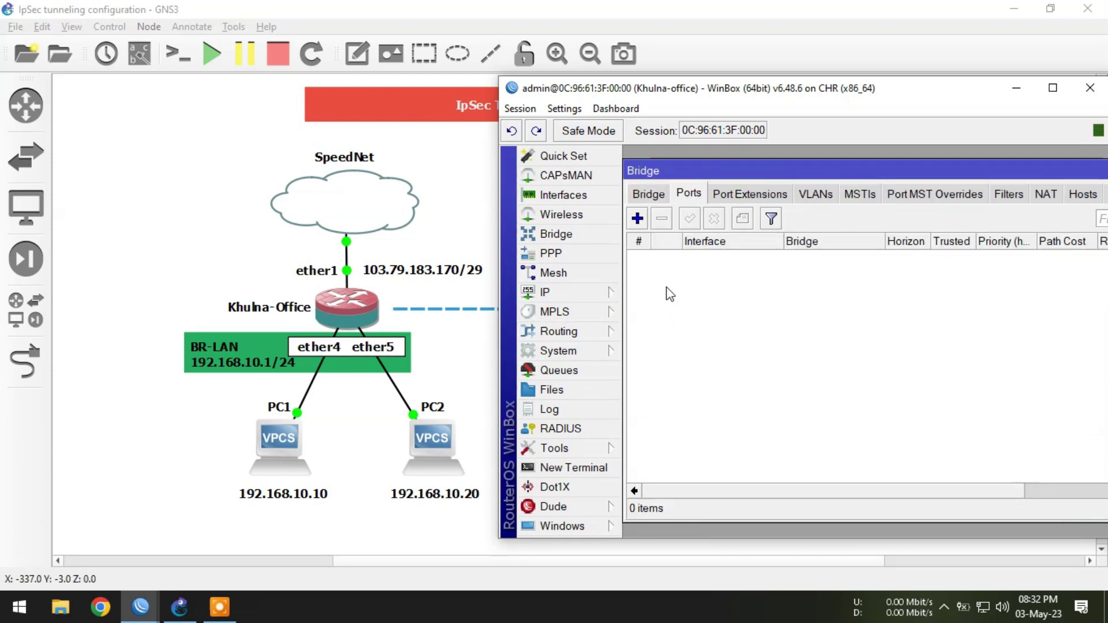
left_click(636, 218)
left_click(799, 218)
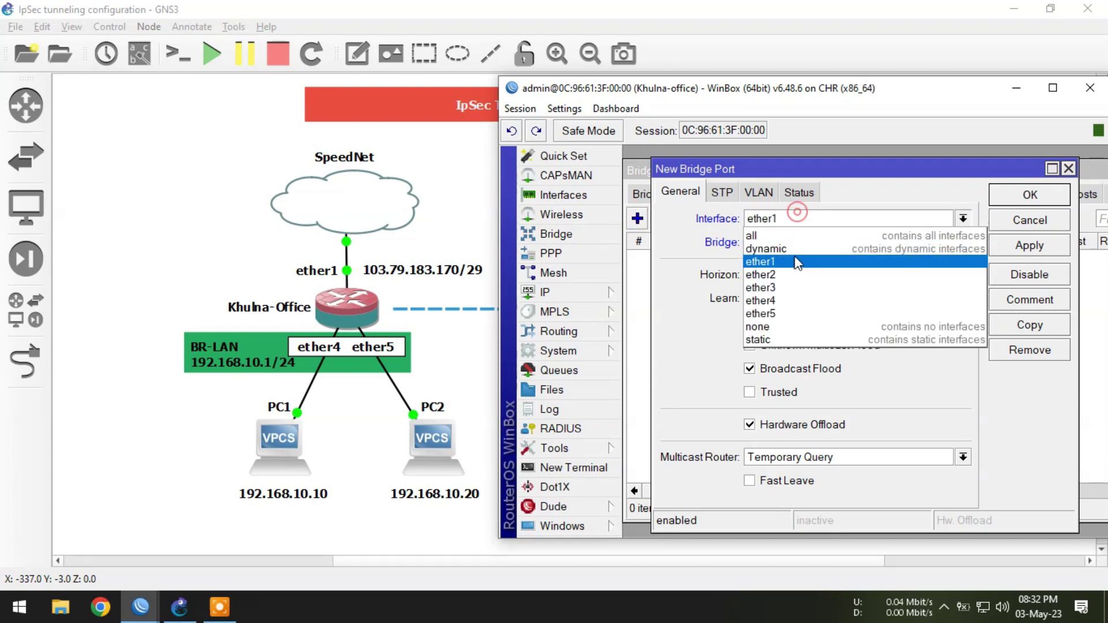
left_click(785, 300)
left_click(1030, 195)
Add interface ether5 as another port of bridge-lan on the Khulna-office router.
left_click(637, 218)
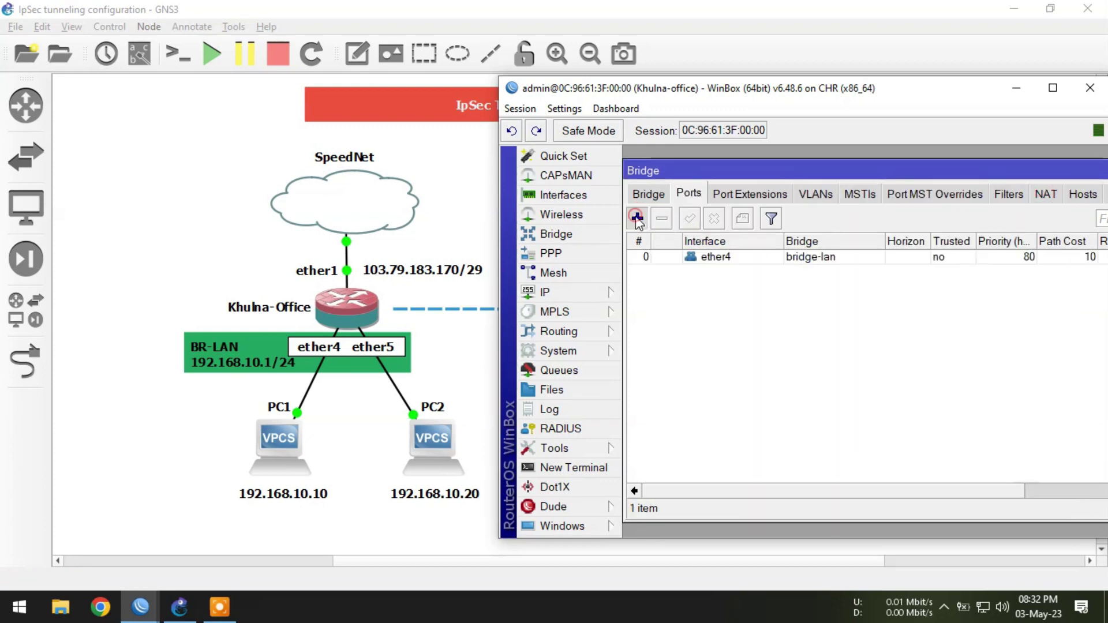
left_click(766, 218)
left_click(781, 307)
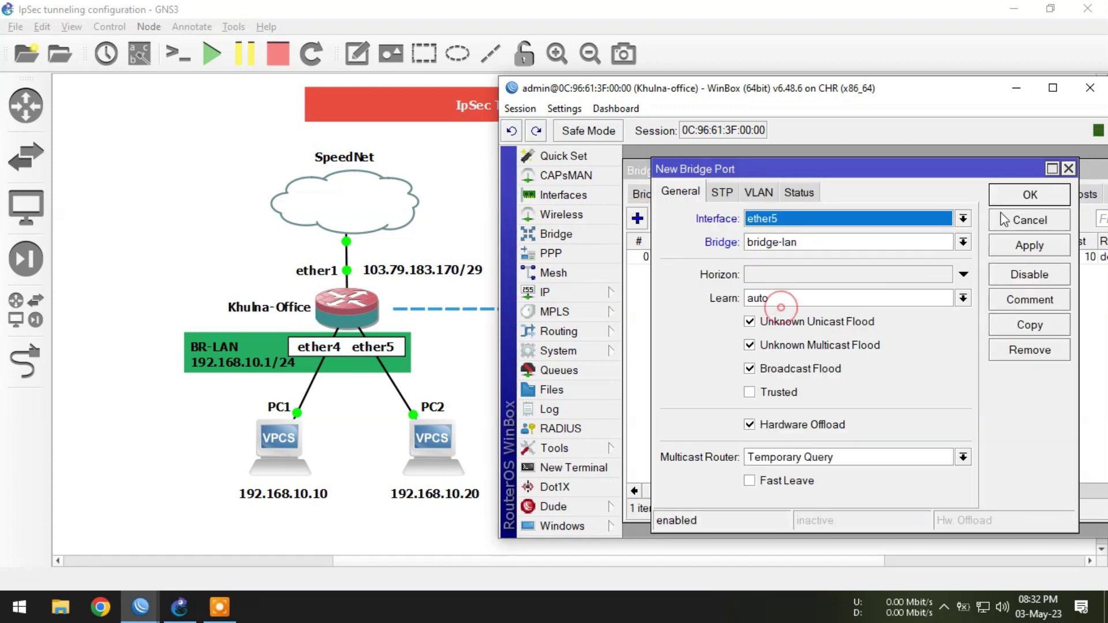
left_click(1024, 195)
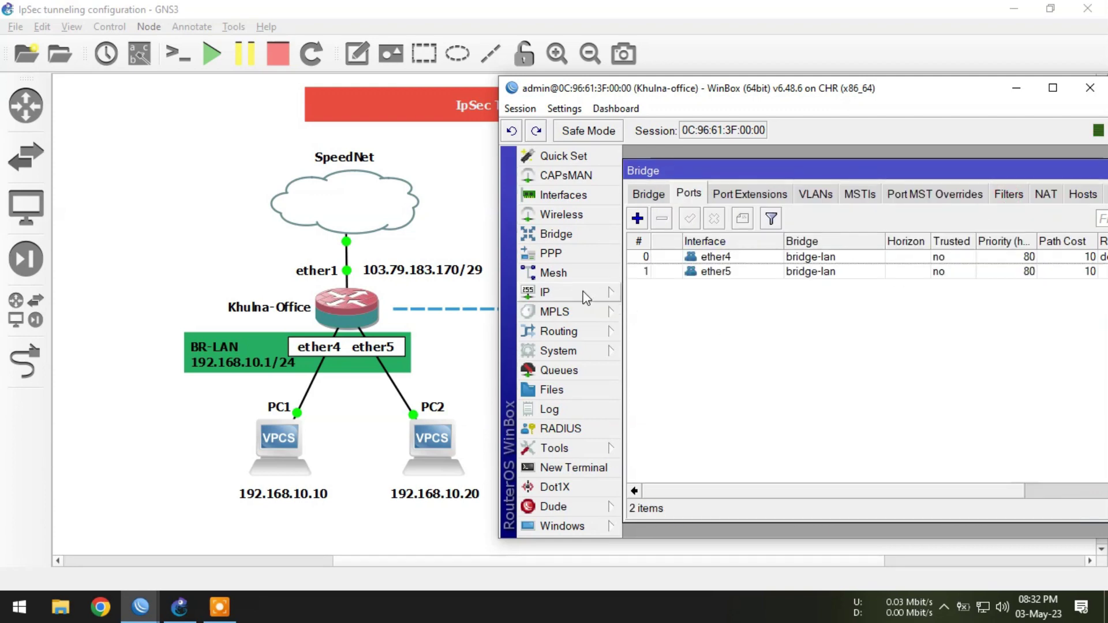
Assign the IP address 103.79.183.170/29 to ether1 with the comment WAN.
left_click(585, 297)
left_click(672, 151)
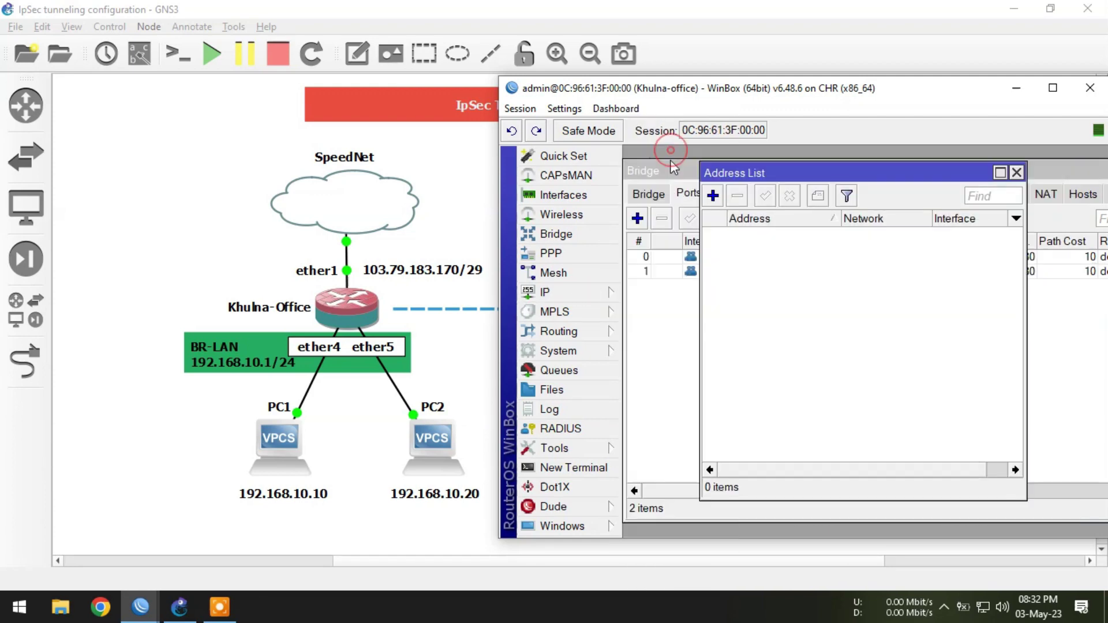
left_click(713, 194)
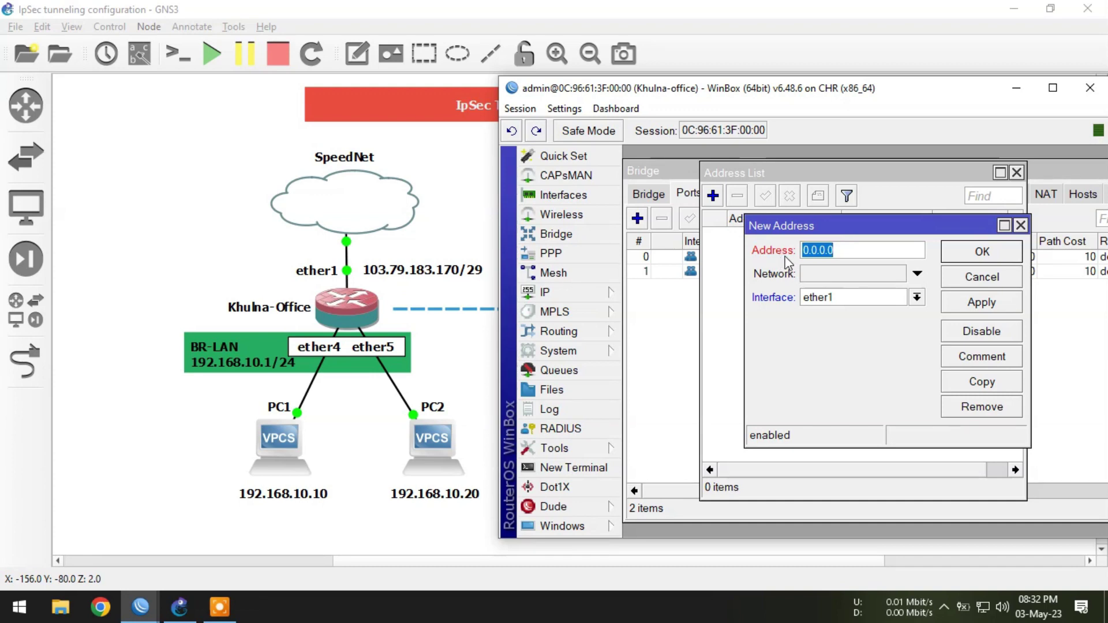
type("103.7")
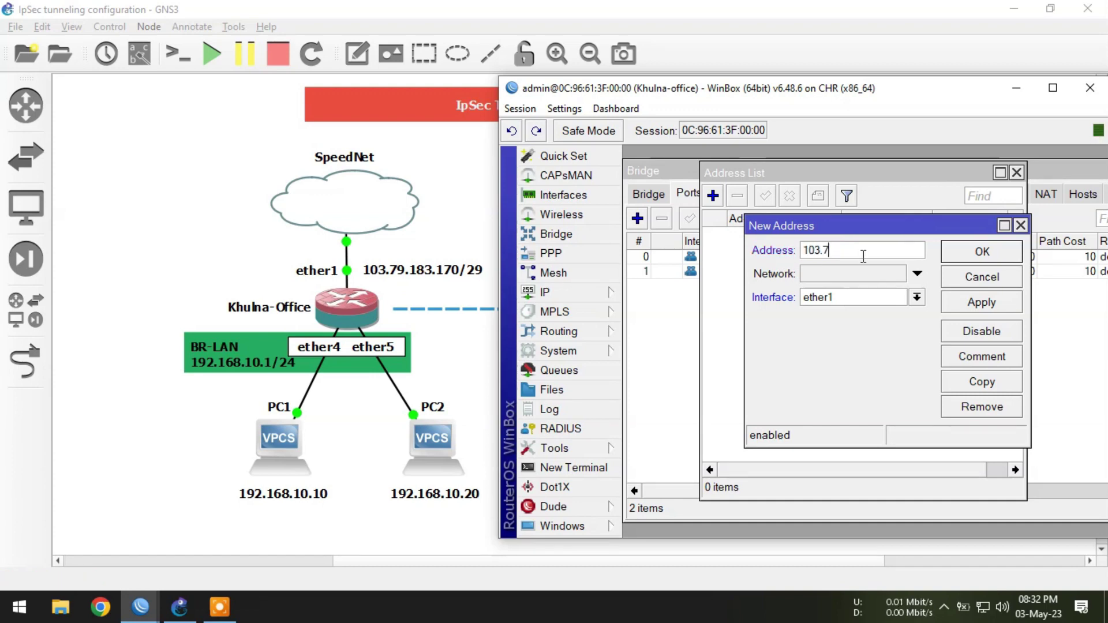
type("9.183.170/29")
left_click(971, 364)
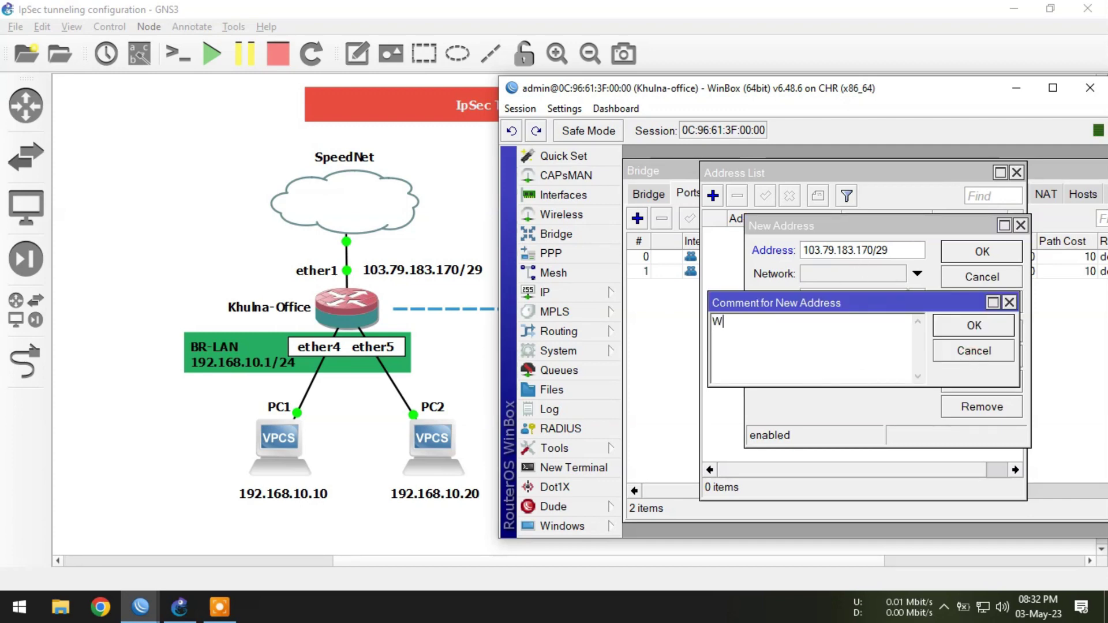
key("Return")
key("Return")
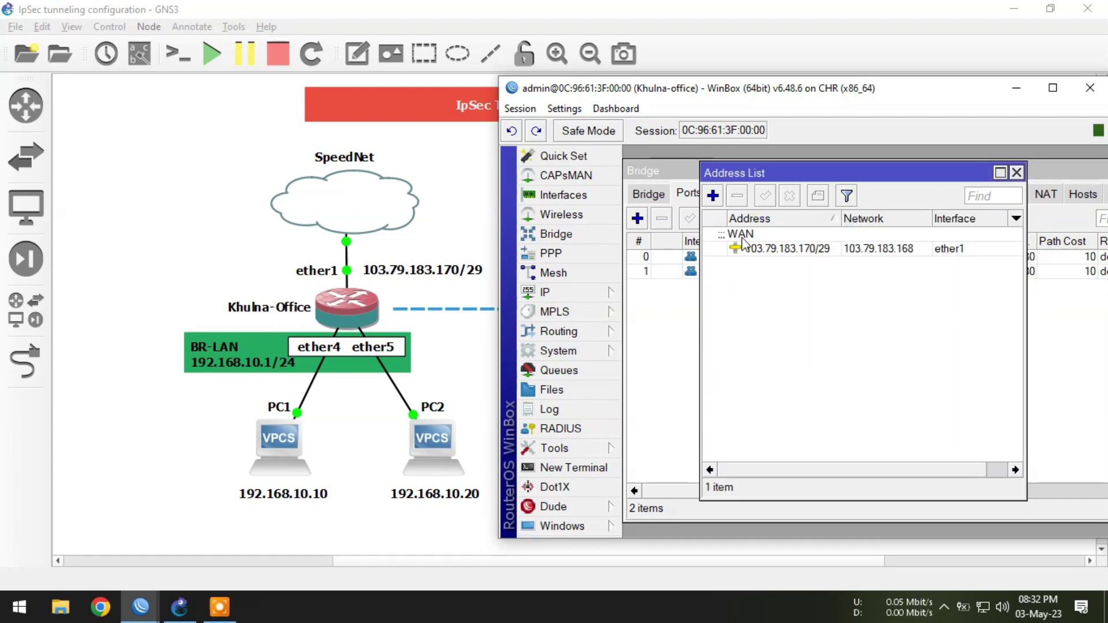
Assign the IP address 192.168.10.1/24 to the bridge-lan interface.
left_click(713, 195)
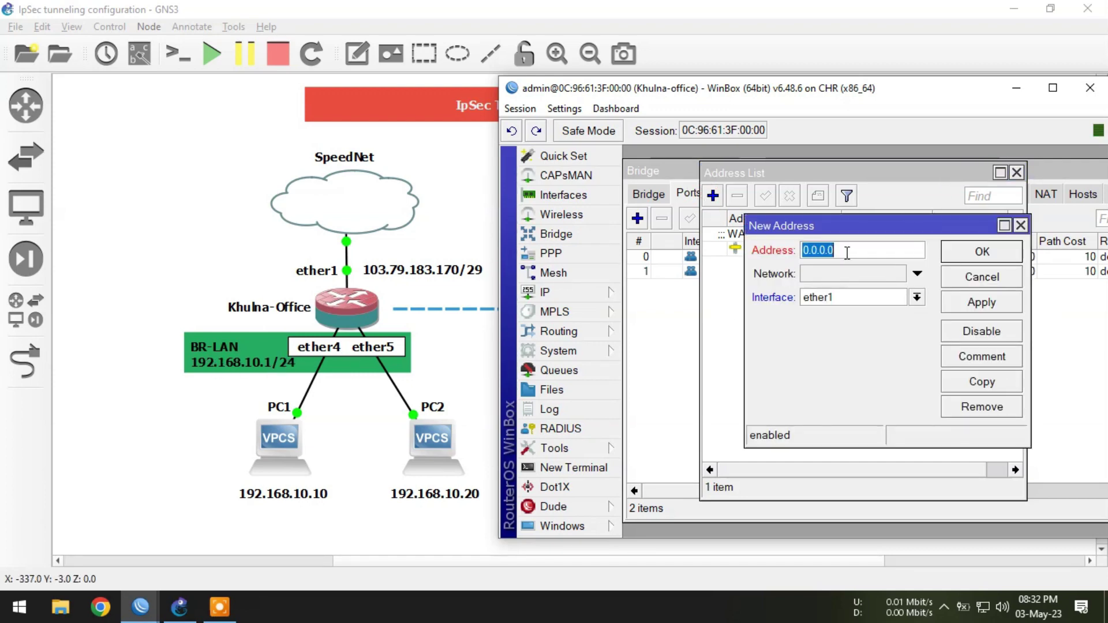
type("192.168.10.1")
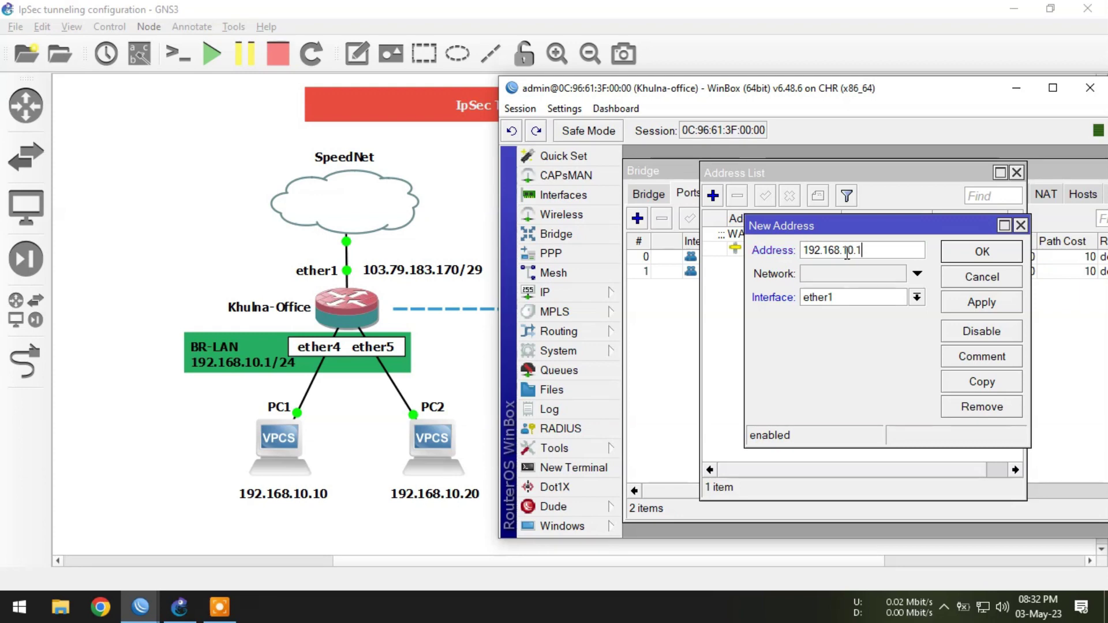
type("/24")
left_click(851, 297)
left_click(845, 315)
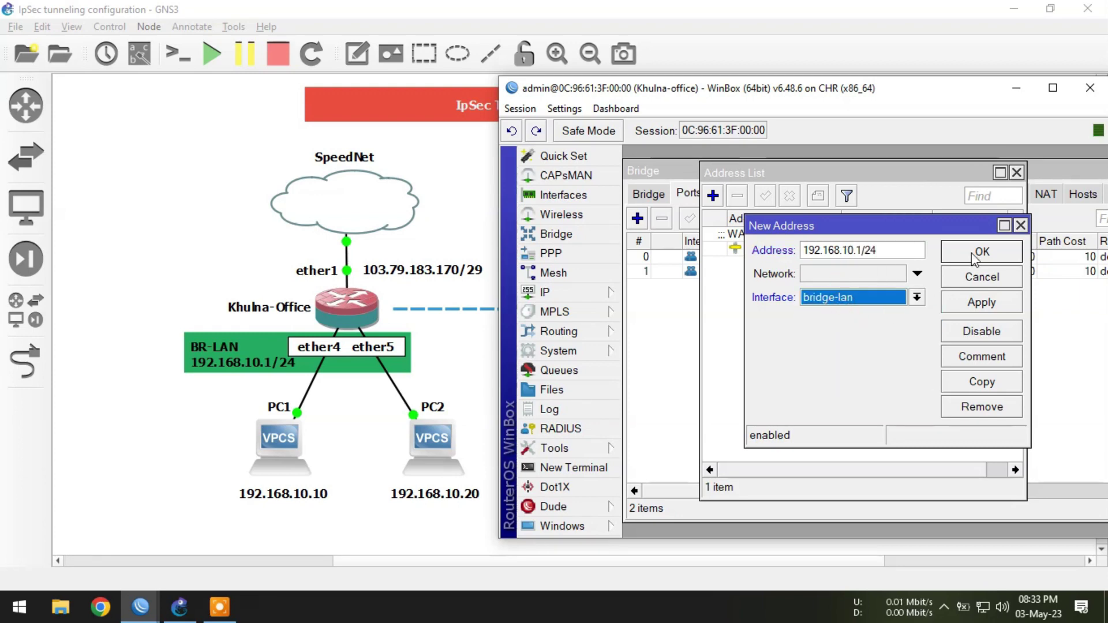
left_click(979, 252)
Add a default route for destination 0.0.0.0/0 through gateway 103.79.183.169.
left_click(548, 293)
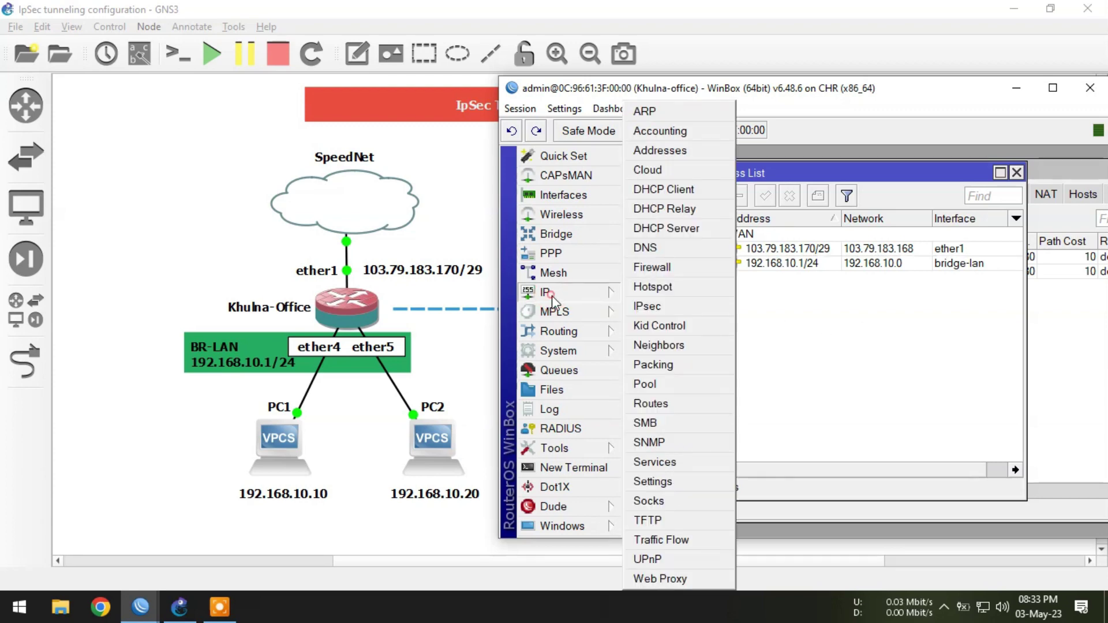
left_click(650, 403)
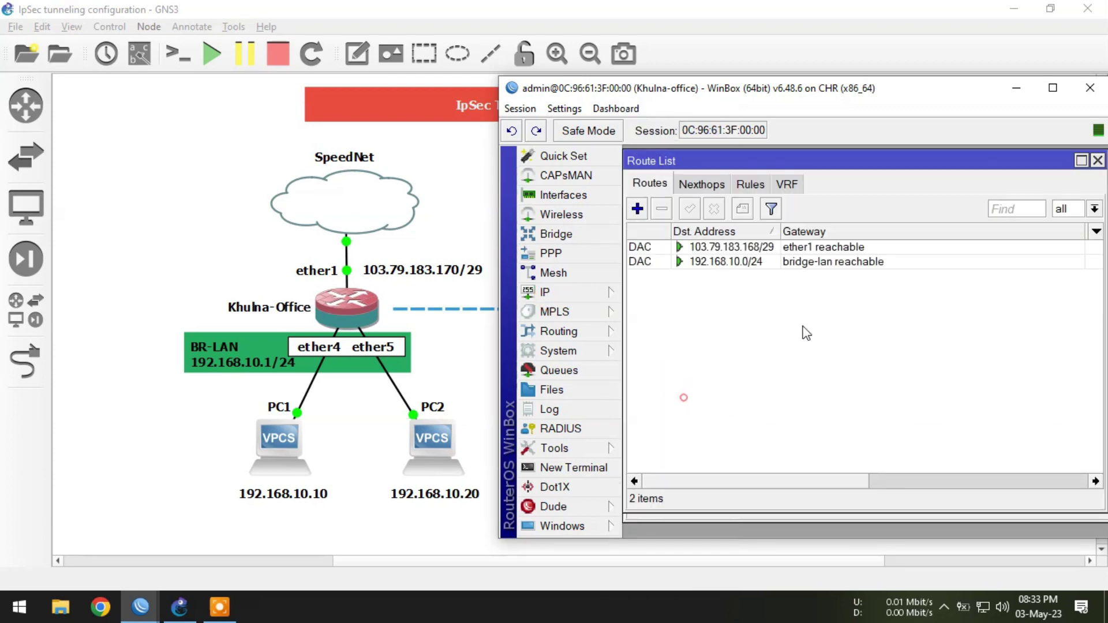
left_click(646, 209)
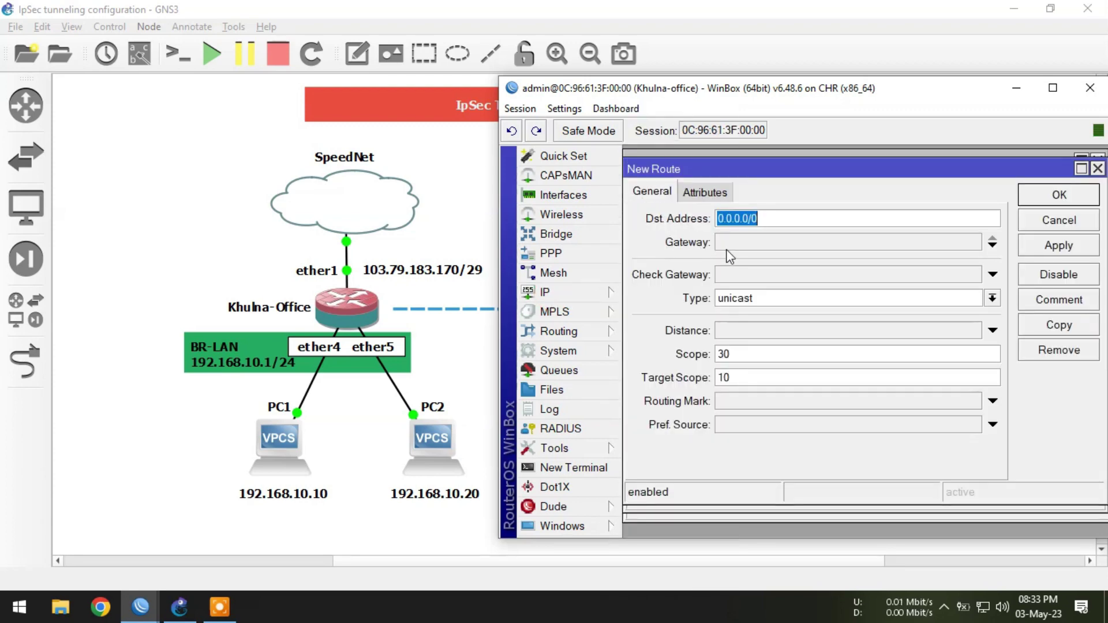
key("Tab")
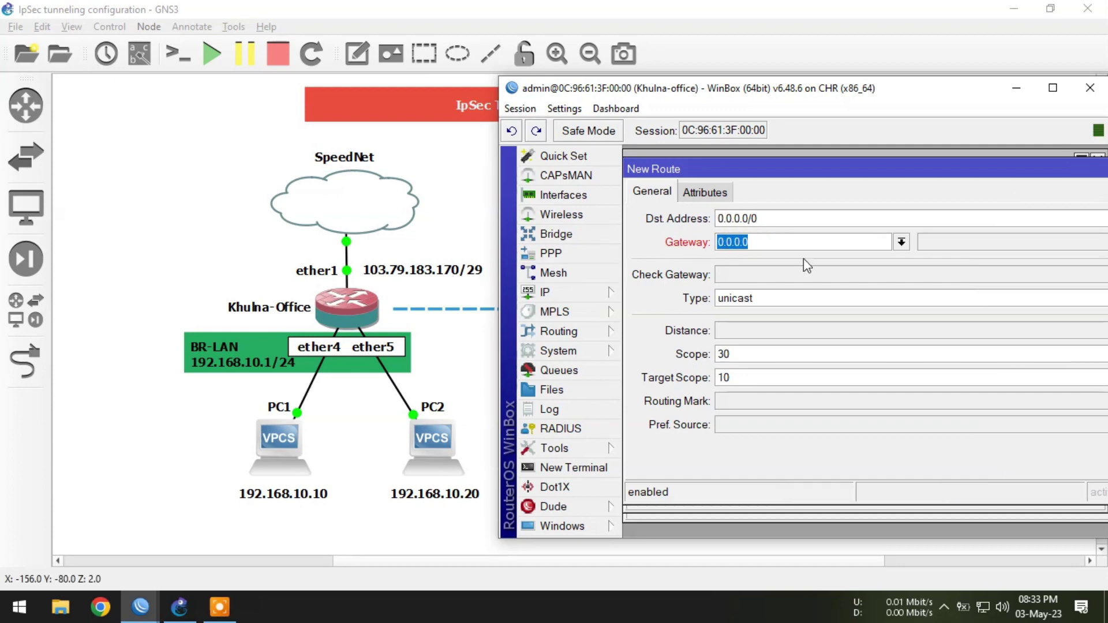
type("103.79")
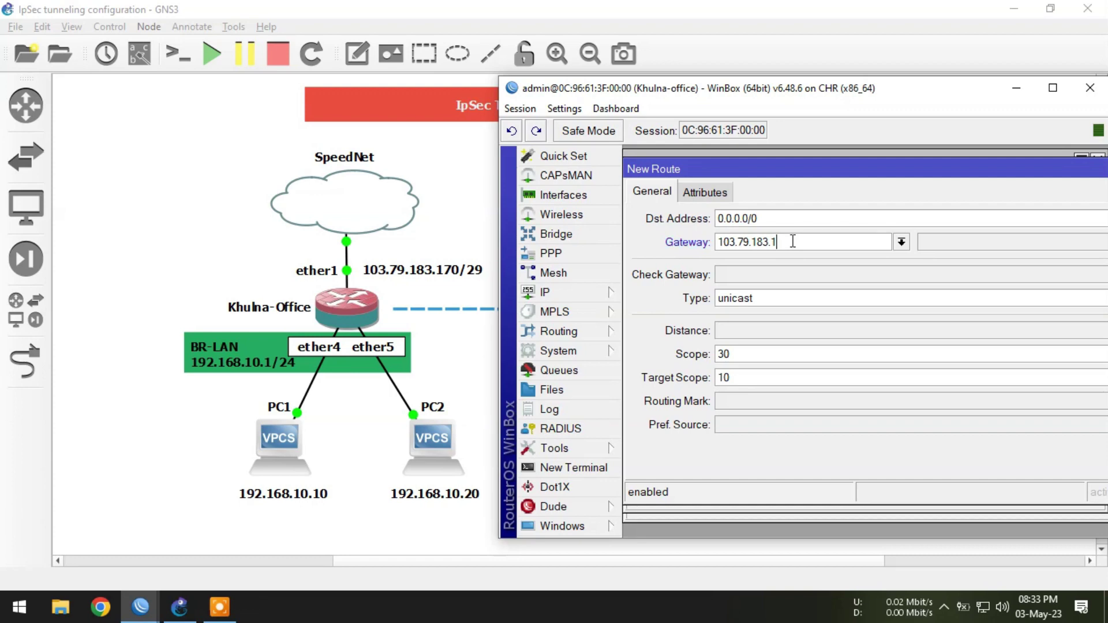
key("Return")
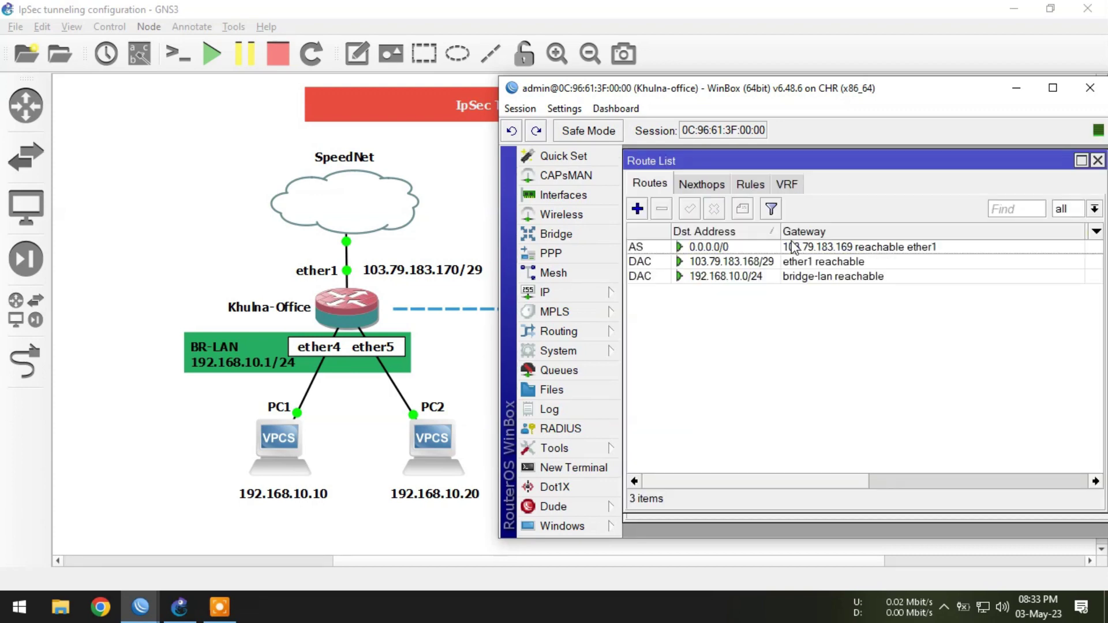
left_click(793, 246)
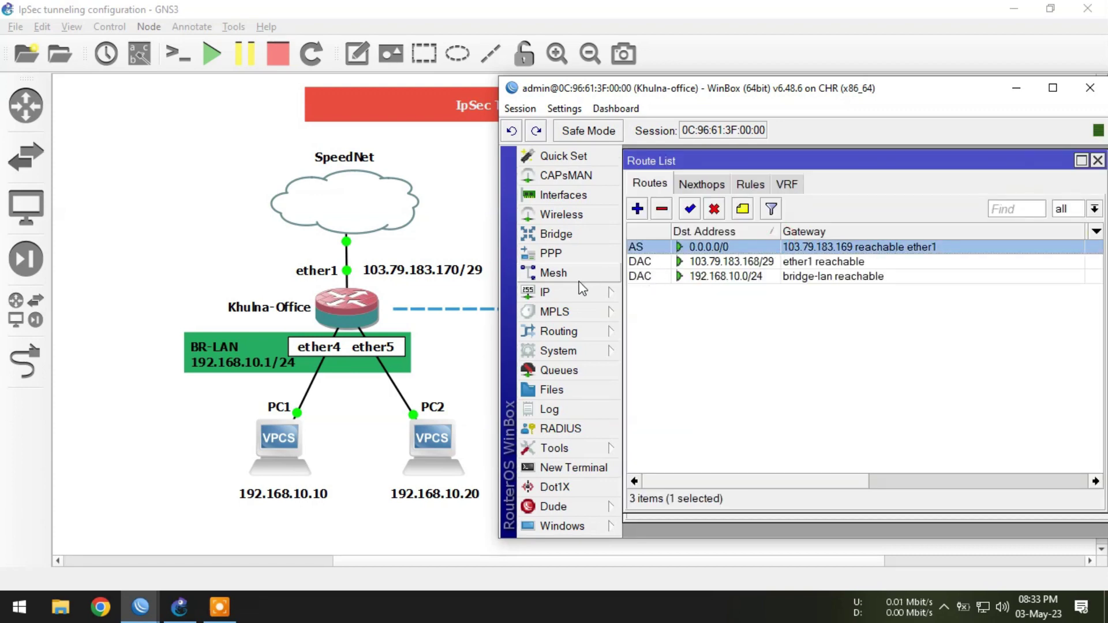
Set the router's DNS server to 8.8.8.8 and close all open configuration windows.
left_click(563, 292)
left_click(645, 248)
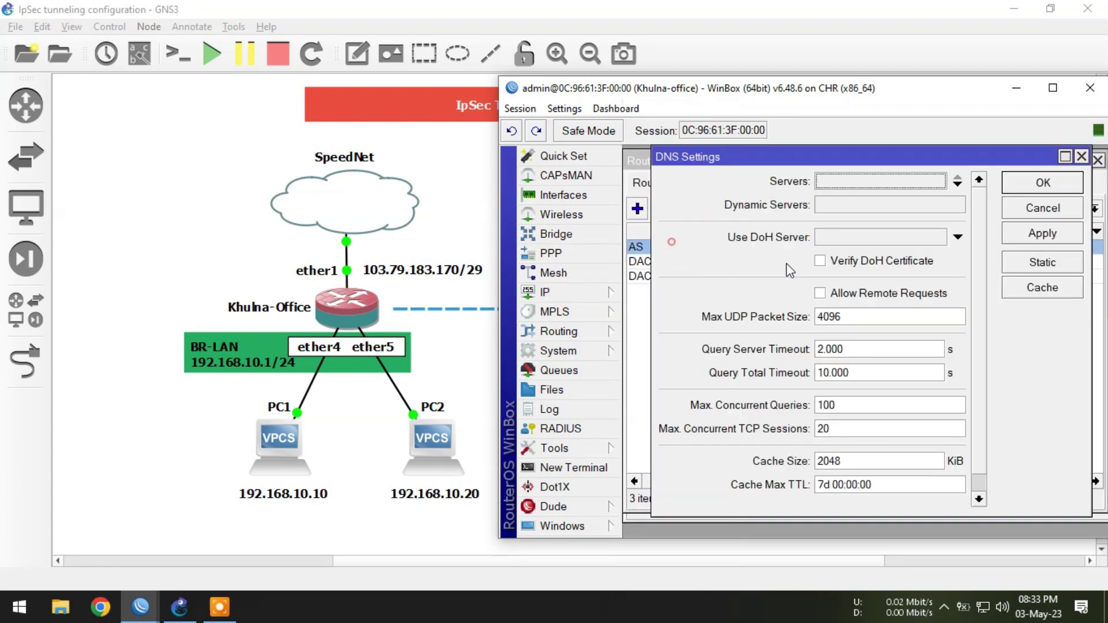
type("8.8.8.8")
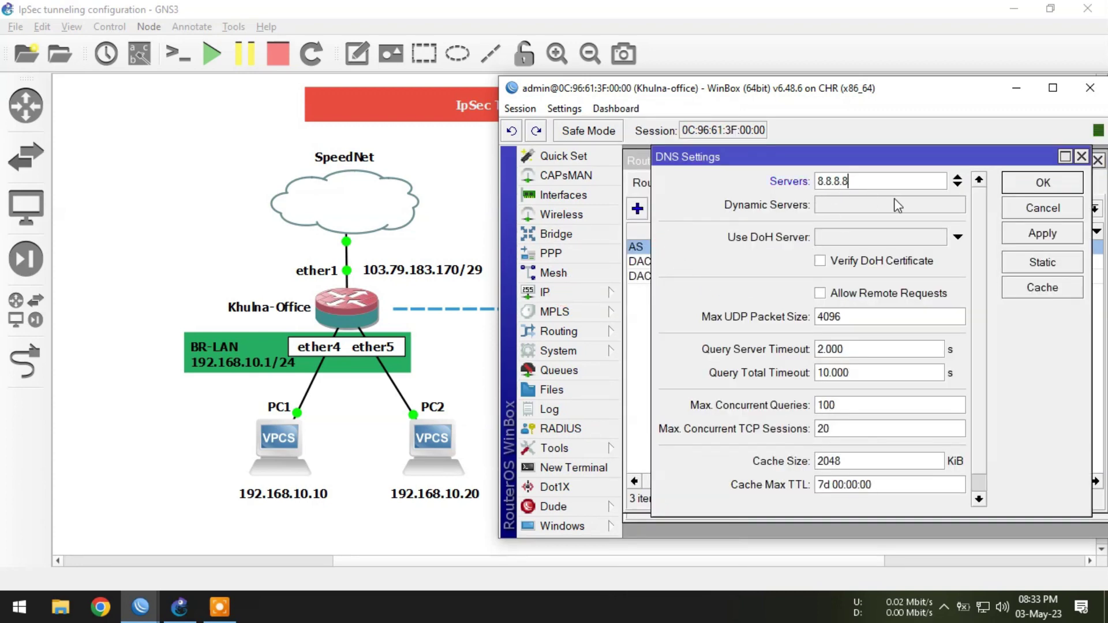
left_click(1030, 184)
left_click(520, 109)
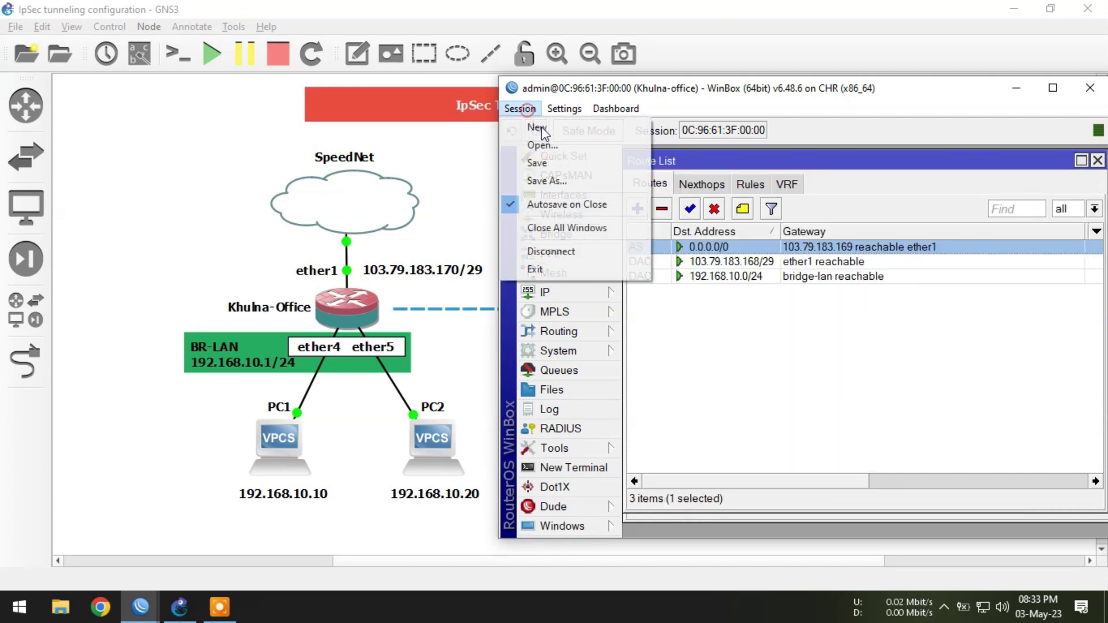
left_click(584, 229)
Test internet connectivity by pinging google.com from a new terminal, stop the ping and close the terminal.
left_click(592, 465)
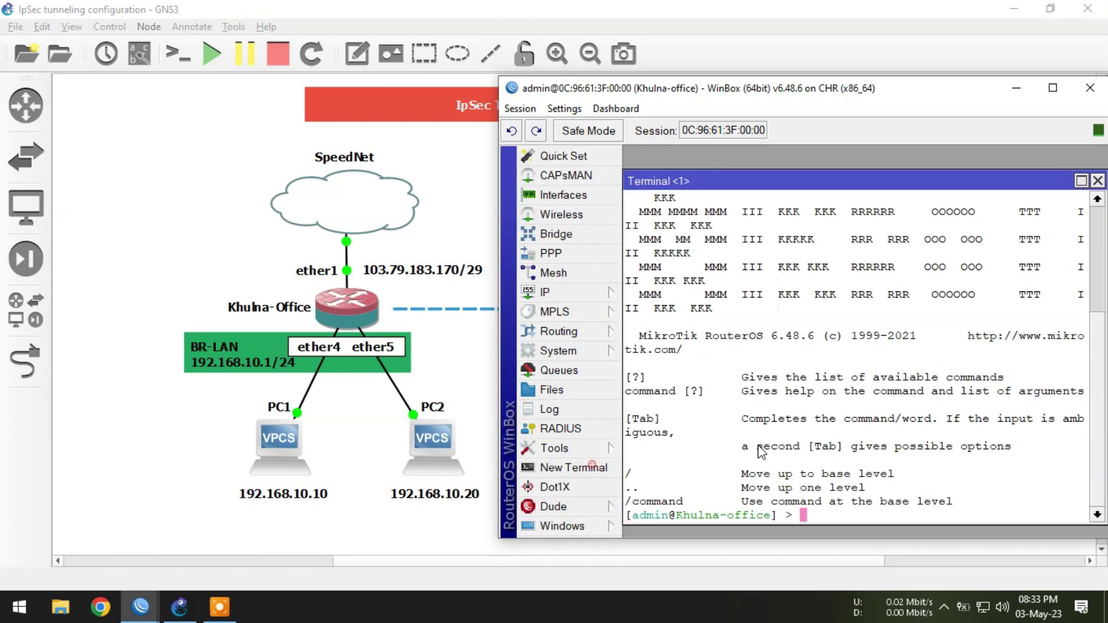
type("ping google.com")
key("Return")
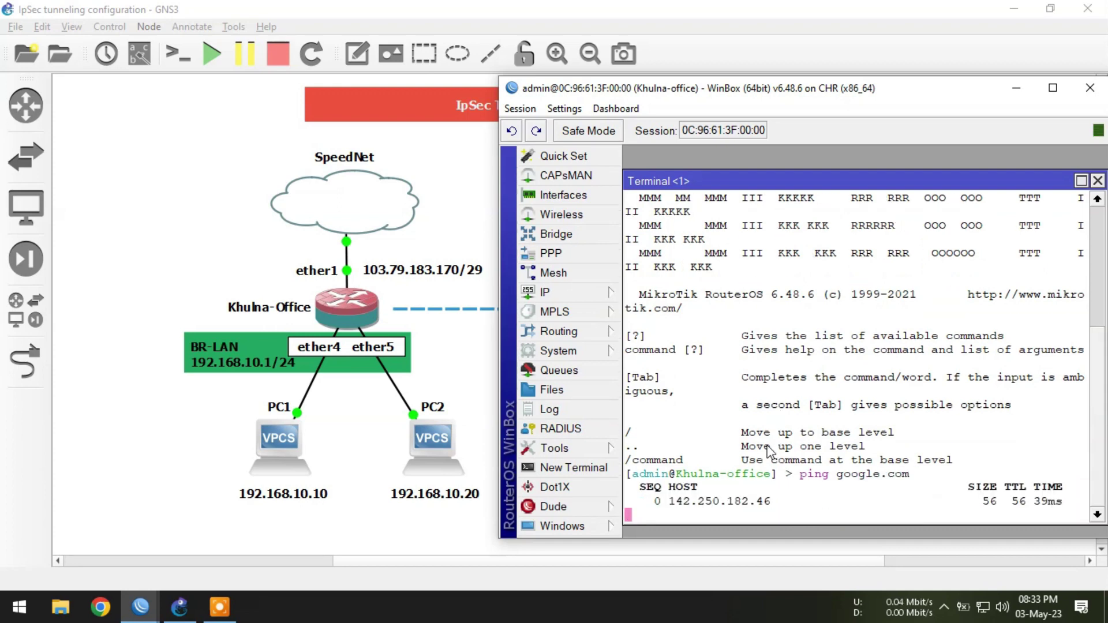
key("ctrl+c")
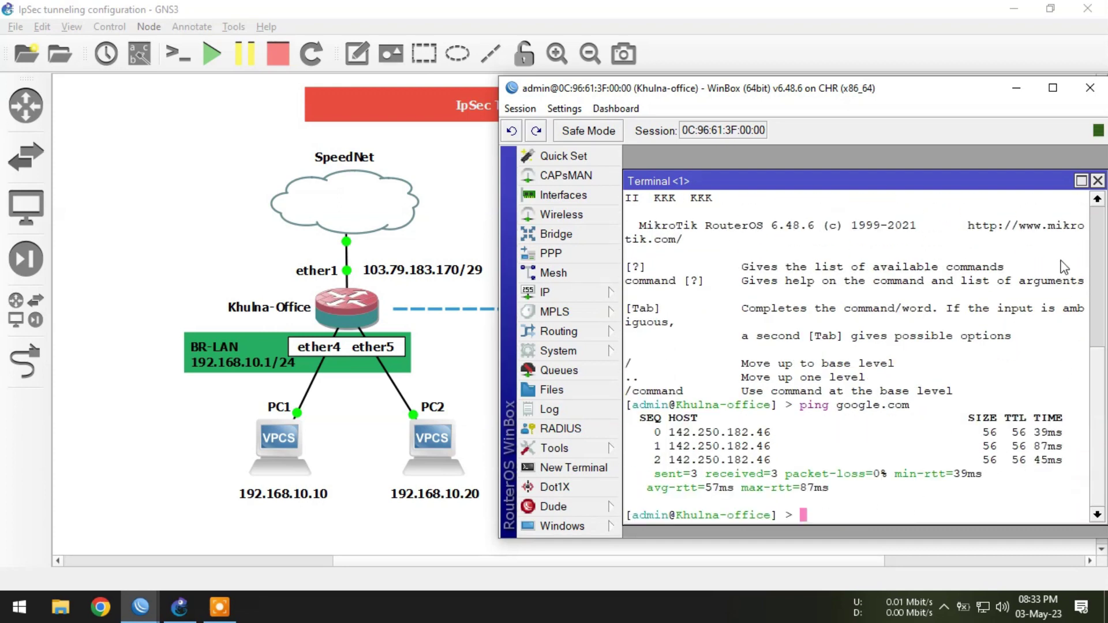
left_click(1097, 180)
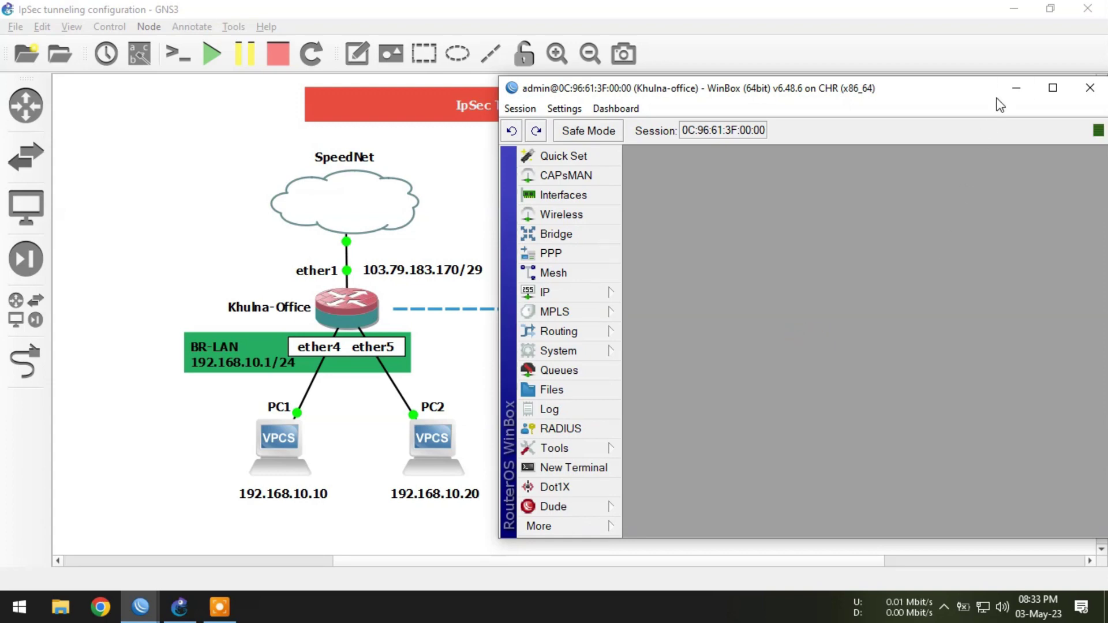
Minimize the Khulna-office session and switch to the WinBox session of the dhaka-office router.
left_click(1016, 89)
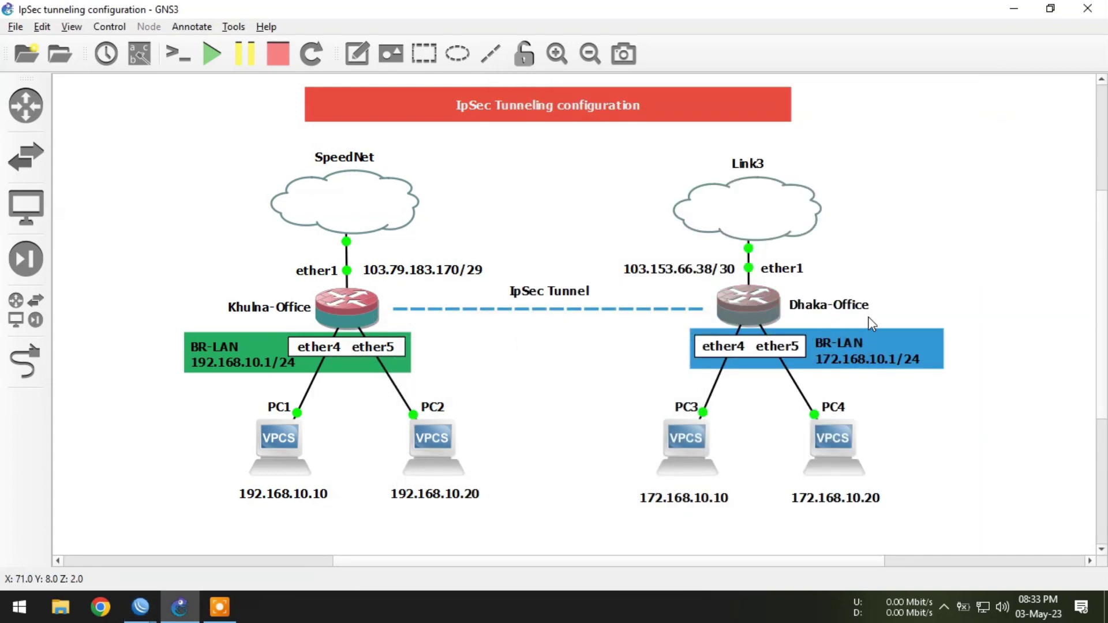
mouse_move(140, 606)
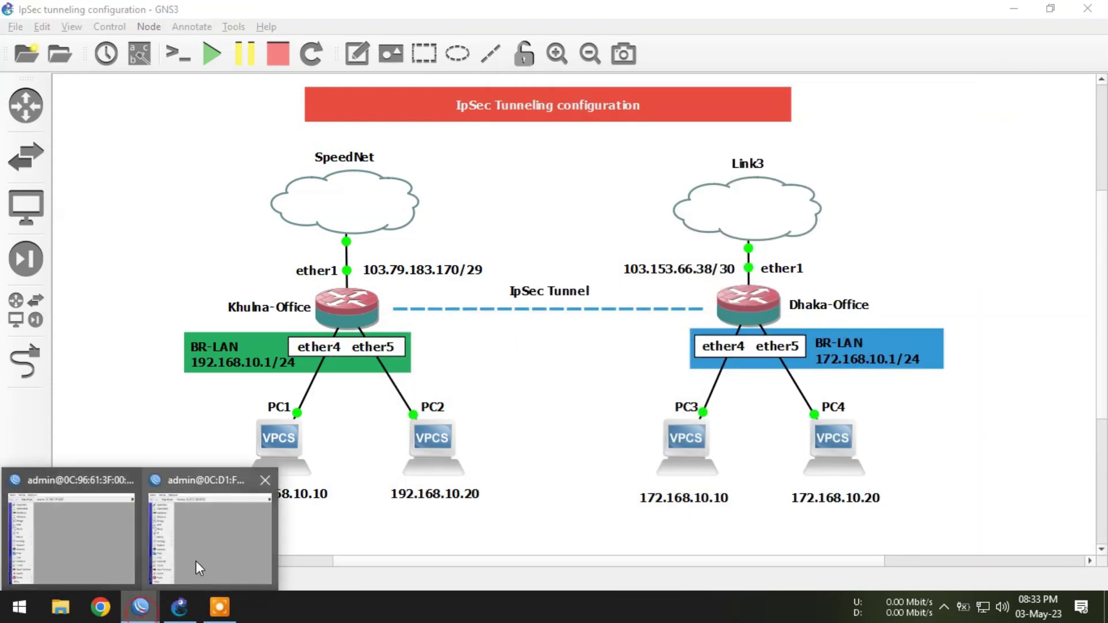
left_click(196, 561)
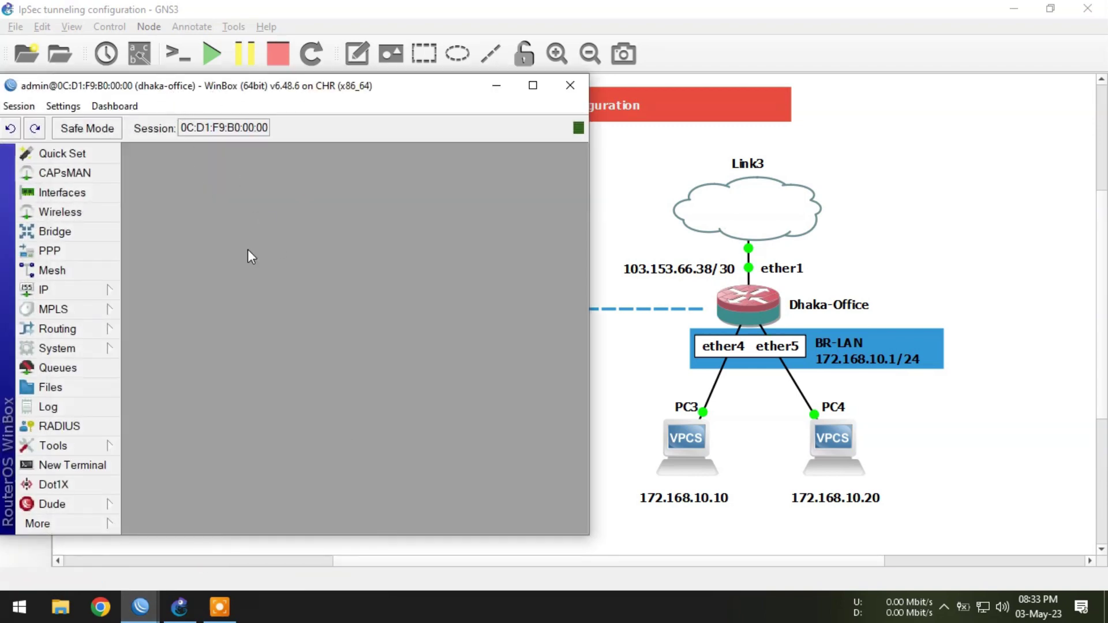
Create a new bridge named bridge-lan on the dhaka-office router.
left_click(75, 232)
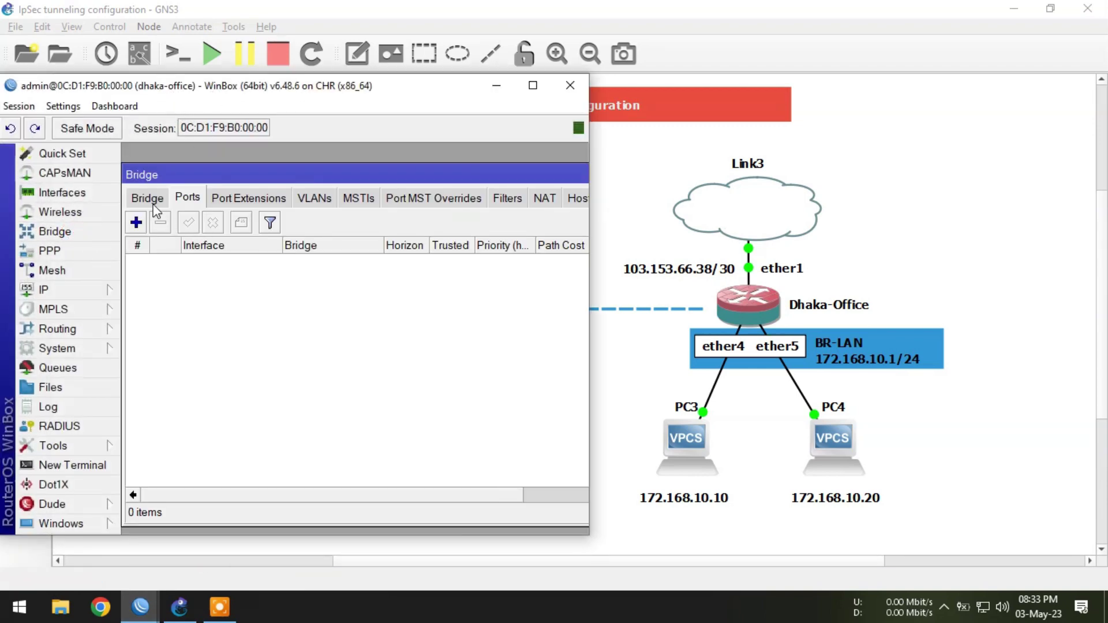
left_click(147, 197)
left_click(136, 222)
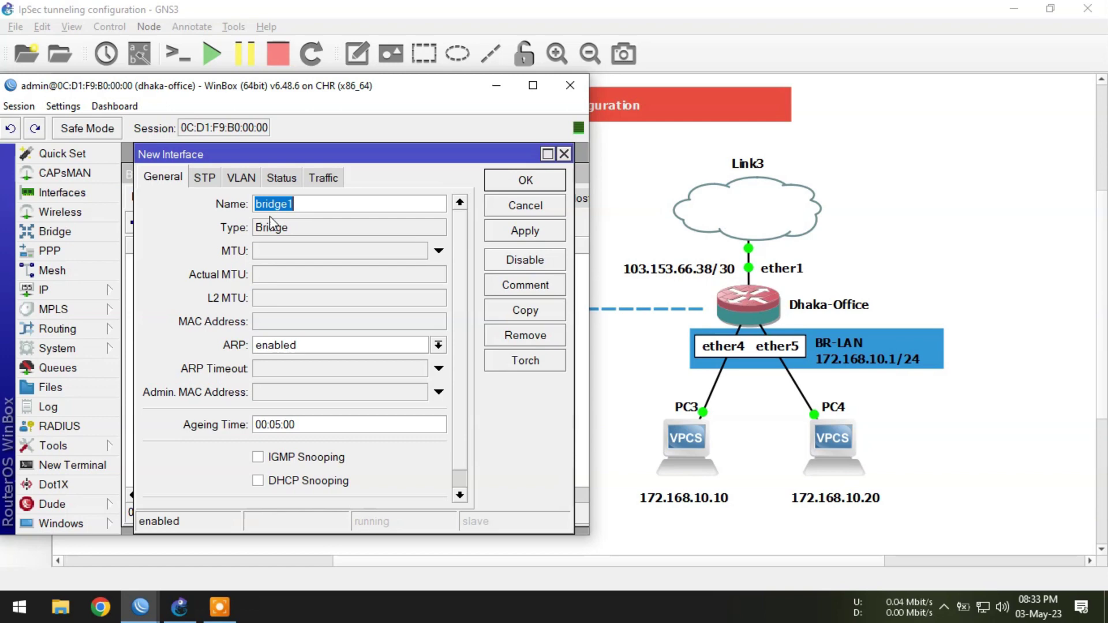
left_click(309, 206)
key("BackSpace")
key("Return")
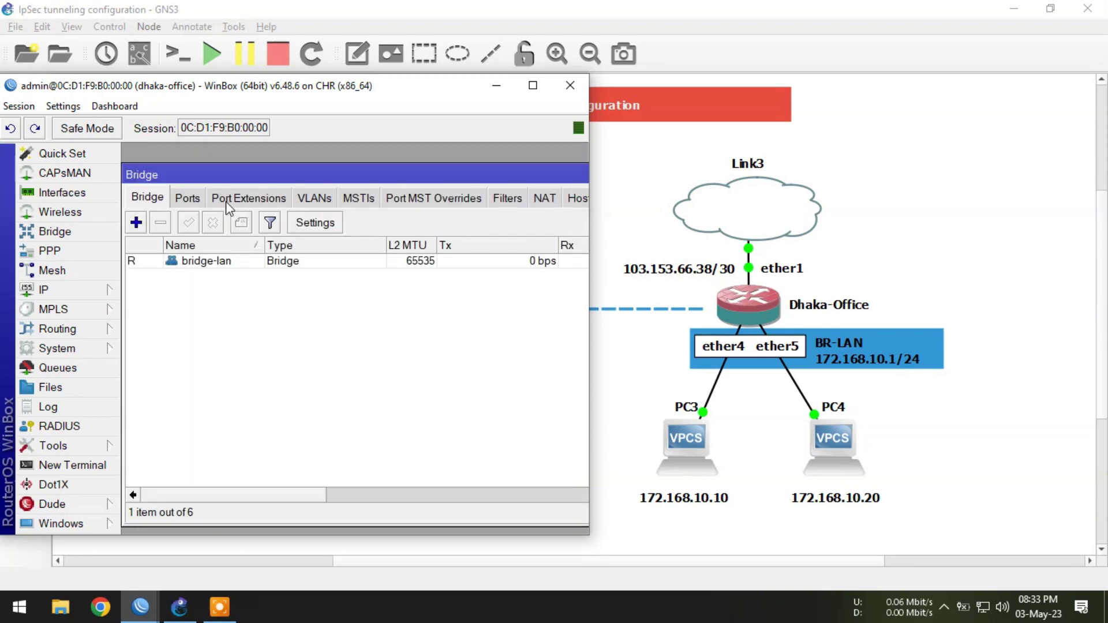
Add interface ether4 as a port of bridge-lan on the dhaka-office router.
left_click(187, 197)
left_click(136, 222)
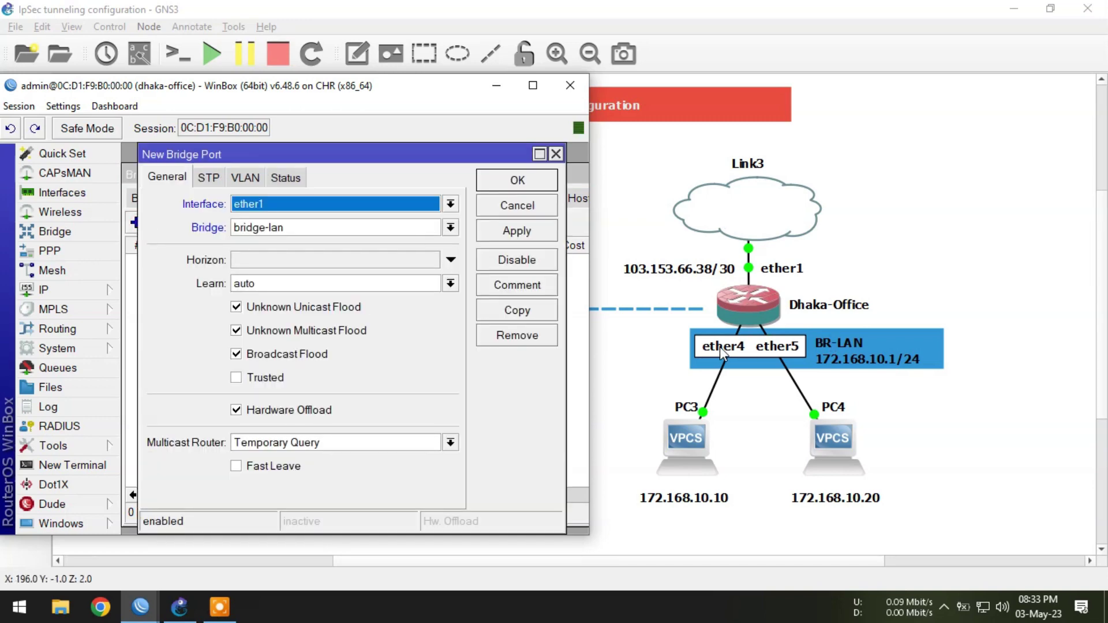
left_click(256, 203)
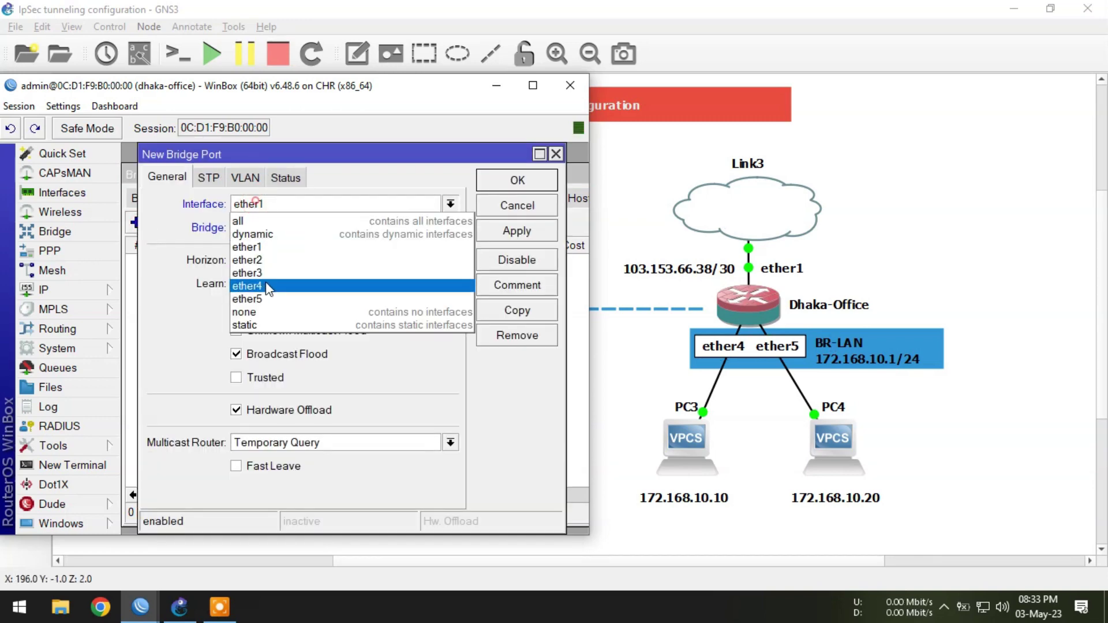
left_click(261, 286)
left_click(523, 184)
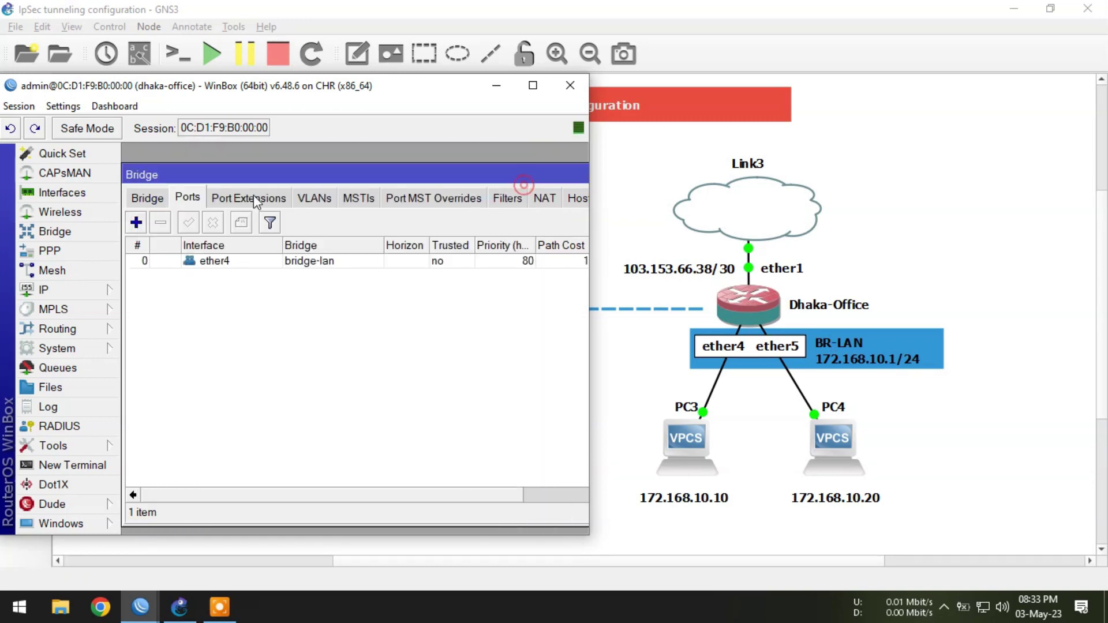
Add interface ether5 as a second port of bridge-lan.
left_click(136, 223)
left_click(256, 203)
left_click(261, 296)
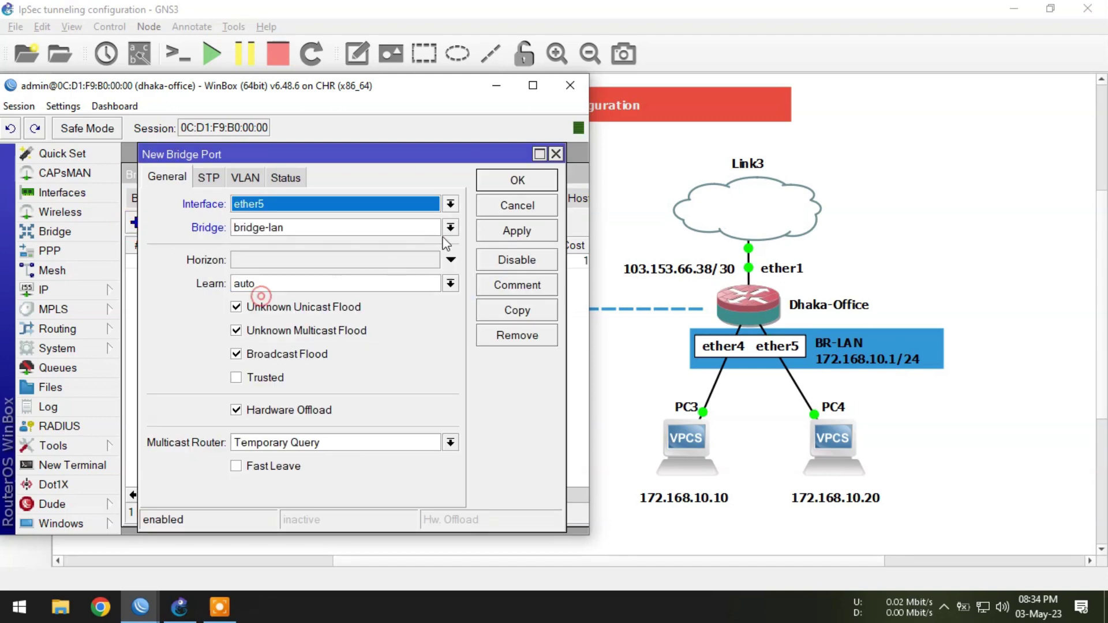
left_click(518, 180)
left_click(234, 262)
left_click(225, 274)
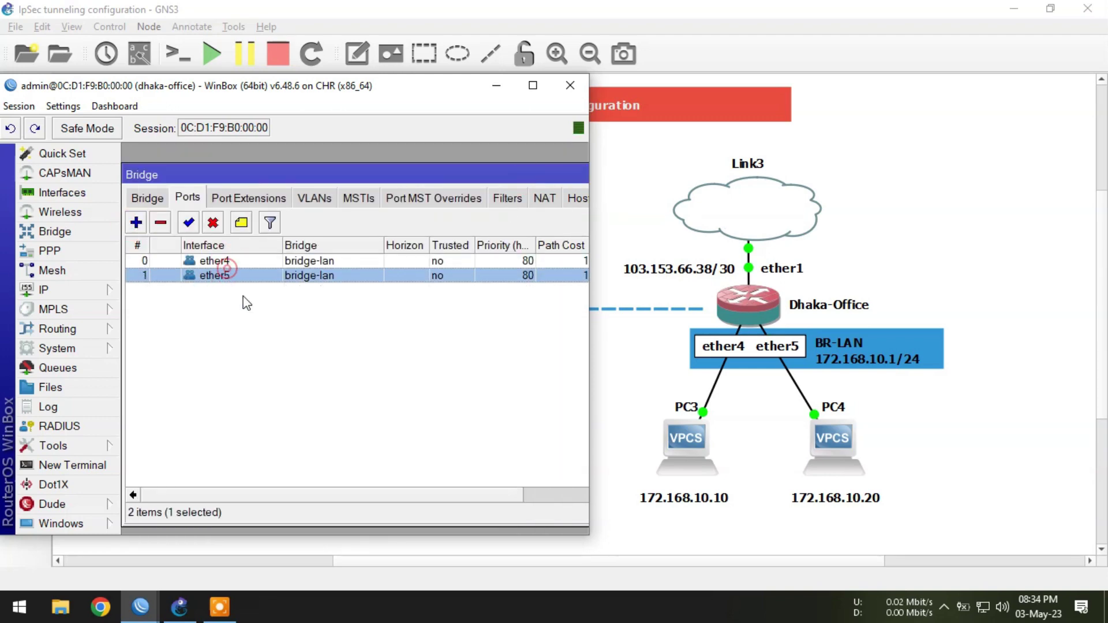
left_click(304, 324)
Assign the IP address 103.153.66.38/30 to ether1 with the comment WAN.
left_click(44, 289)
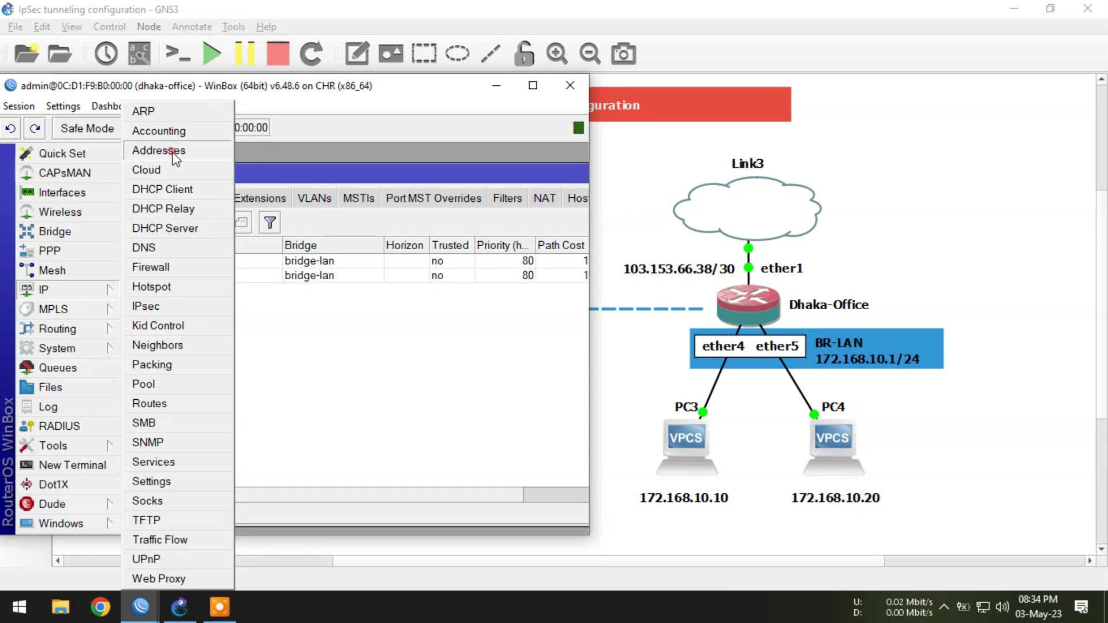
left_click(159, 151)
left_click(151, 180)
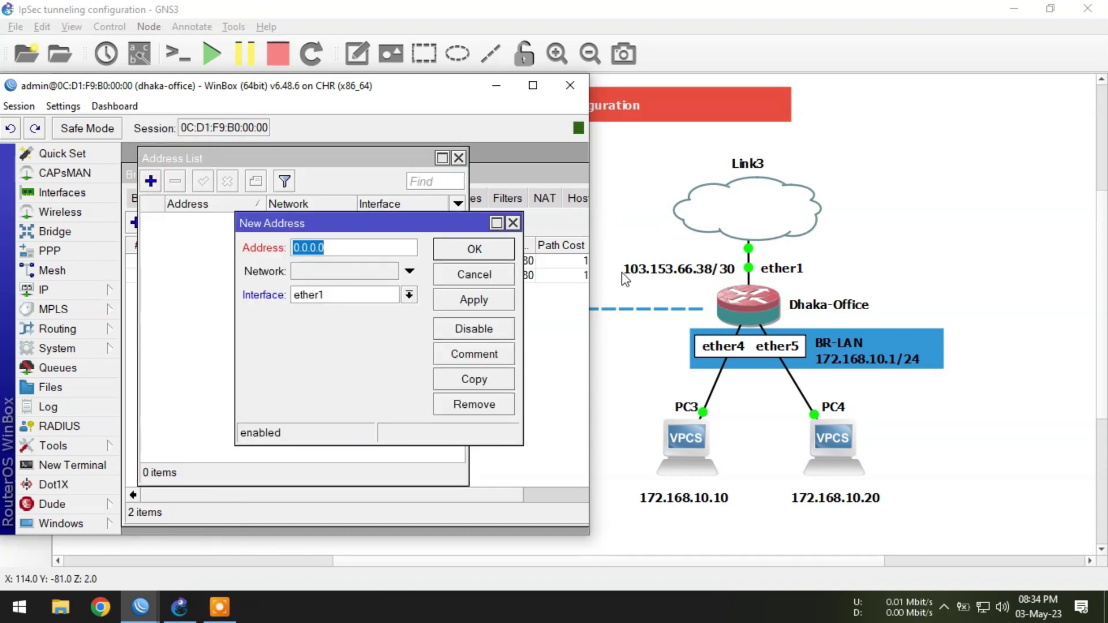
type("103.")
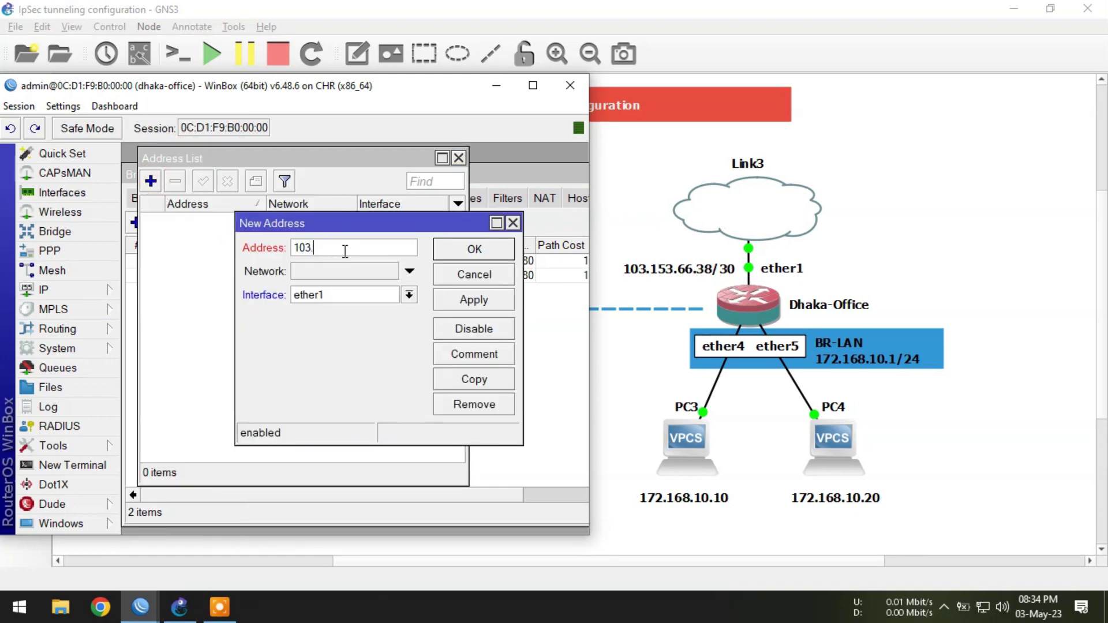
type("153.66.38/30")
left_click(482, 352)
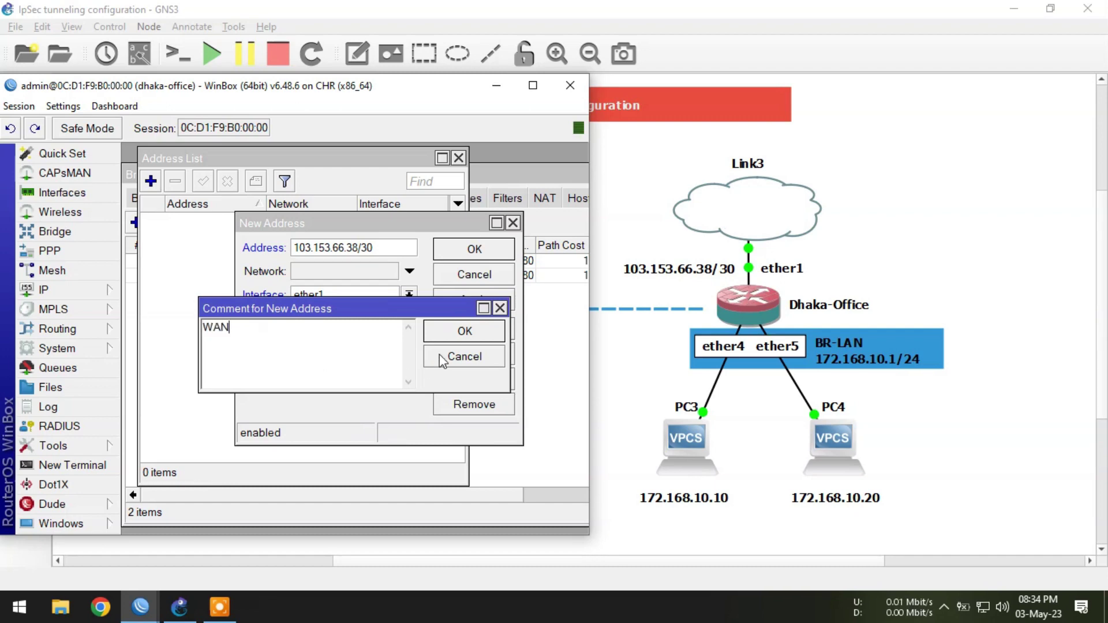
left_click(455, 332)
left_click(507, 249)
left_click(173, 233)
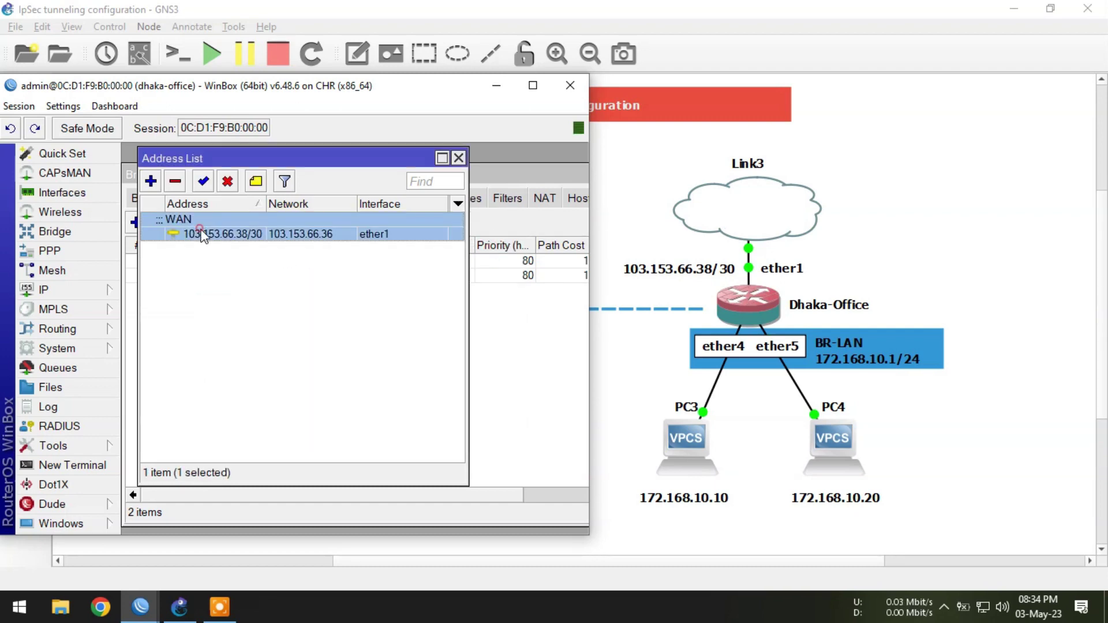
left_click(228, 296)
Assign the IP address 172.168.10.1/24 to the bridge-lan interface.
left_click(151, 180)
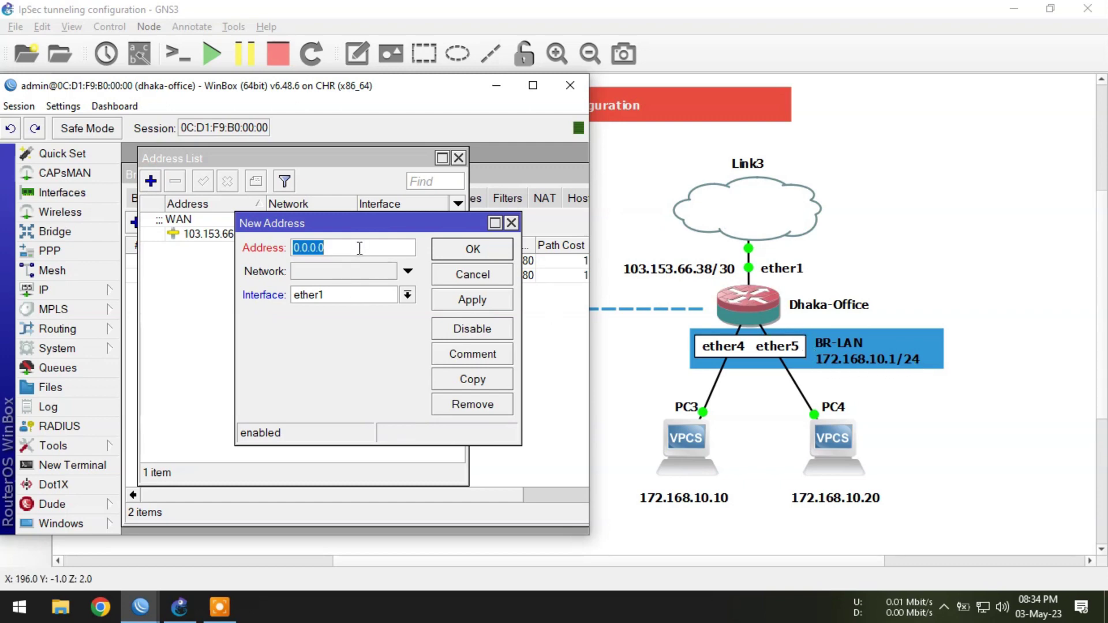
type("172.168.10.1/24")
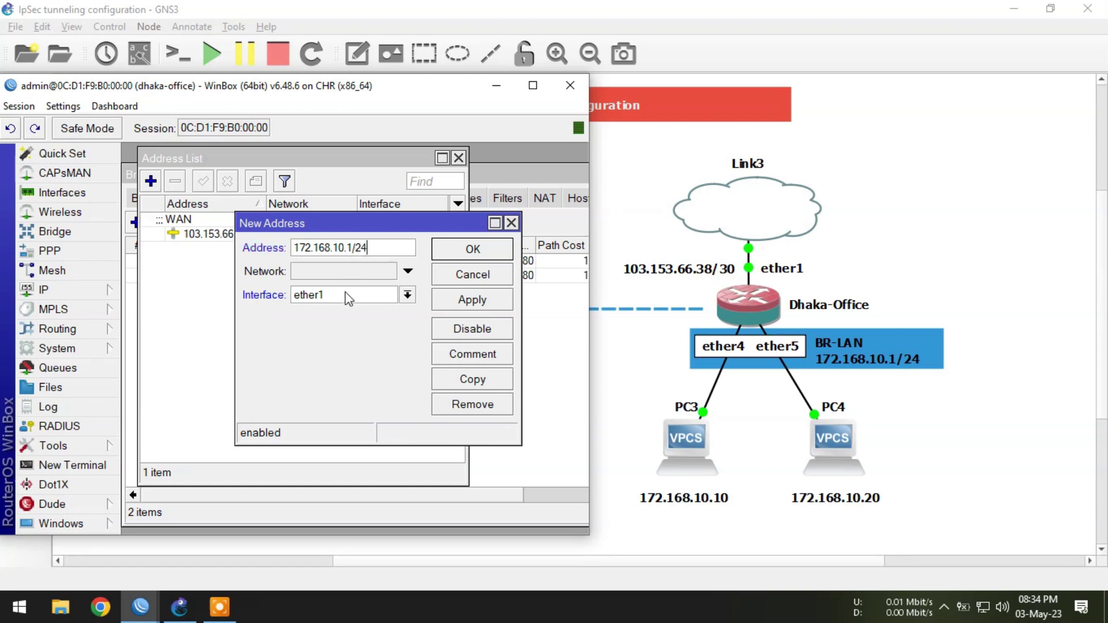
left_click(347, 298)
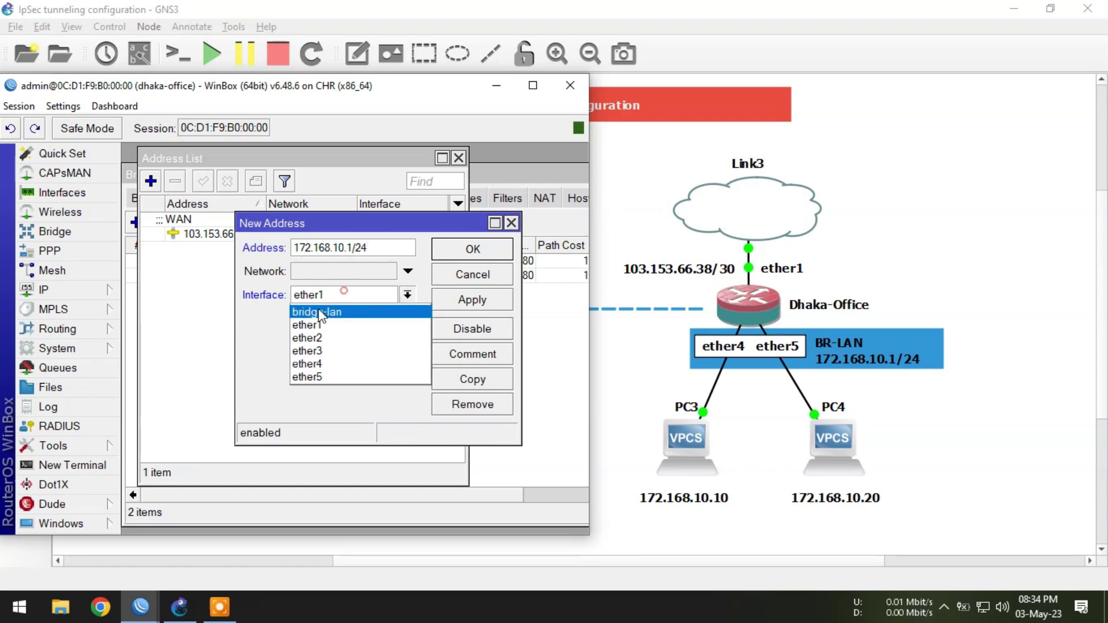
left_click(322, 315)
left_click(467, 251)
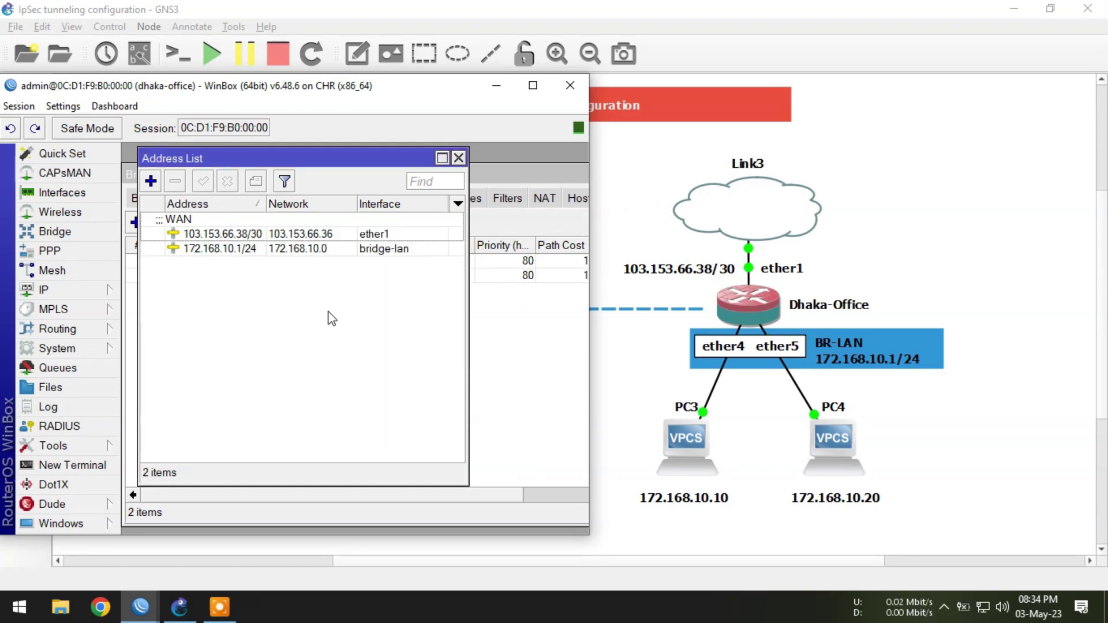
Add a default route for destination 0.0.0.0/0 with gateway 103.153.66.37.
left_click(71, 288)
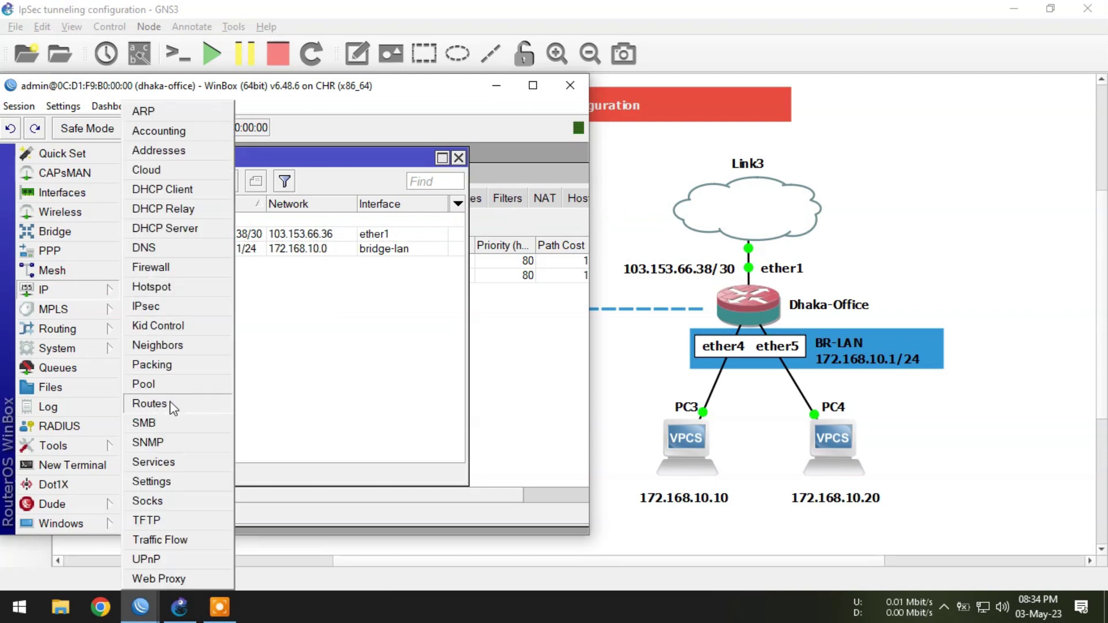
left_click(149, 404)
left_click(136, 203)
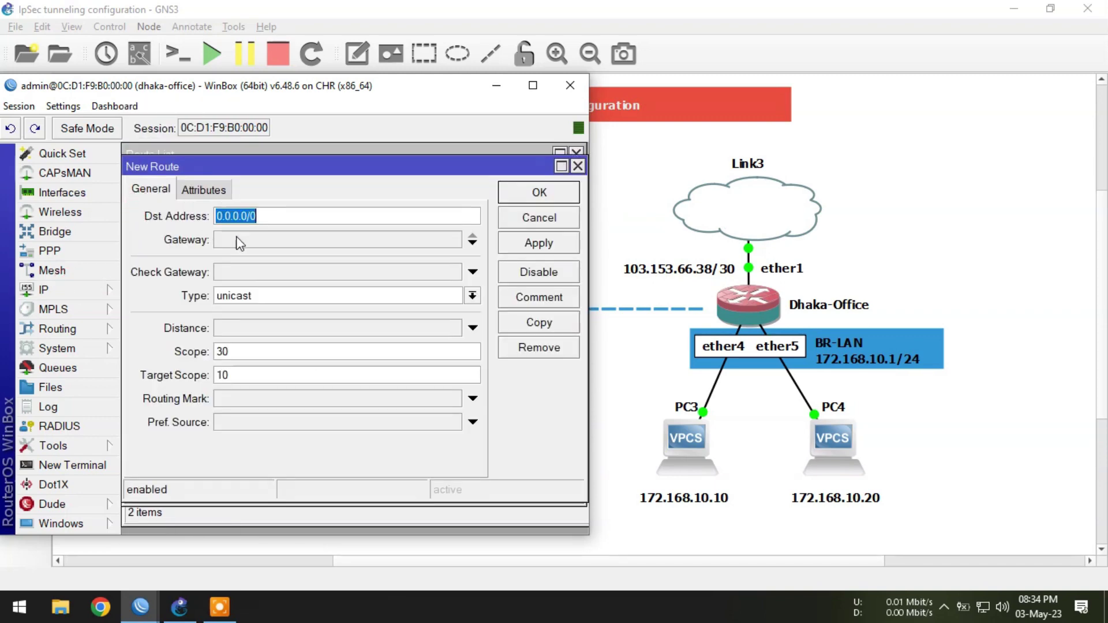
key("Tab")
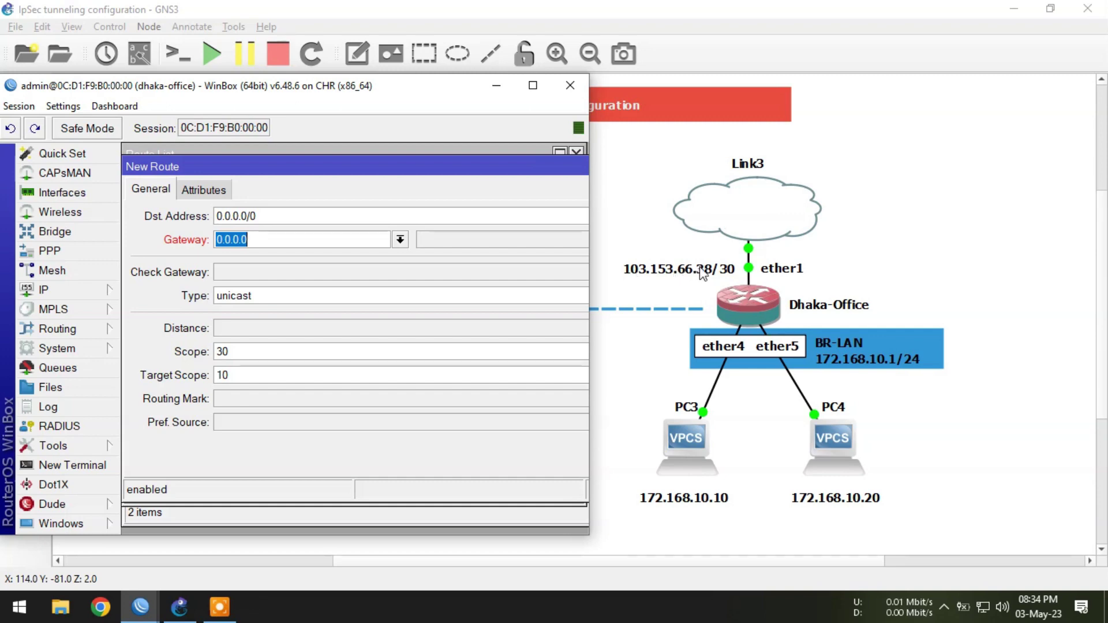
type("103.15")
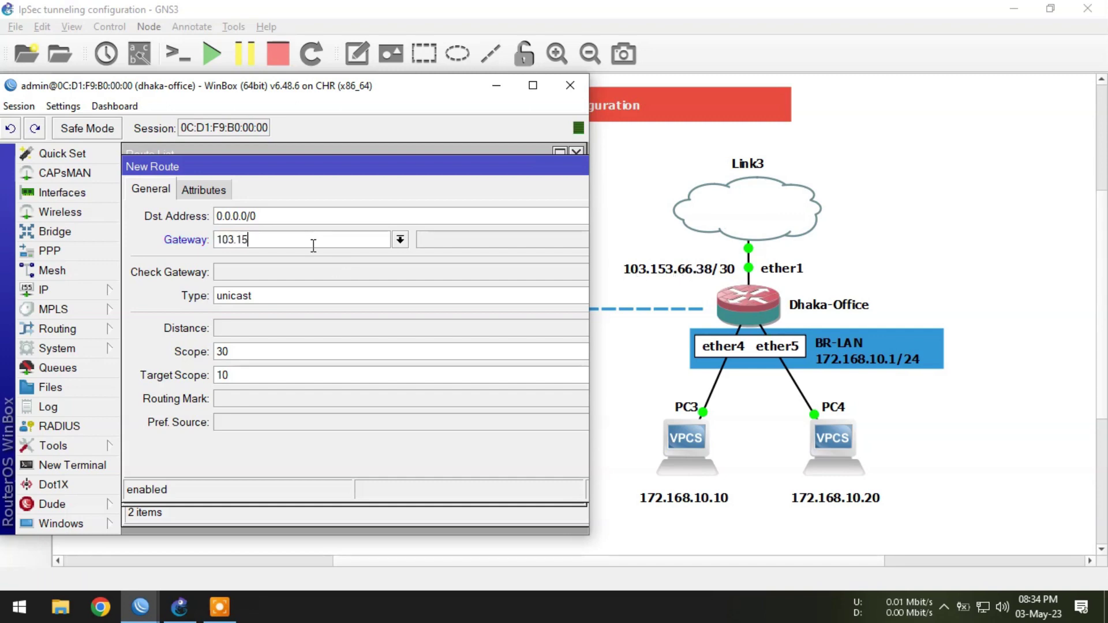
type("3.66.37")
key("Return")
left_click(312, 245)
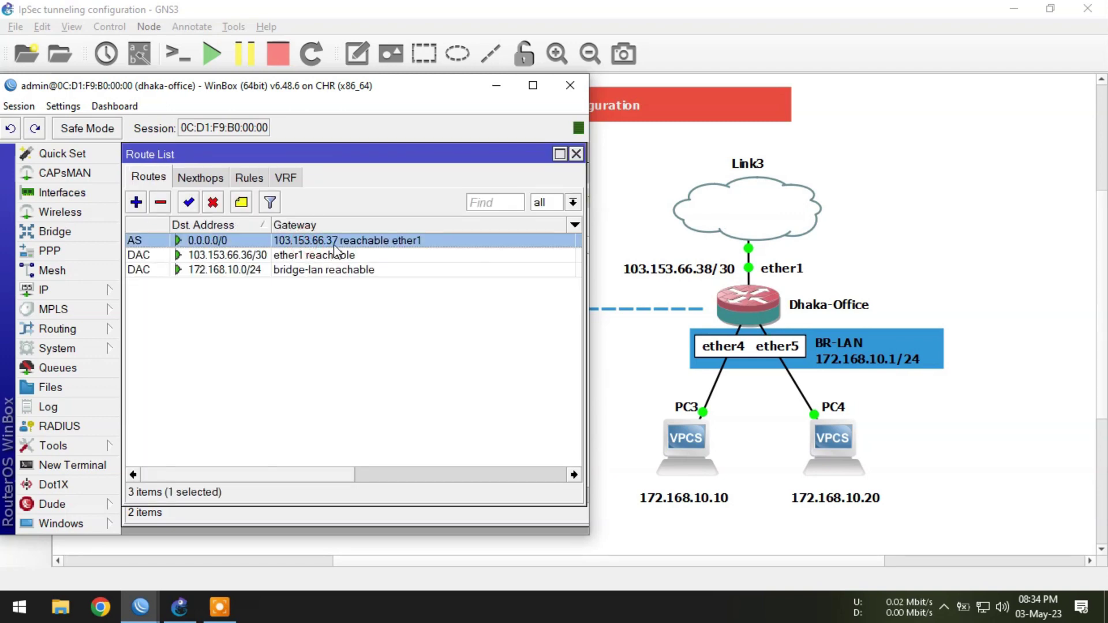
left_click(325, 301)
Set the dhaka-office router's DNS server to 8.8.8.8.
left_click(95, 290)
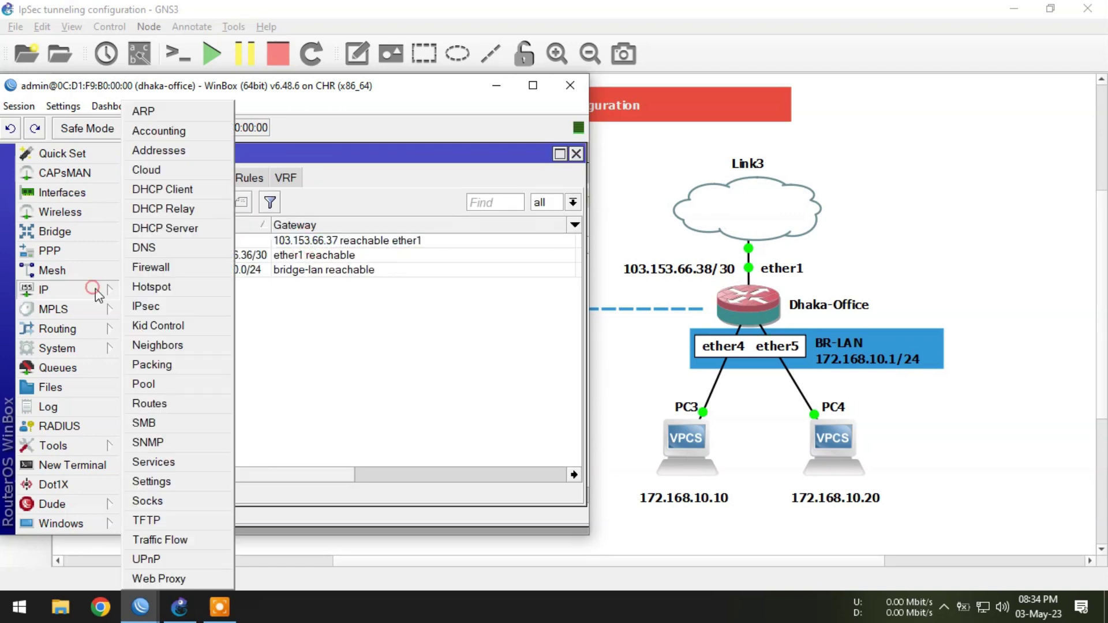
left_click(134, 247)
left_click(335, 179)
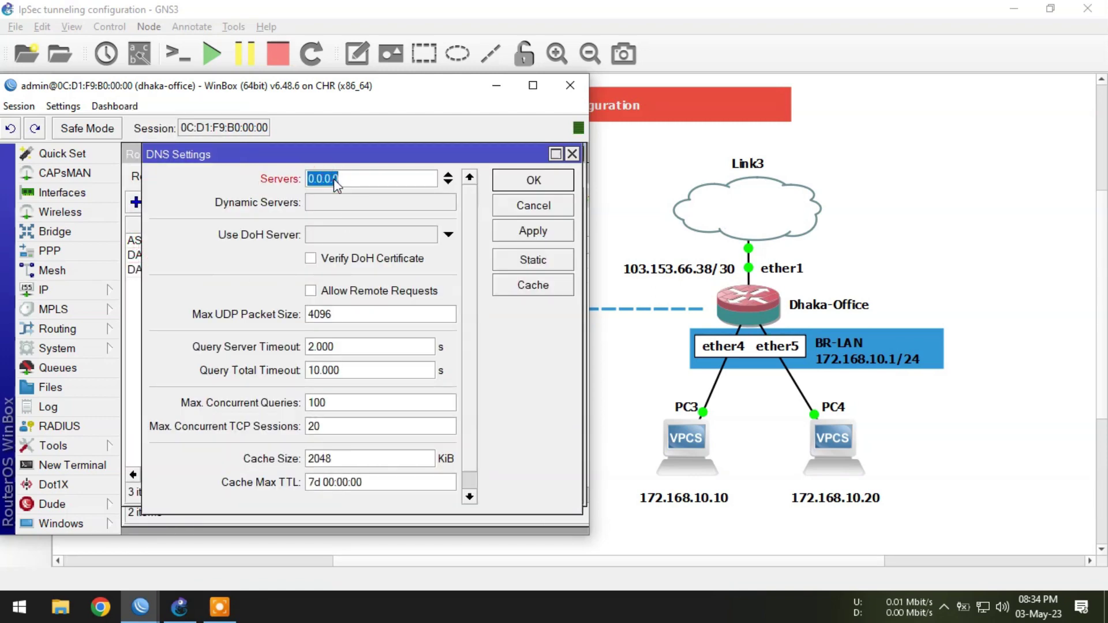
type("8.8.8.8")
left_click(541, 187)
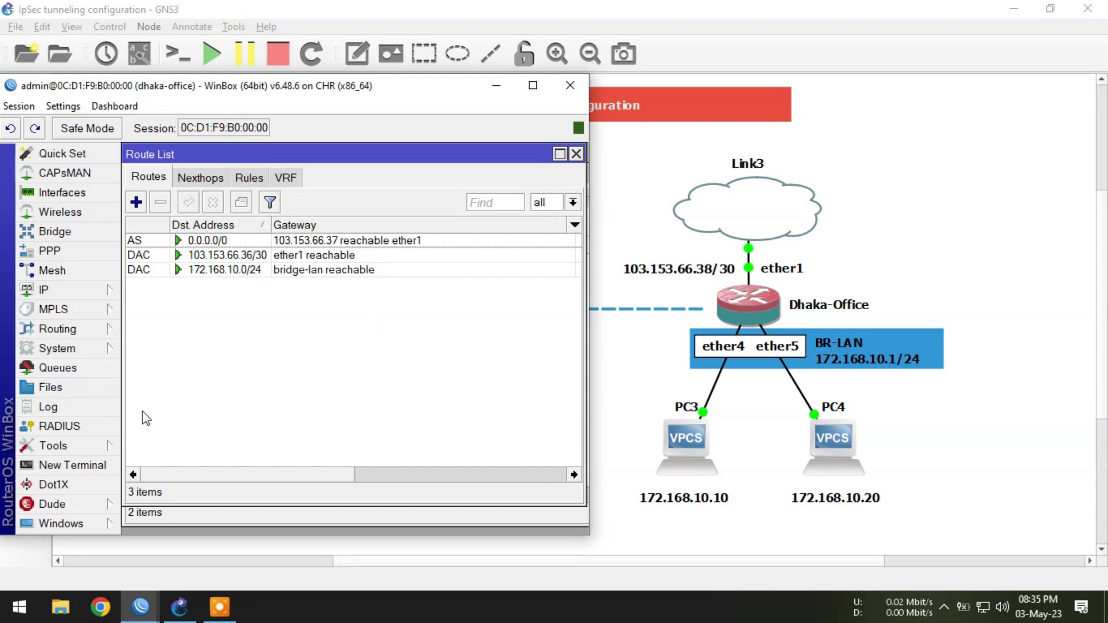
Test the dhaka-office router's internet connectivity by pinging gogole.com from a new terminal, and stop the ping.
left_click(98, 465)
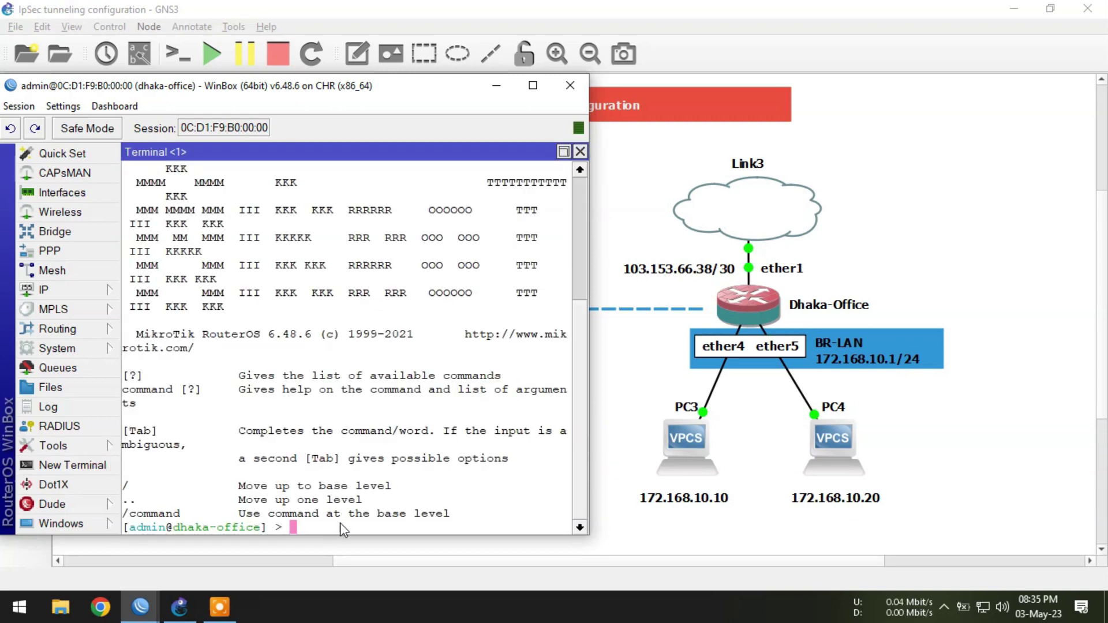
type("ping gogole.com")
key("Return")
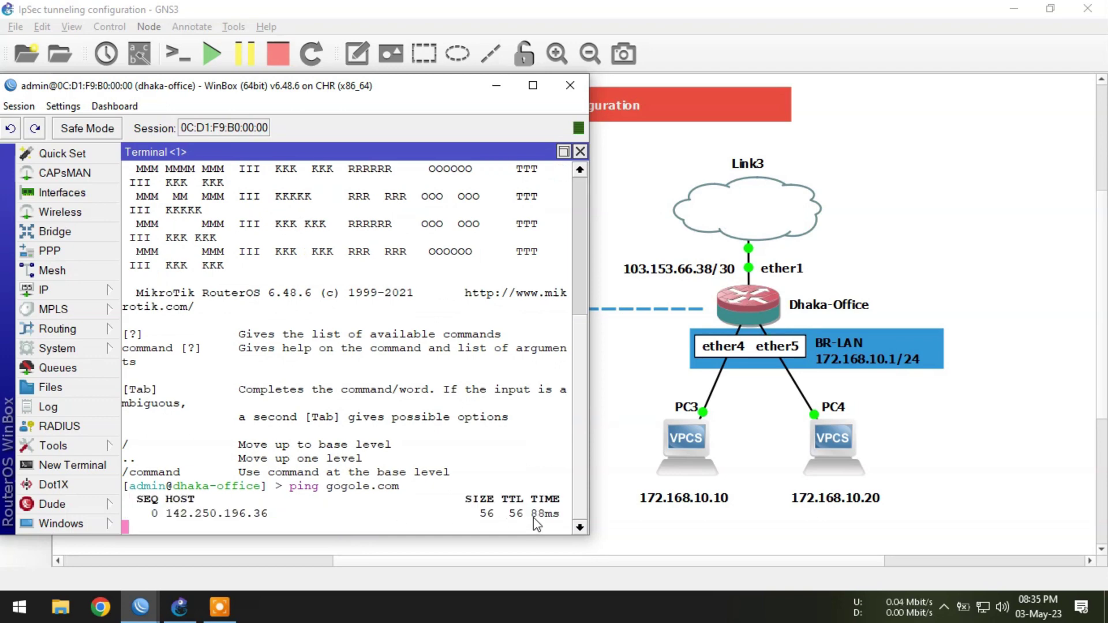
key("ctrl+c")
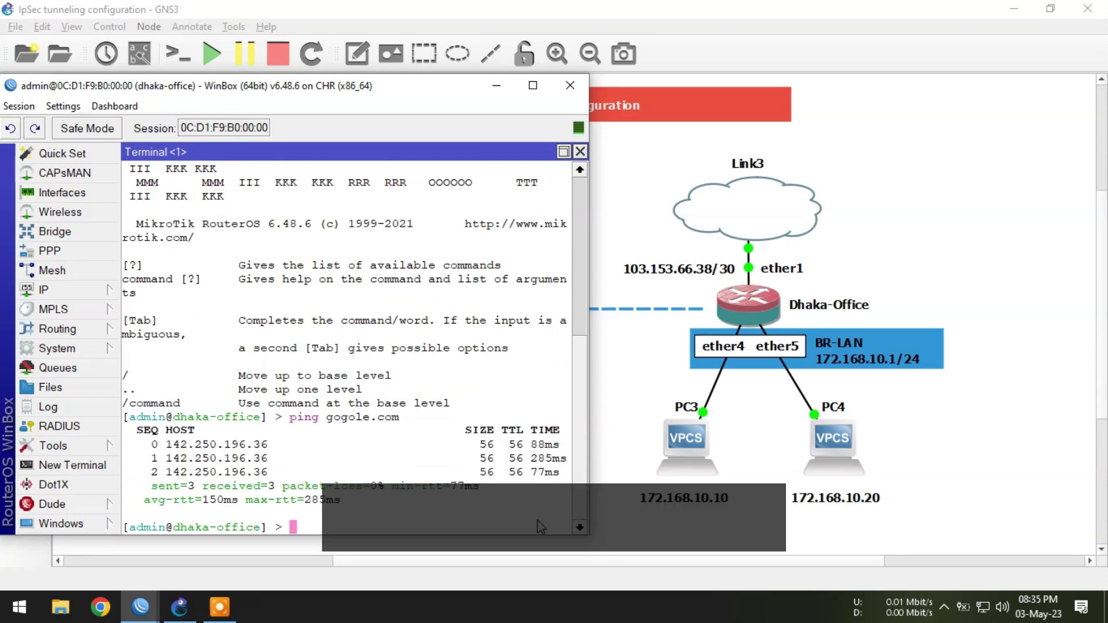
Close all open configuration windows of the dhaka-office session and minimize WinBox.
left_click(19, 106)
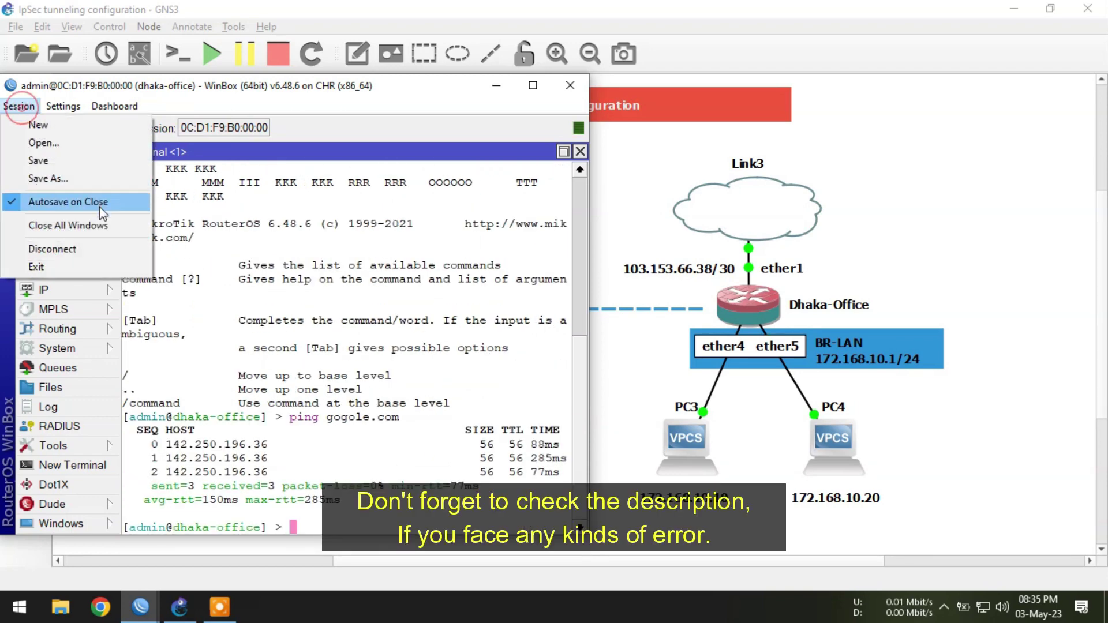
left_click(101, 220)
left_click(319, 321)
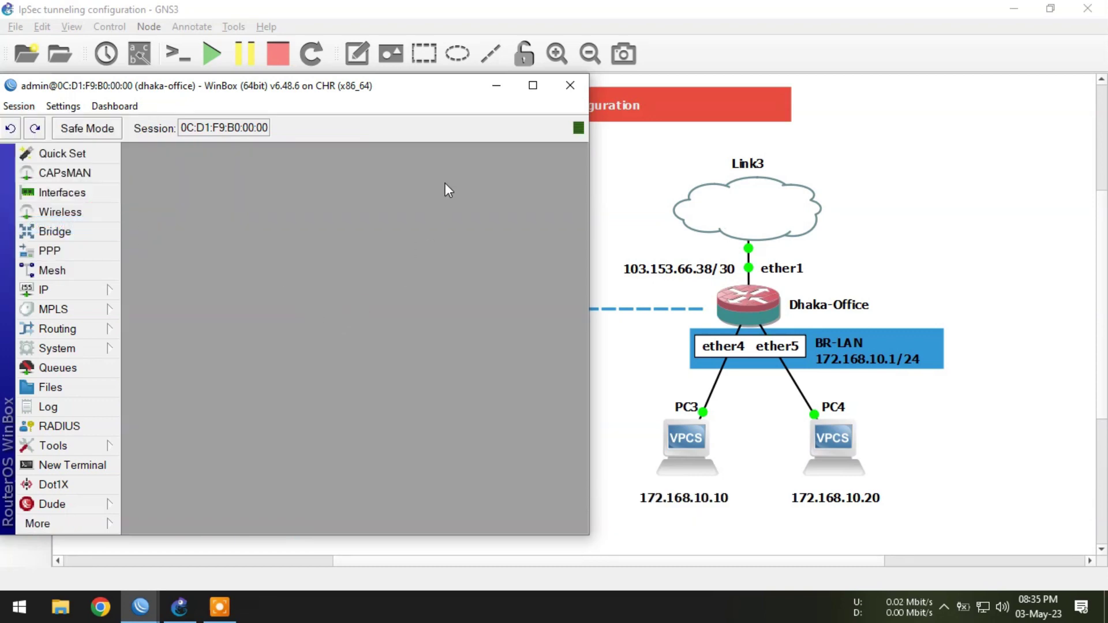
left_click(495, 85)
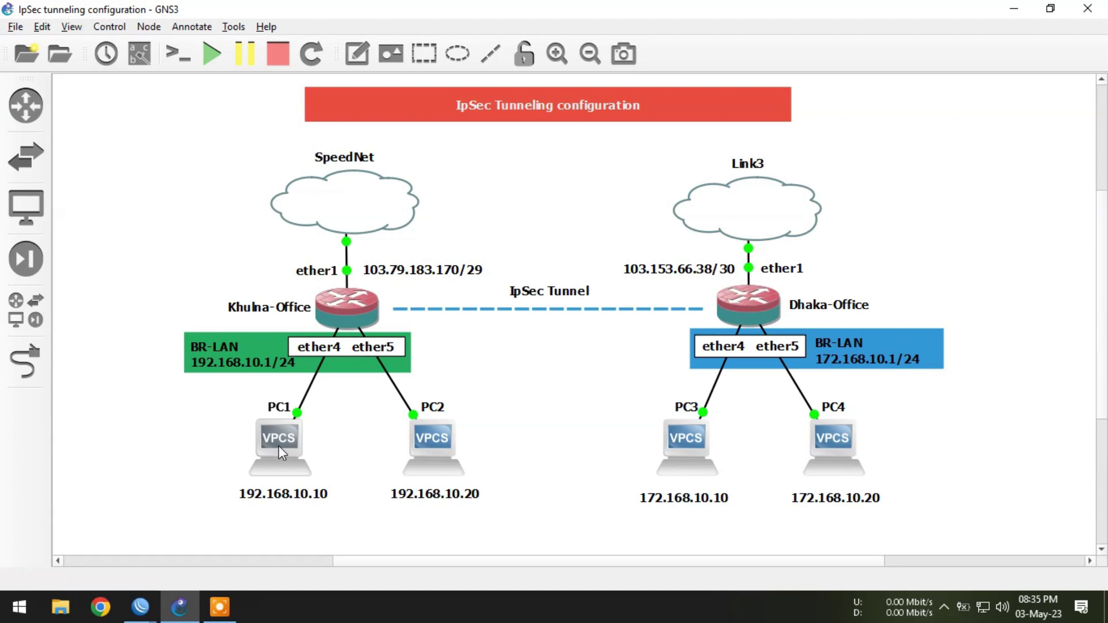
Open PC1's console from the topology, ping 172.168.10.10, stop the ping and minimize the console.
double_click(279, 447)
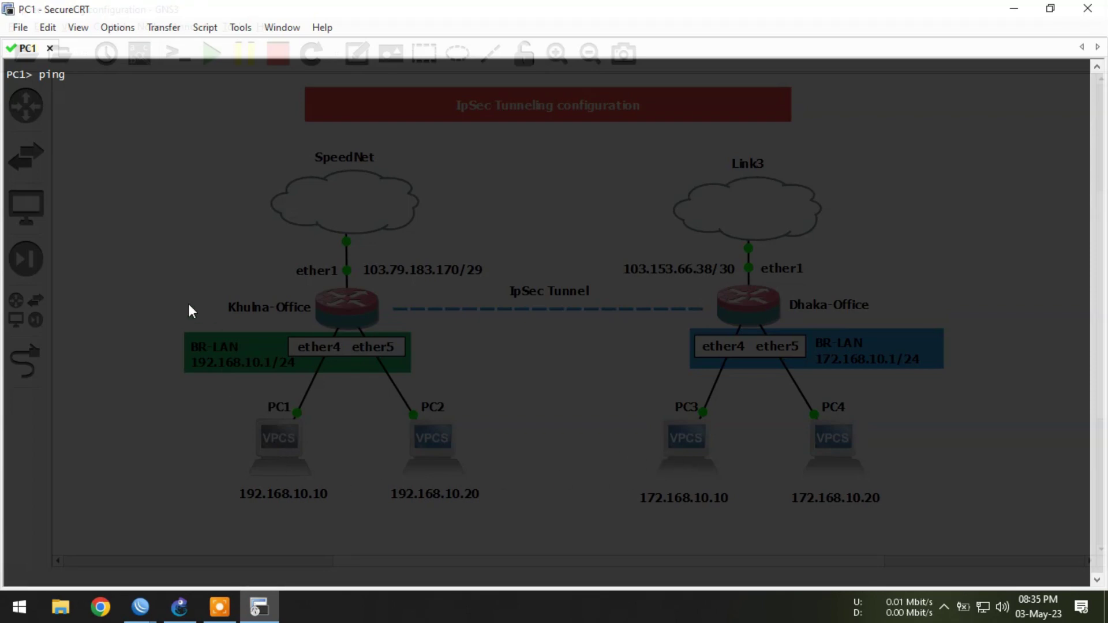
type("172..")
type("68.10.10")
key("Return")
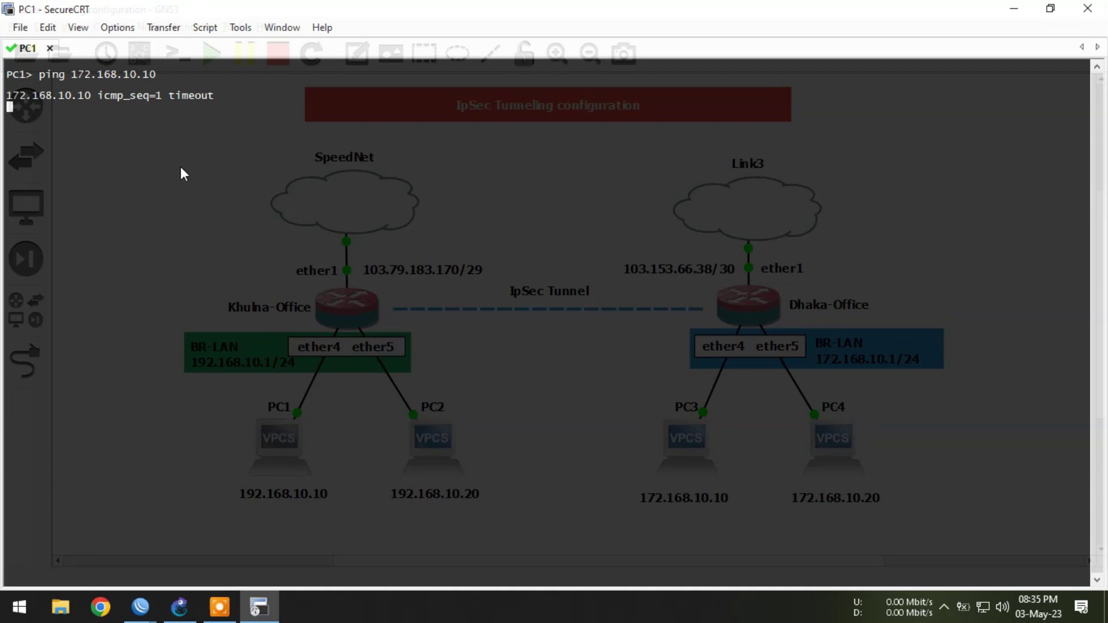
key("ctrl+c")
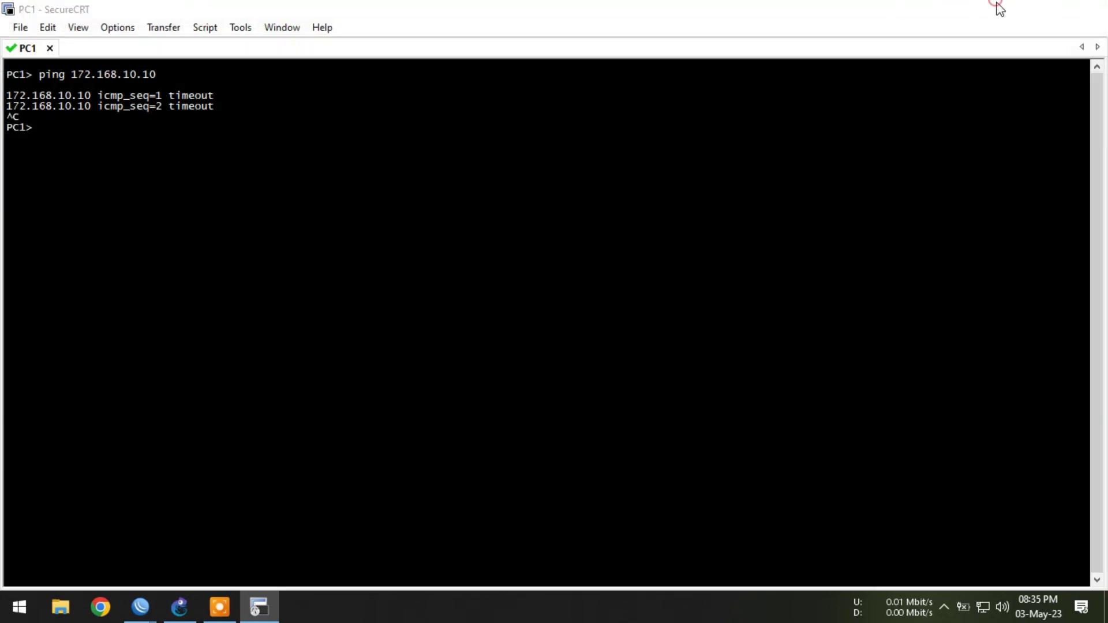
left_click(1000, 8)
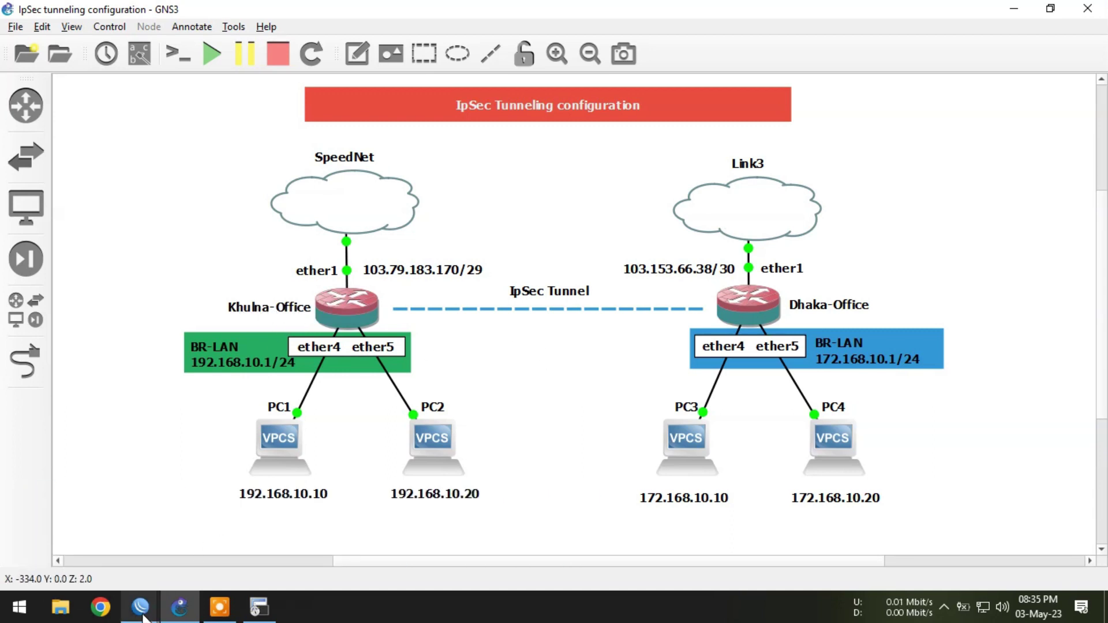
Switch to the WinBox session of the Khulna-office router and open its IPsec settings.
mouse_move(140, 606)
left_click(69, 531)
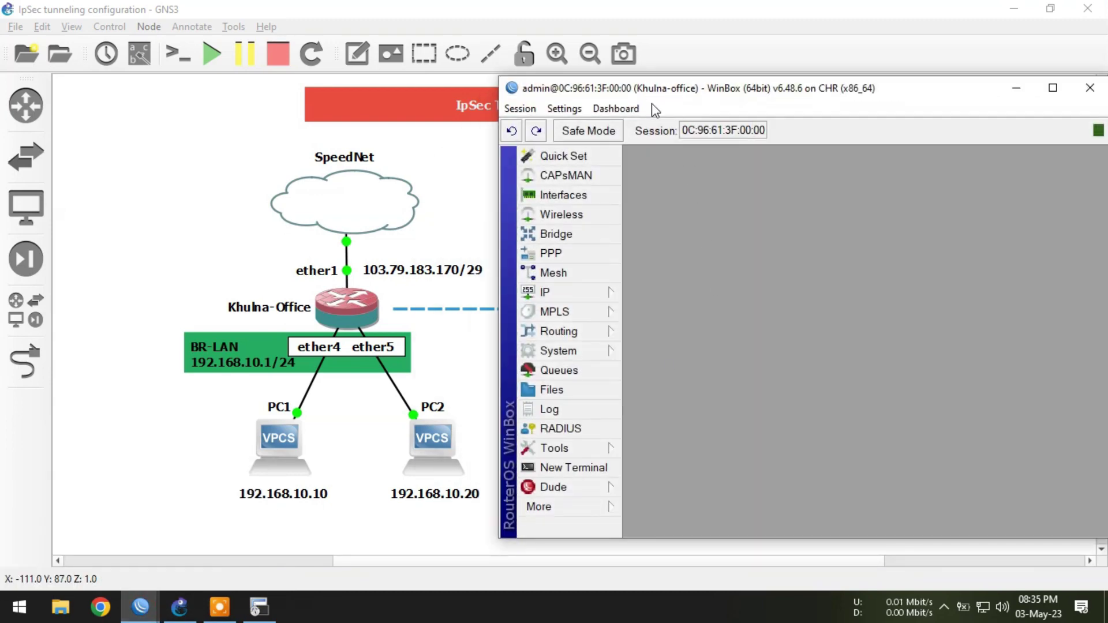
left_click(558, 294)
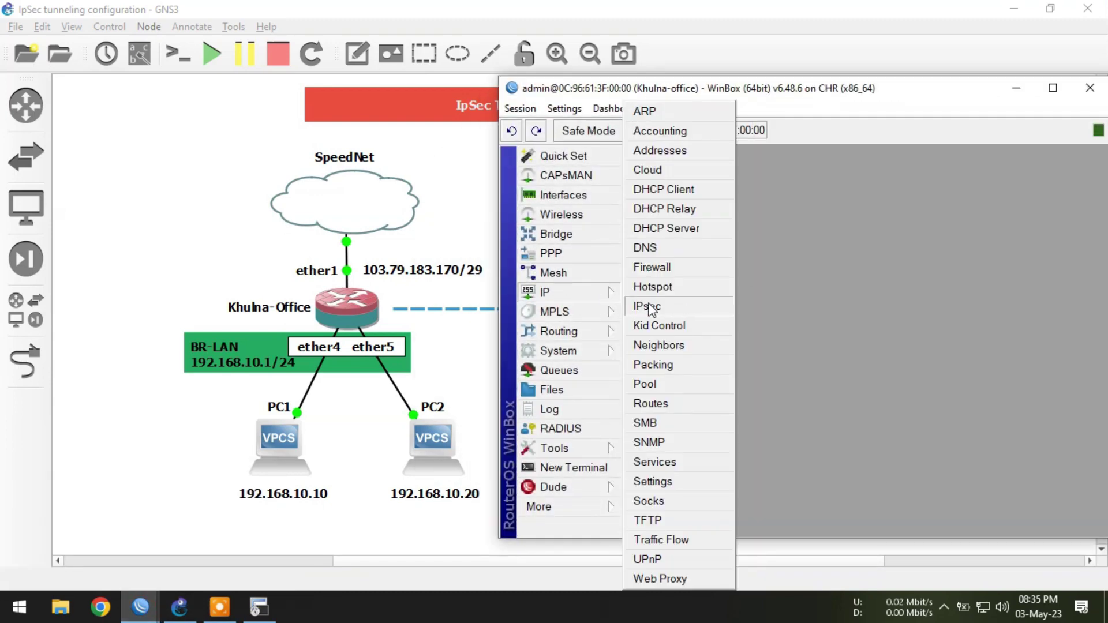
left_click(681, 306)
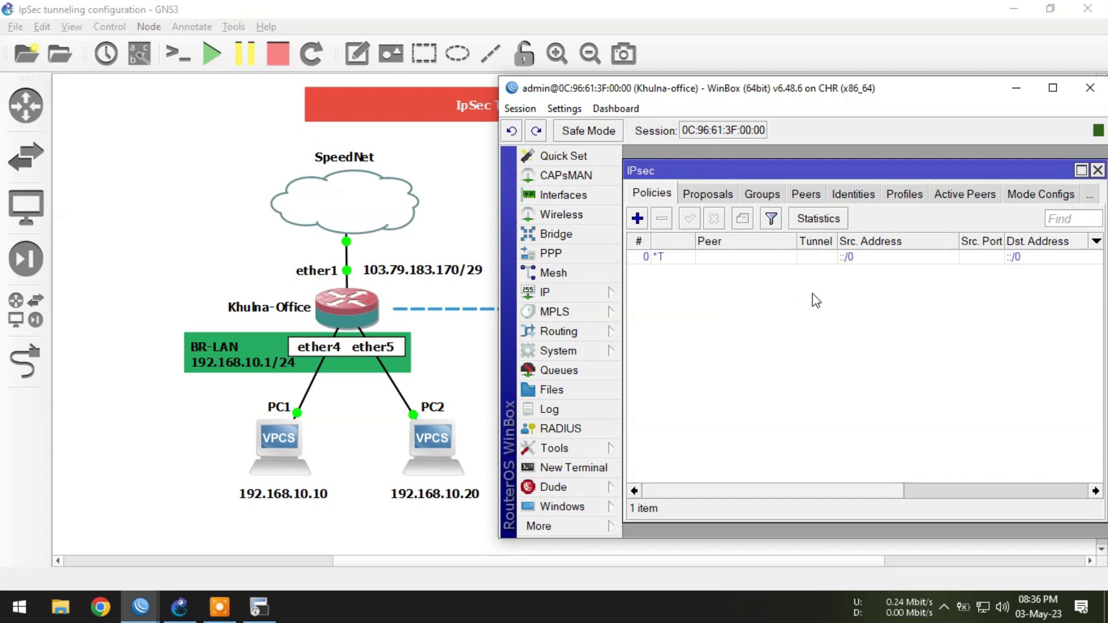
Create a new IPsec peer on the Khulna-office router and name it to-dhaka.
left_click(818, 195)
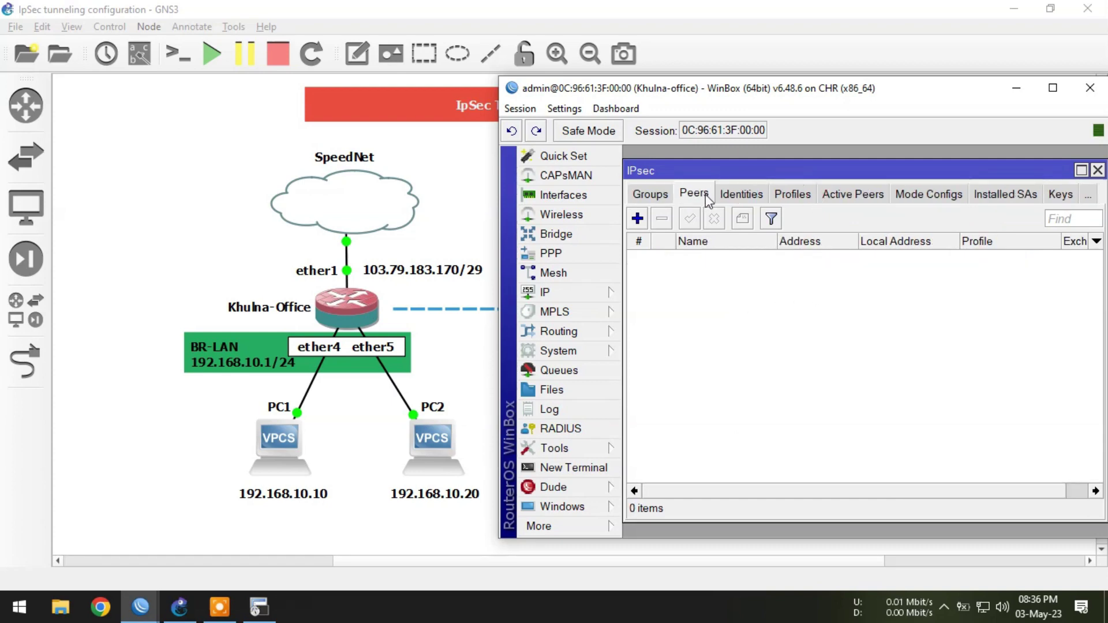
left_click(637, 219)
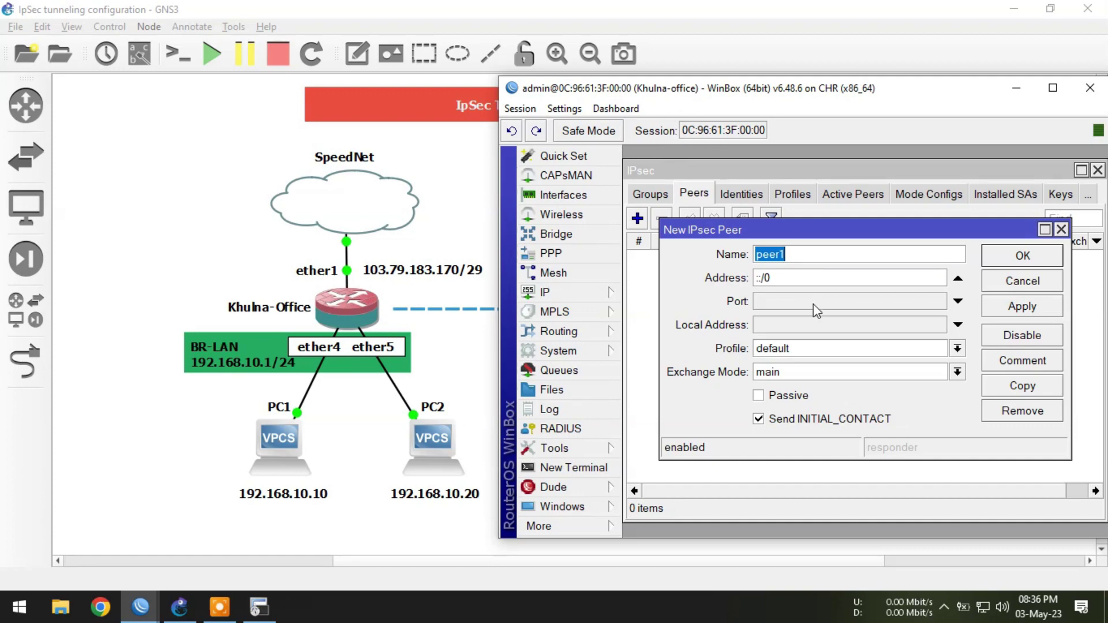
type("to-")
type("dhaka")
Check the Dhaka-Office WAN address in the topology, set the to-dhaka peer's address to 103.153.66.38 and save the peer.
left_click(794, 275)
left_click_drag(794, 275, 718, 281)
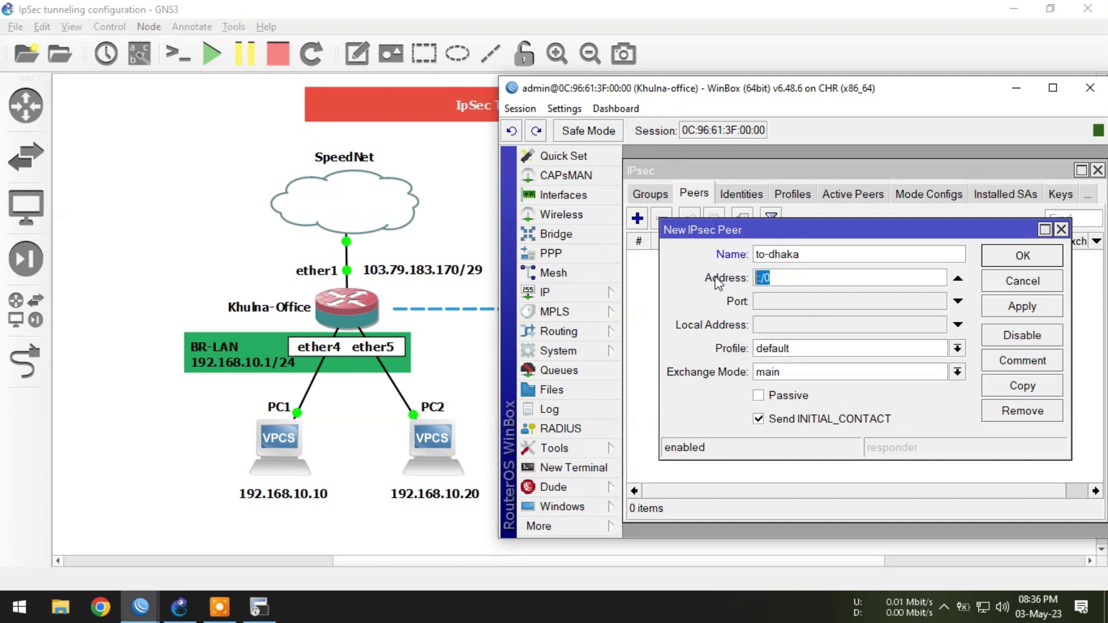
left_click(1016, 88)
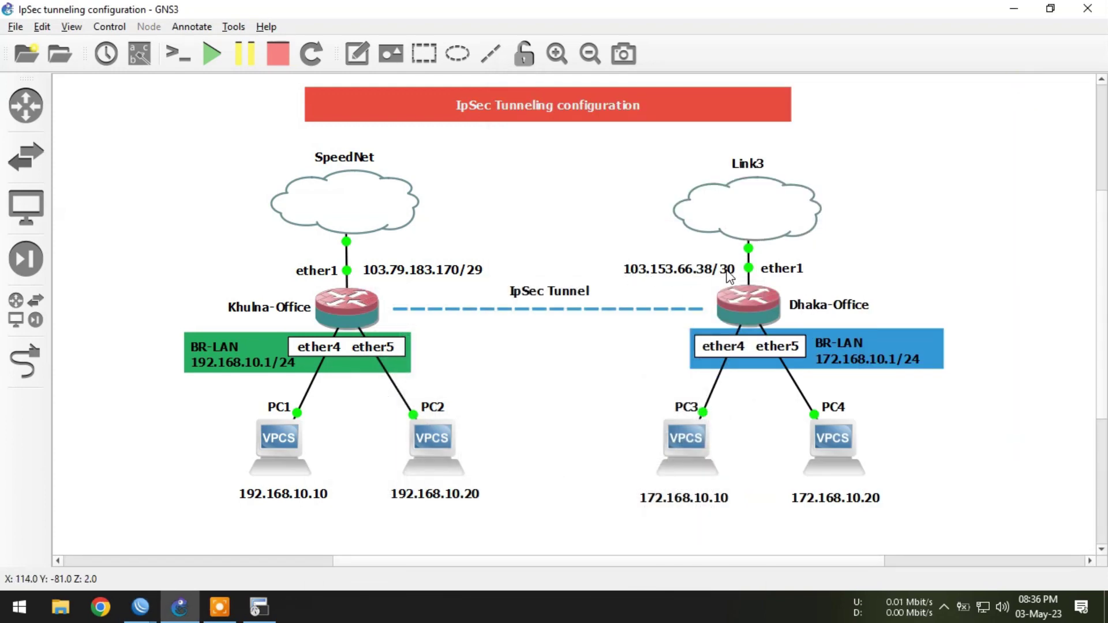
mouse_move(141, 606)
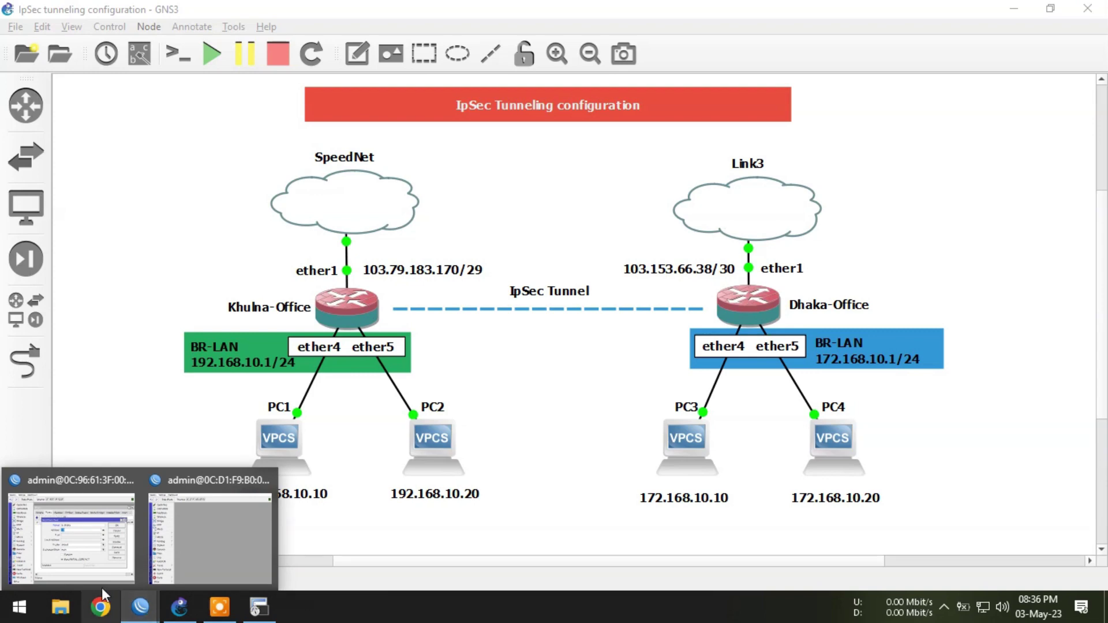
left_click(67, 564)
left_click(804, 280)
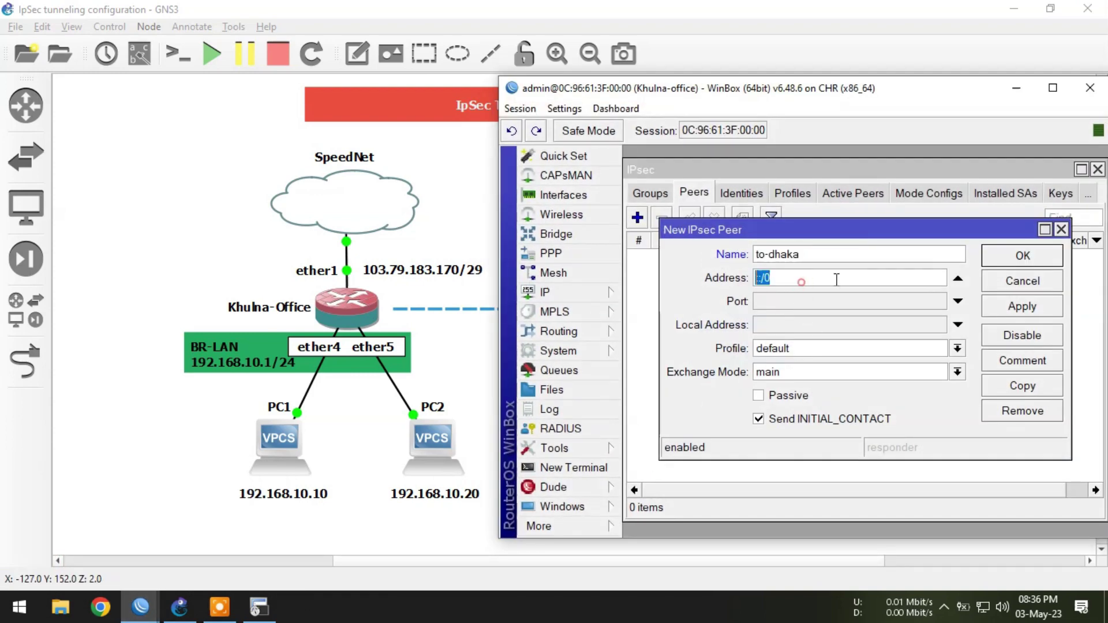
type("103.")
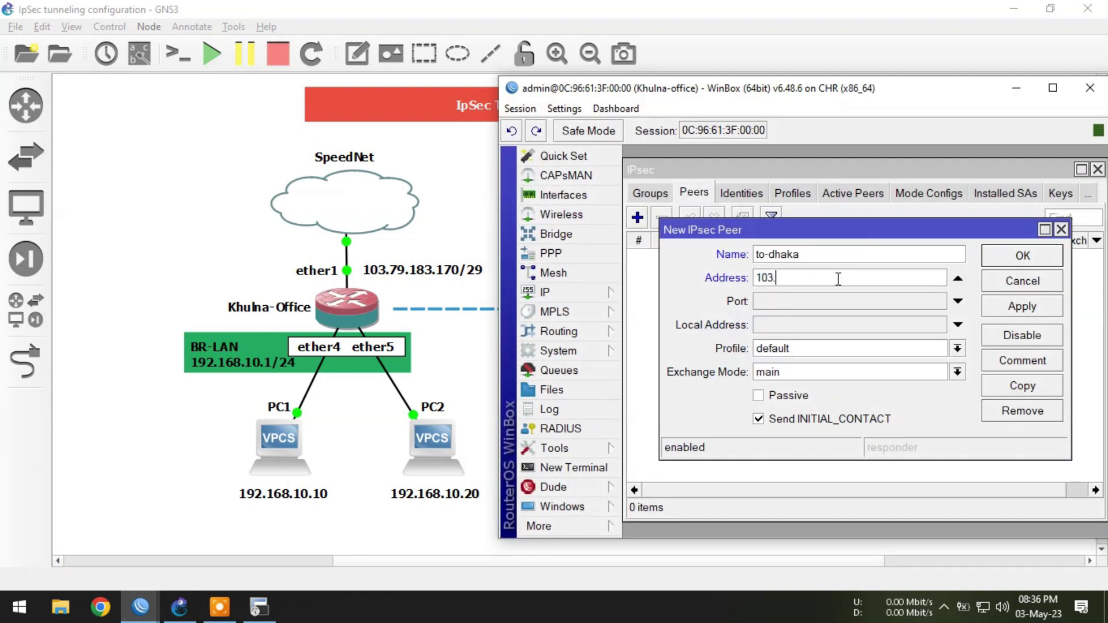
type("153.66.38")
left_click(1004, 306)
left_click(1013, 255)
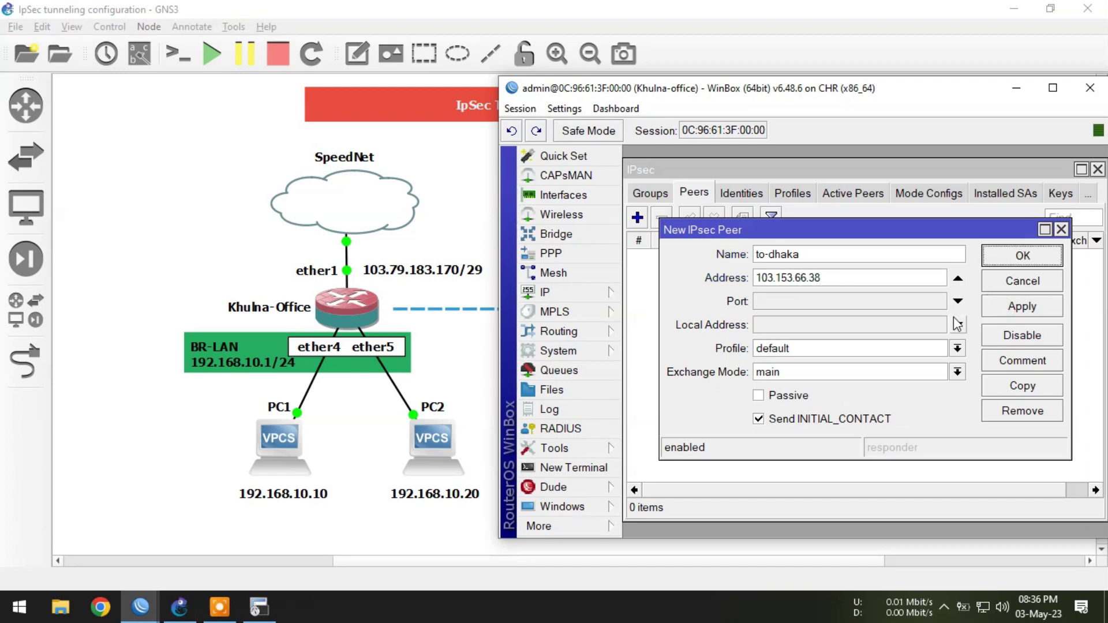
key("Return")
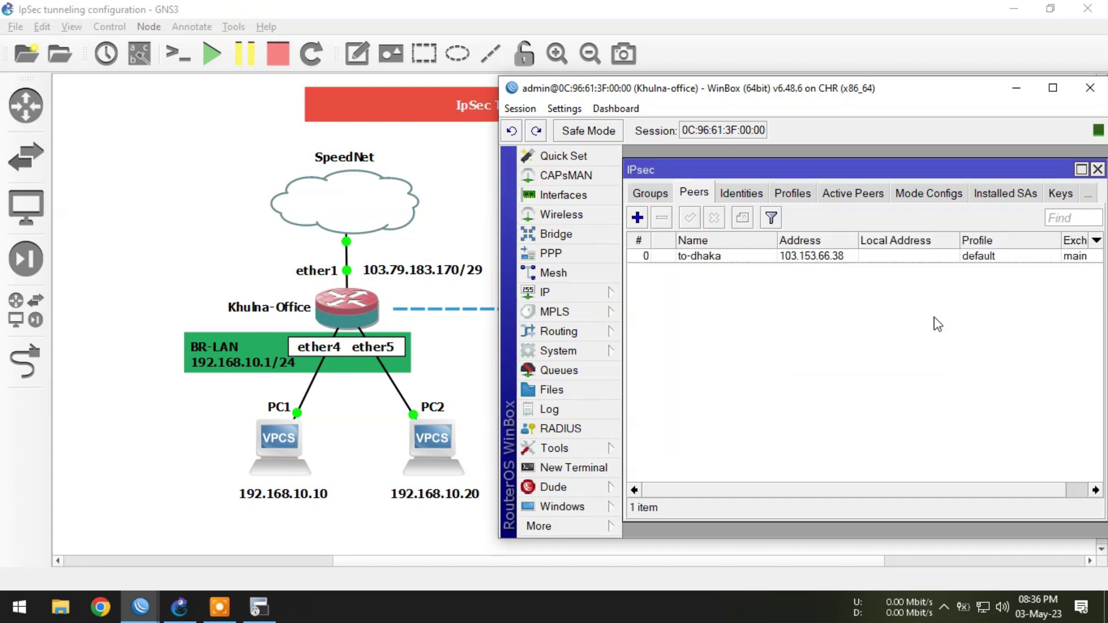
Add an IPsec identity for the to-dhaka peer with pre shared key authentication, fill in the secret and save the identity.
left_click(738, 198)
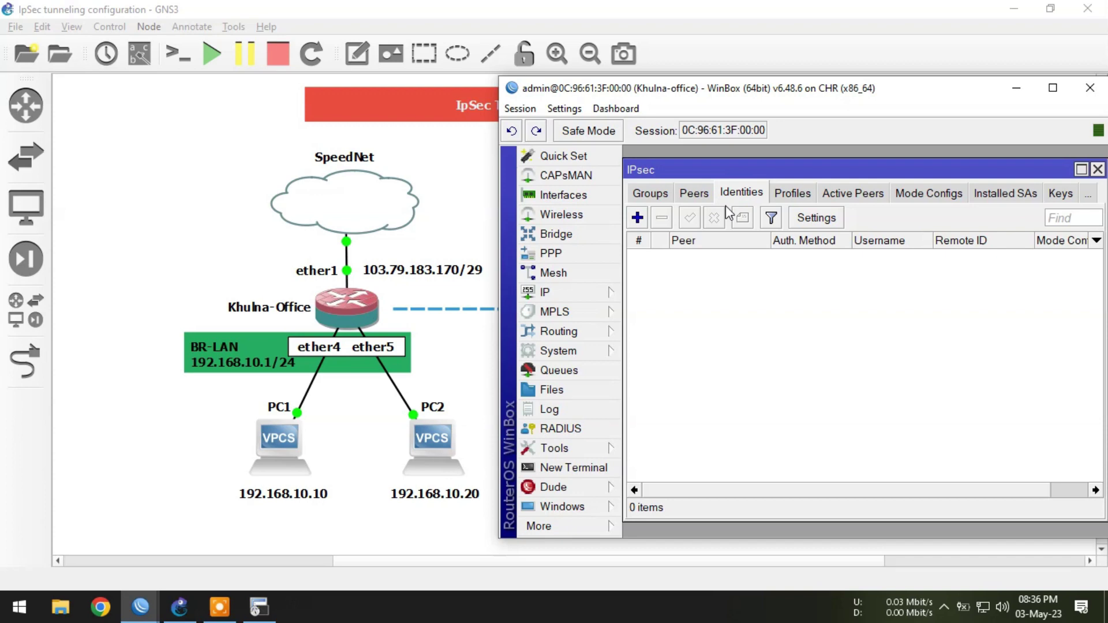
left_click(636, 219)
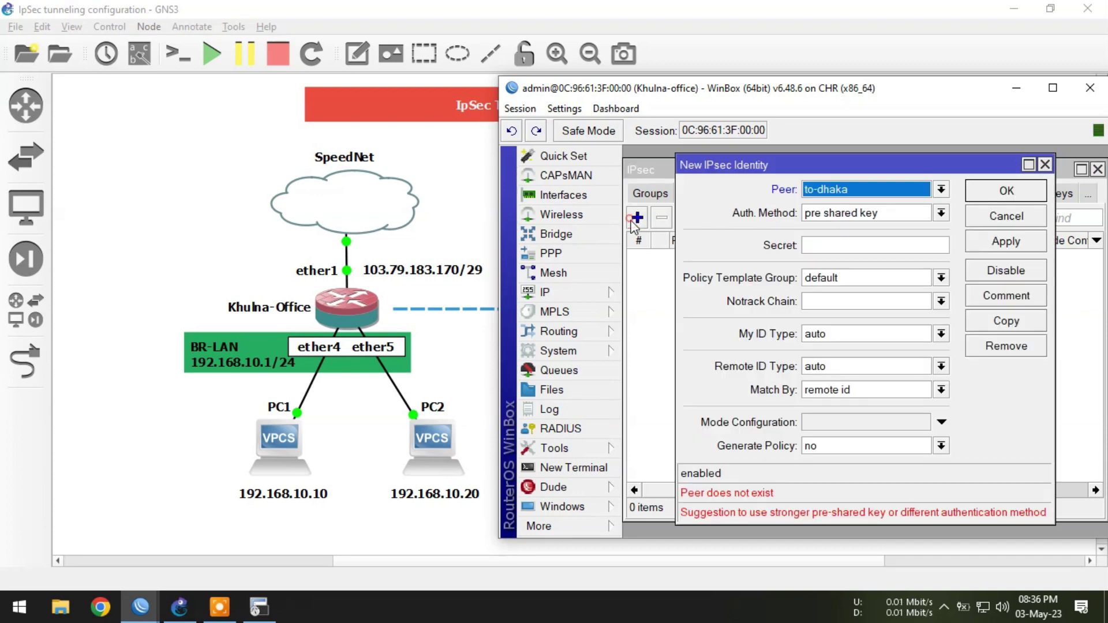
left_click(868, 191)
left_click(851, 201)
left_click(810, 248)
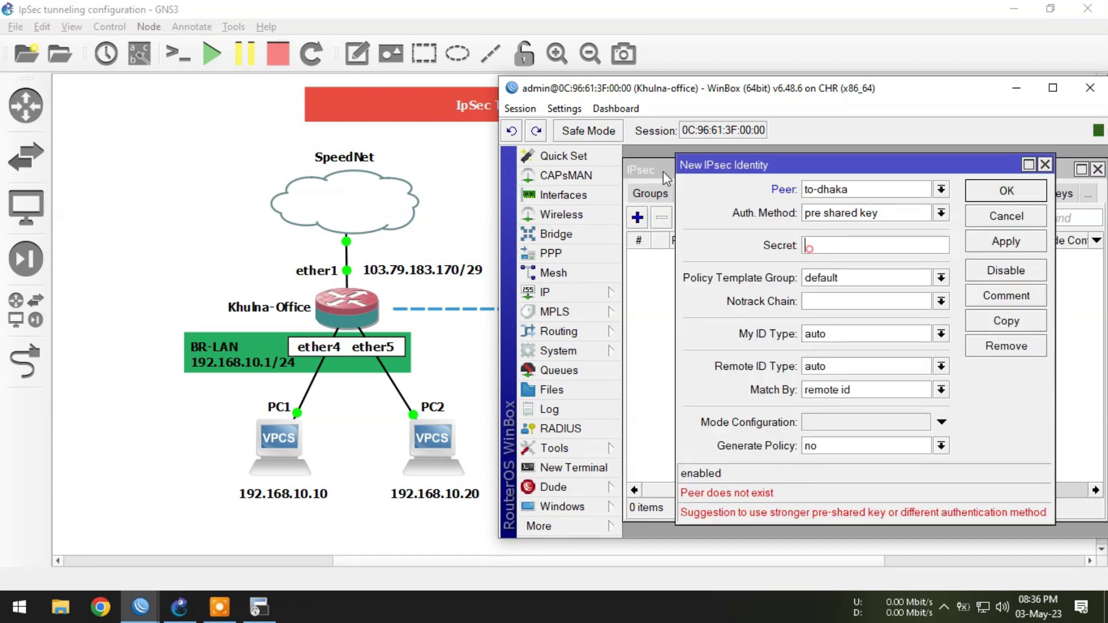
left_click(564, 109)
left_click(577, 143)
left_click(1007, 192)
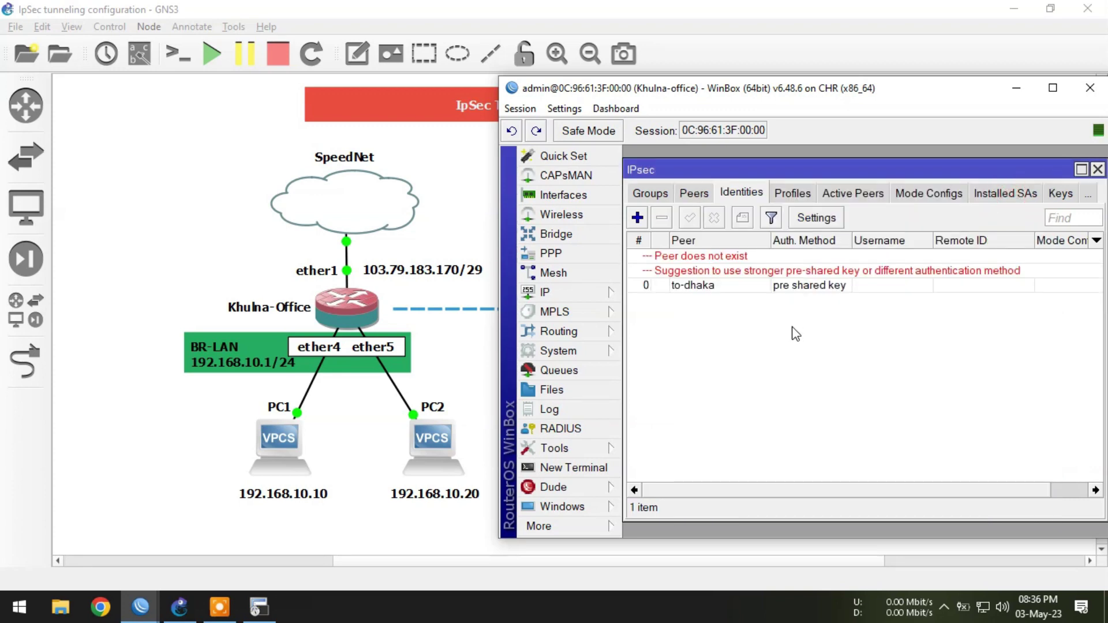
Enlarge the WinBox and IPsec windows to reach the IPsec policies list, open it and restore both window sizes.
double_click(795, 93)
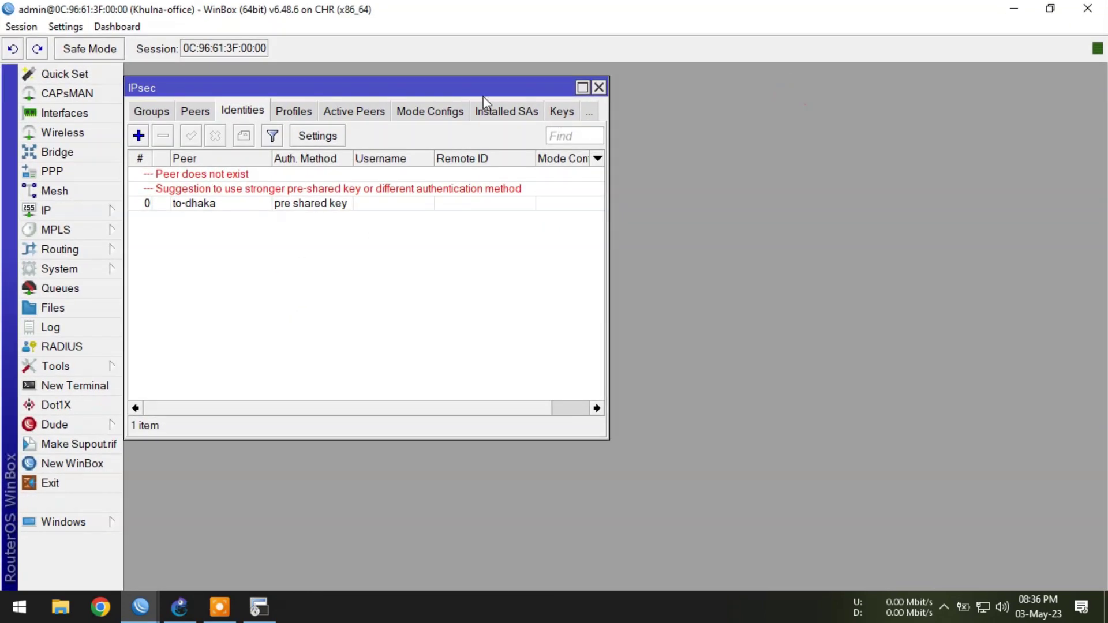
double_click(411, 88)
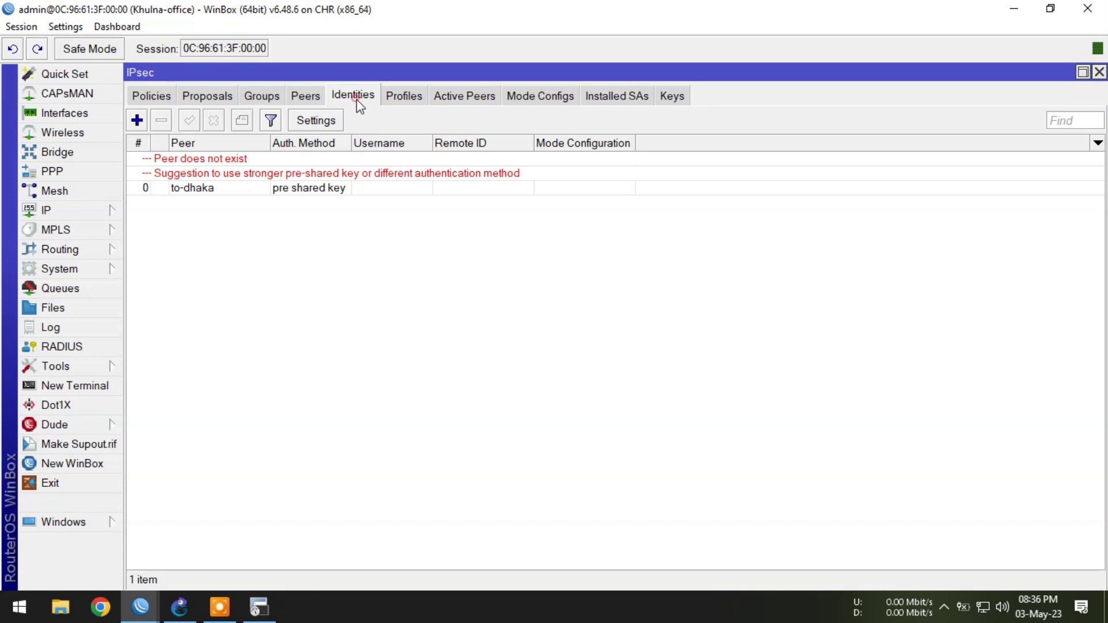
left_click(150, 97)
double_click(276, 74)
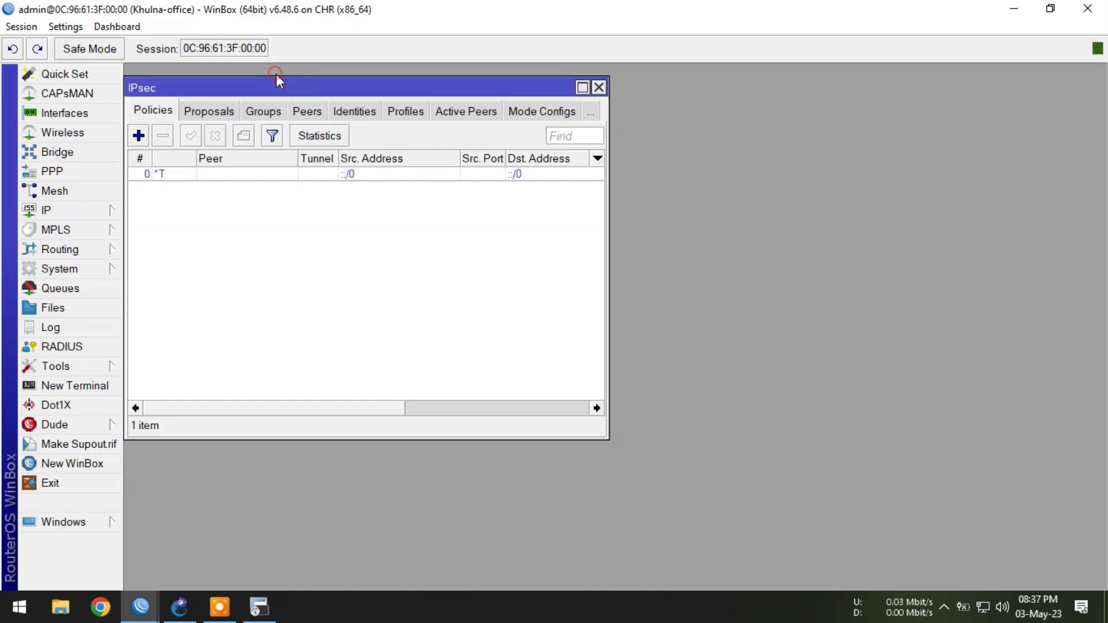
double_click(286, 14)
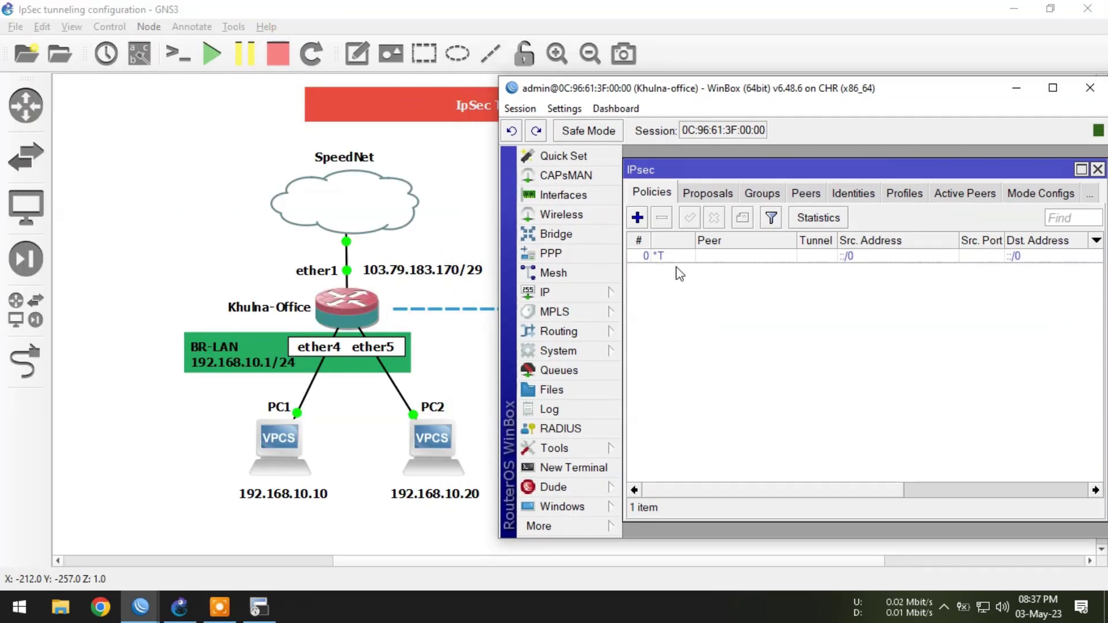
Create a new IPsec policy for peer to-dhaka with Tunnel enabled and source address 192.168.10.0/24.
left_click(637, 218)
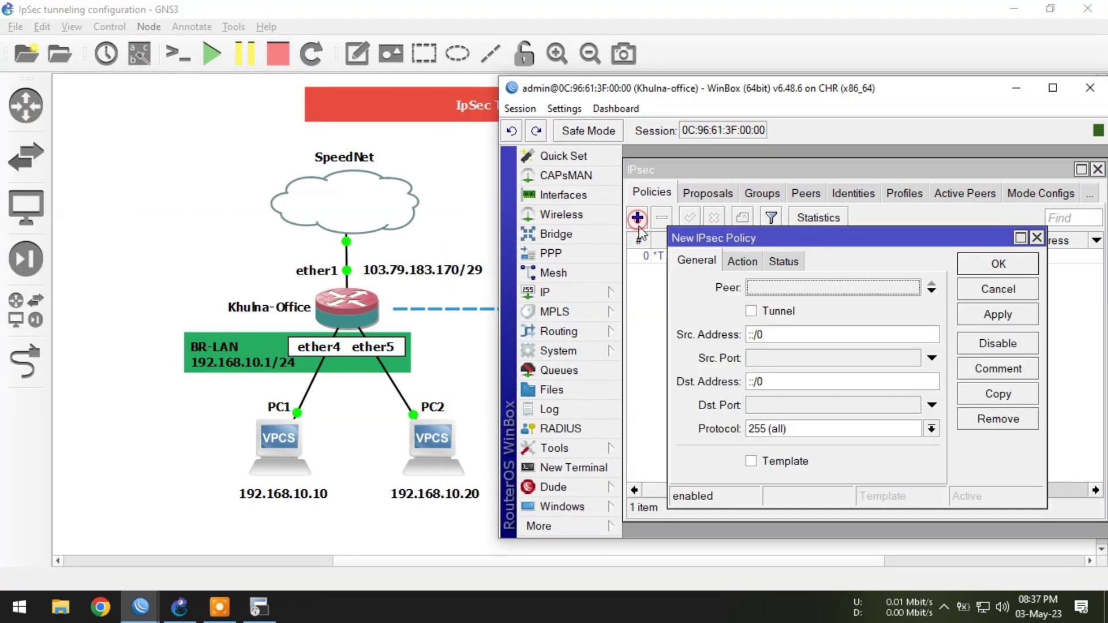
left_click(791, 288)
left_click(764, 310)
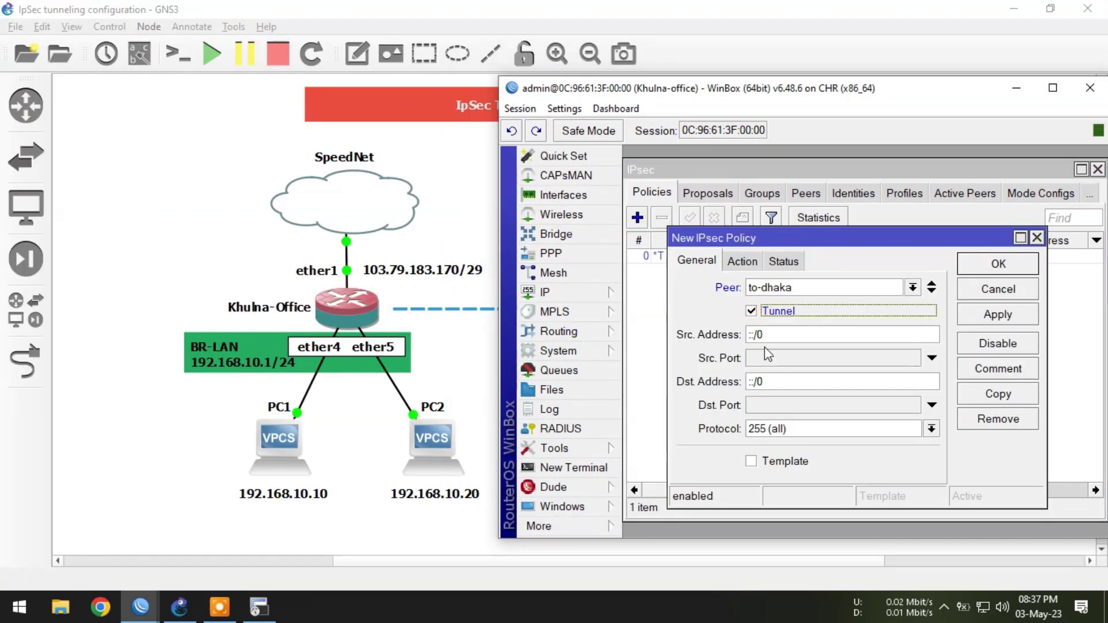
left_click(781, 336)
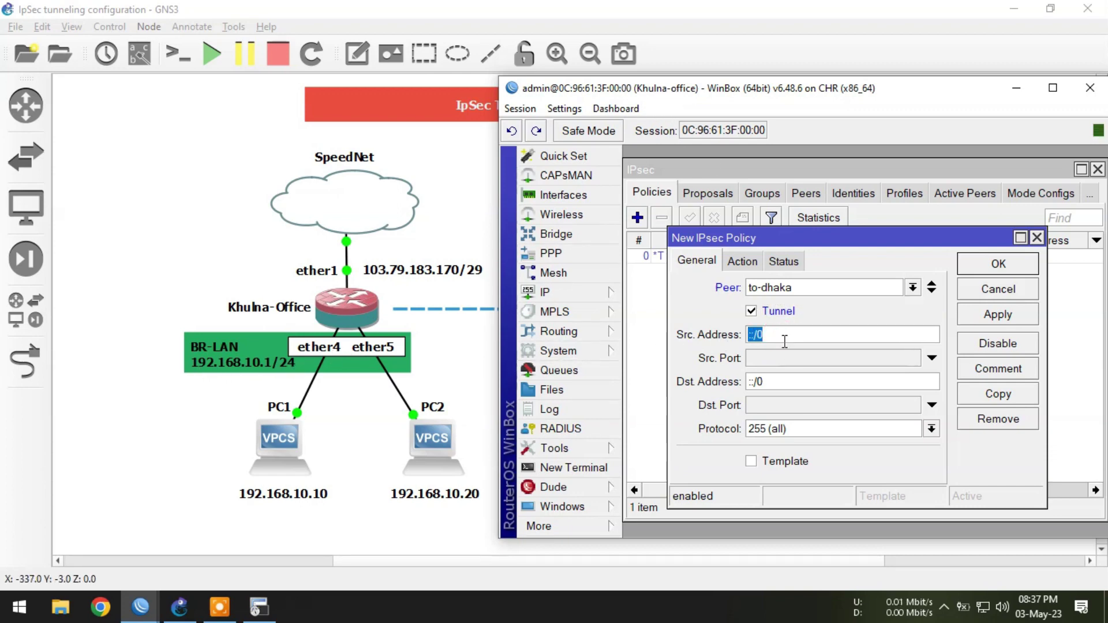
type("192.168.10.0/24")
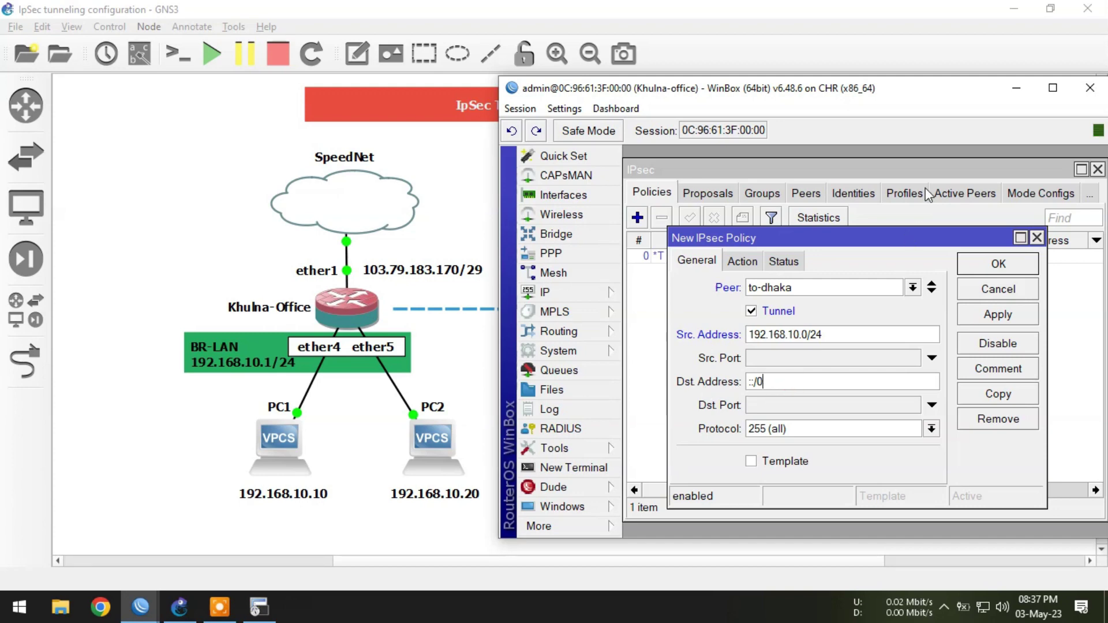
Check the Dhaka LAN in the topology, set the policy's destination address to 172.168.10.0/24, save the policy and select it in the list.
left_click(1016, 88)
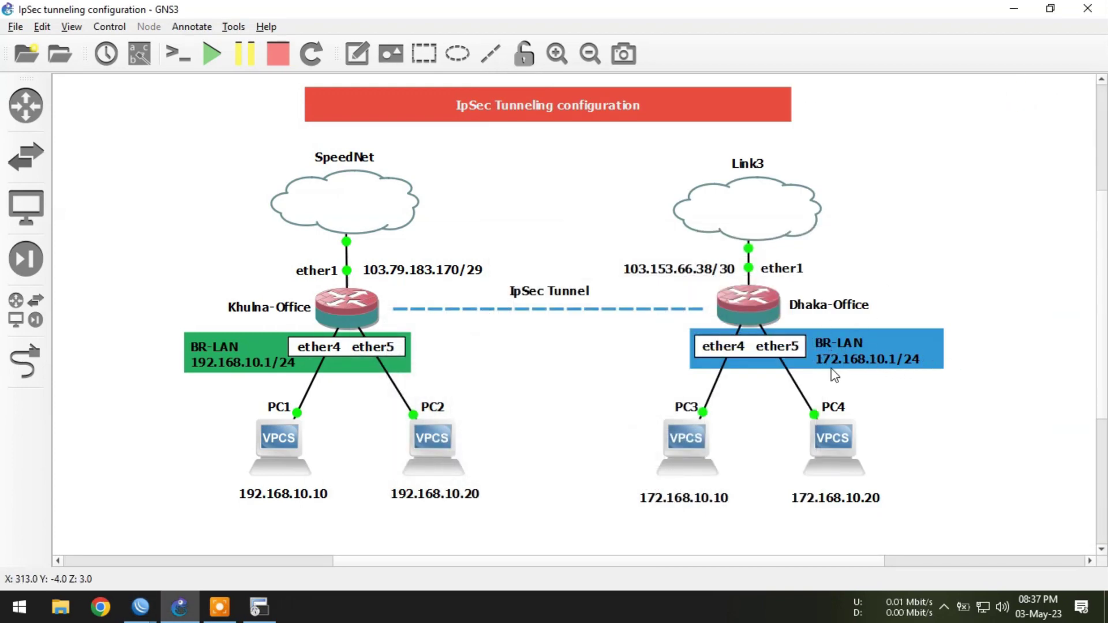
mouse_move(148, 609)
left_click(86, 548)
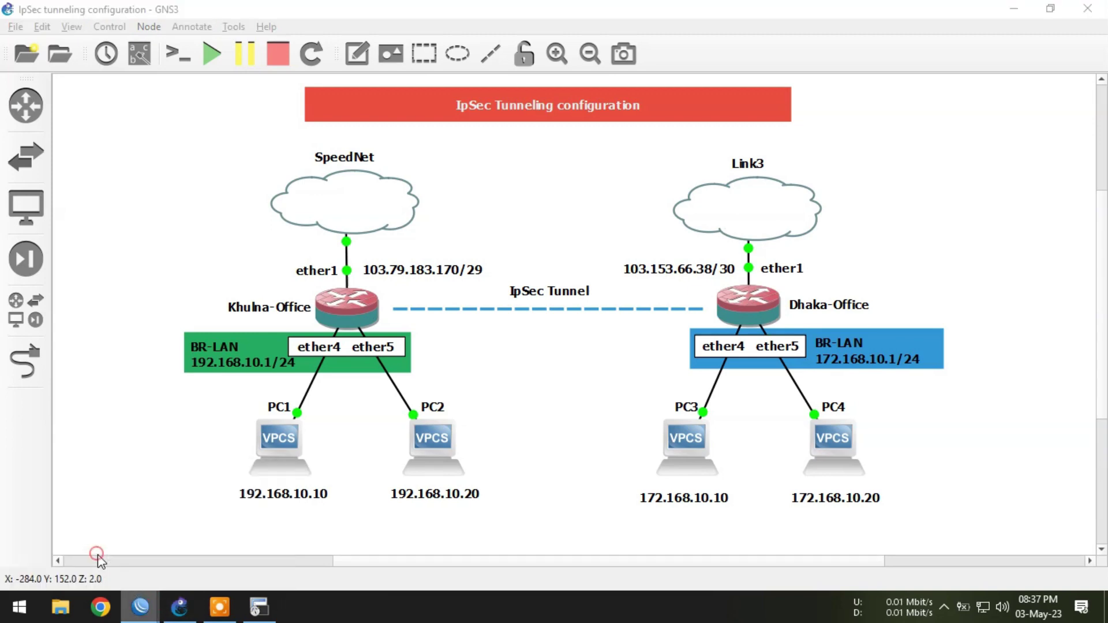
double_click(798, 380)
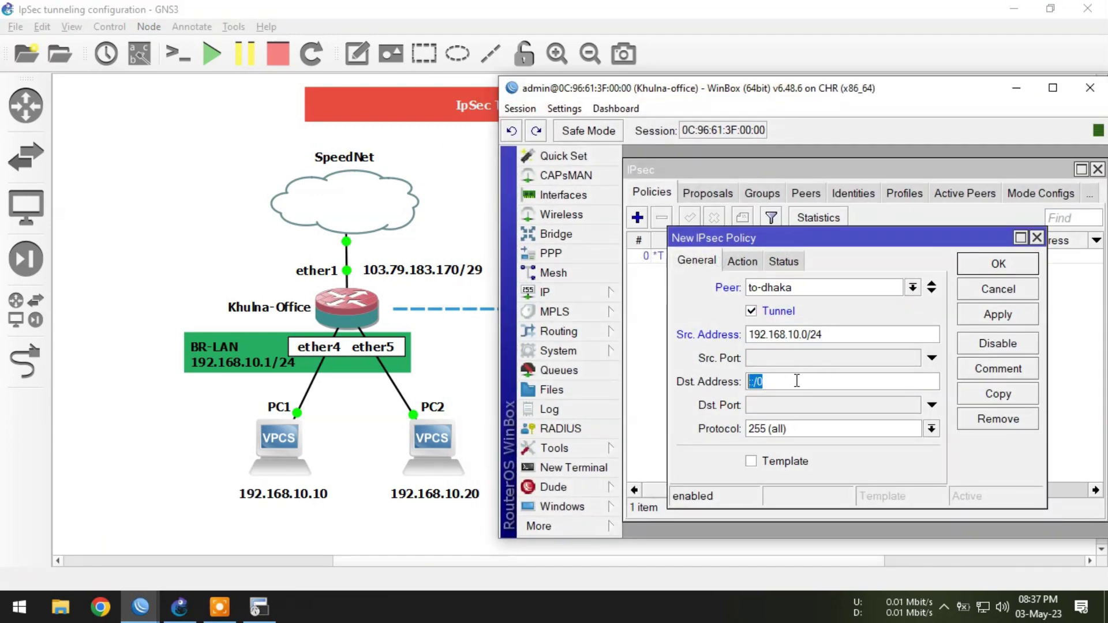
type("172.168.10.0/24")
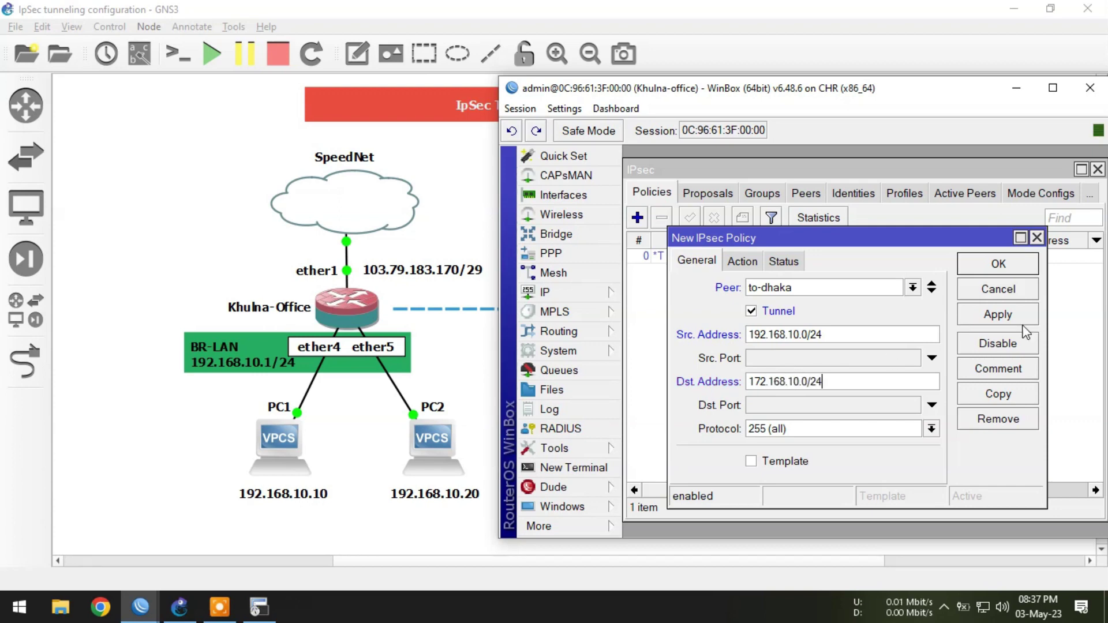
left_click(997, 314)
left_click(998, 264)
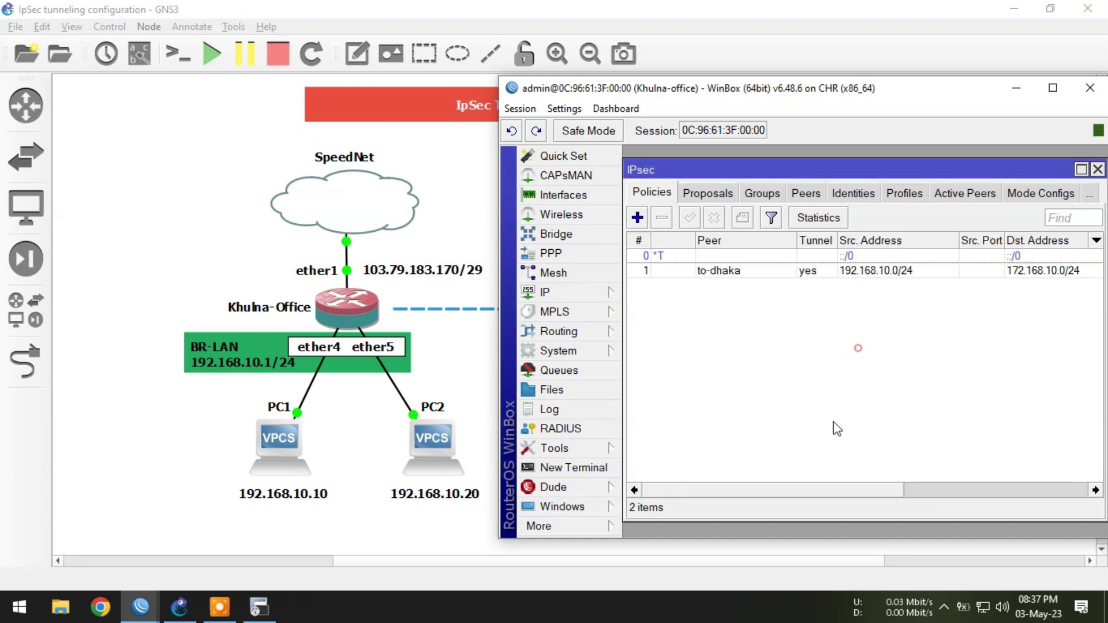
left_click_drag(831, 491, 709, 493)
left_click(1004, 271)
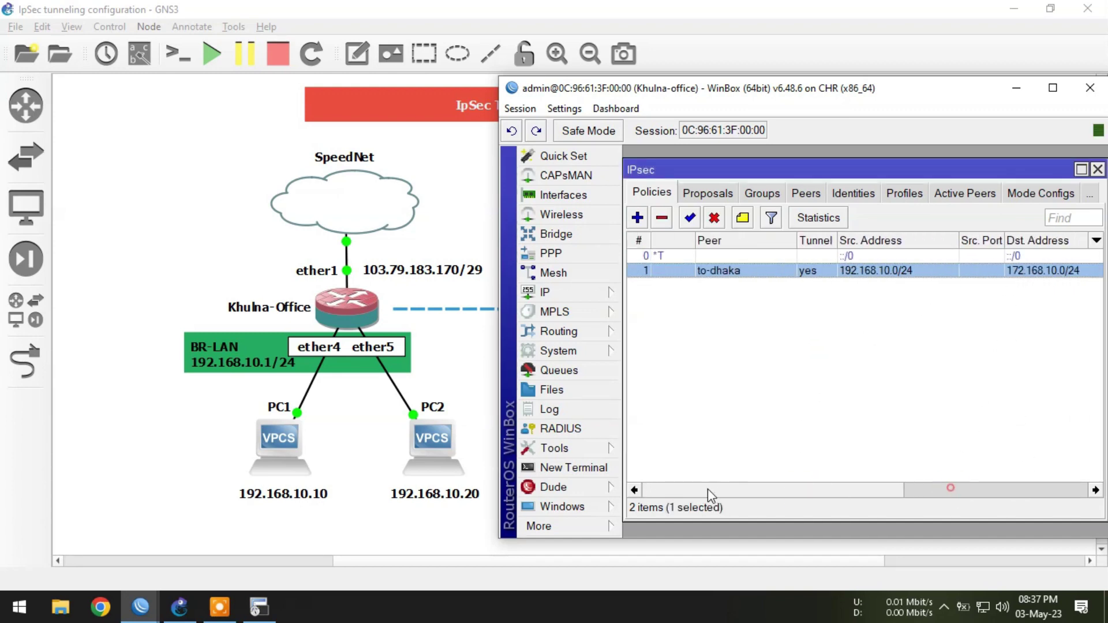
Switch to the WinBox session of the dhaka-office router and open its IPsec settings.
left_click(1016, 88)
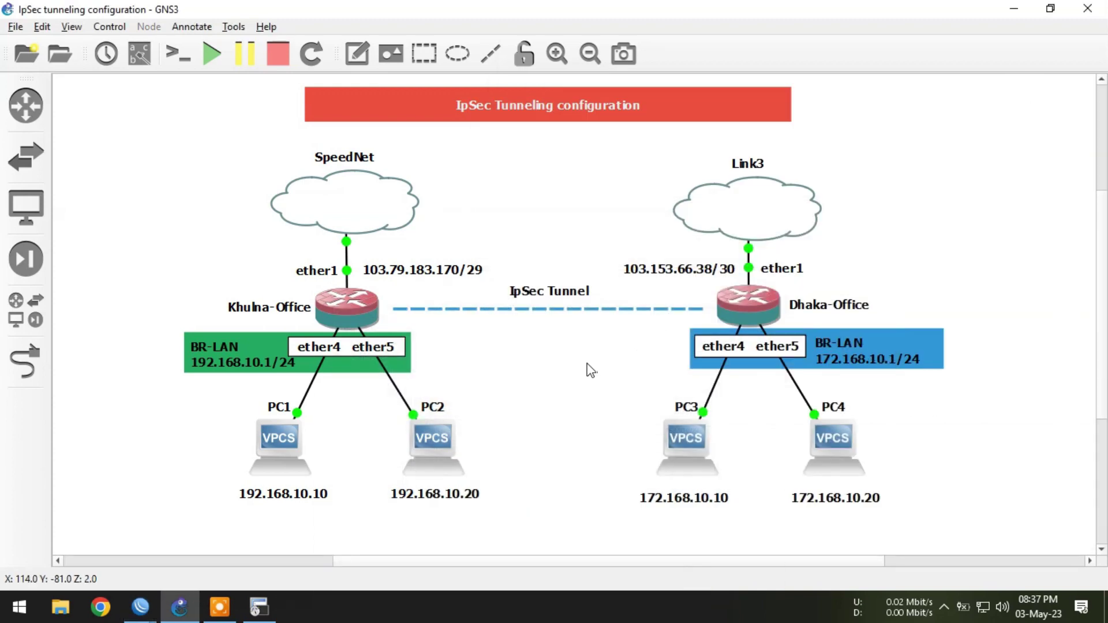
left_click(586, 363)
mouse_move(156, 593)
left_click(236, 496)
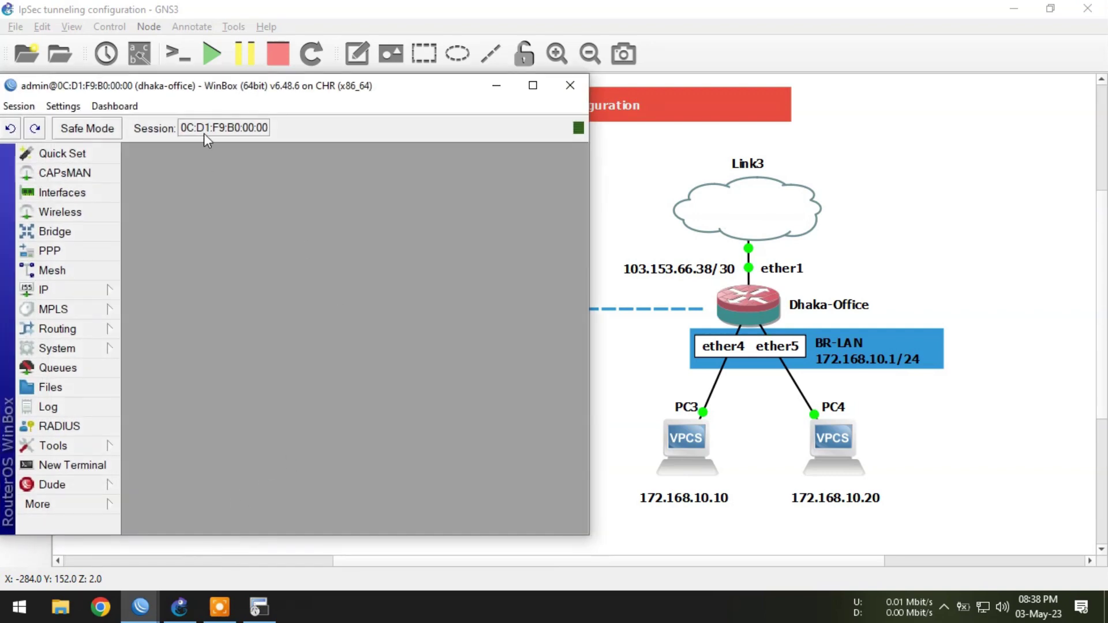
left_click(75, 289)
left_click(163, 304)
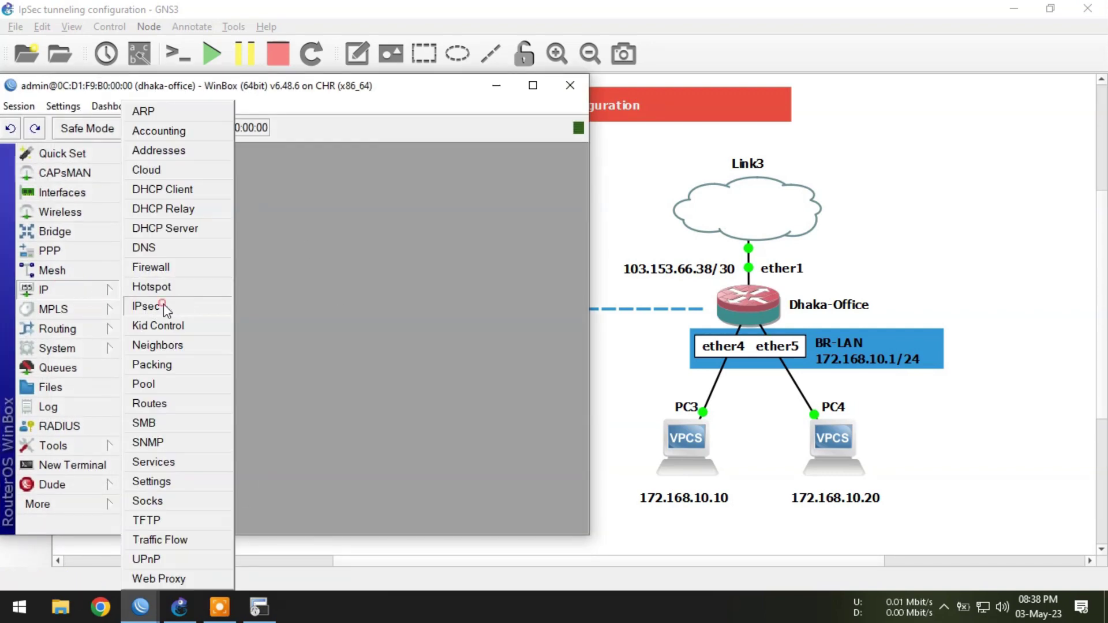
Create a new IPsec peer on the dhaka-office router and name it to-khulna.
left_click(303, 191)
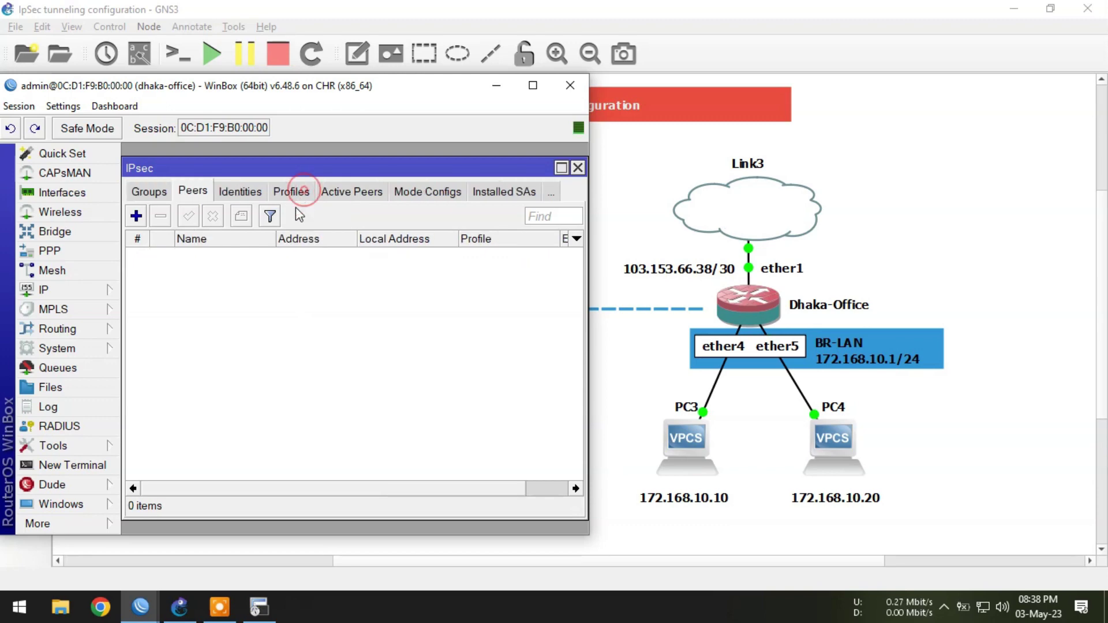
left_click(136, 216)
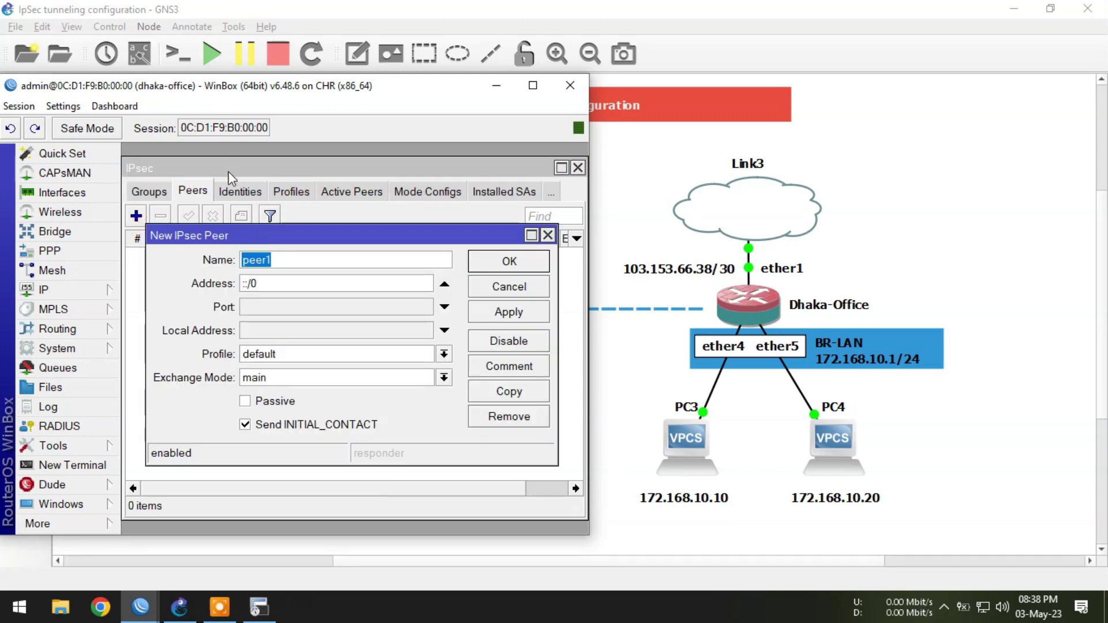
type("to-")
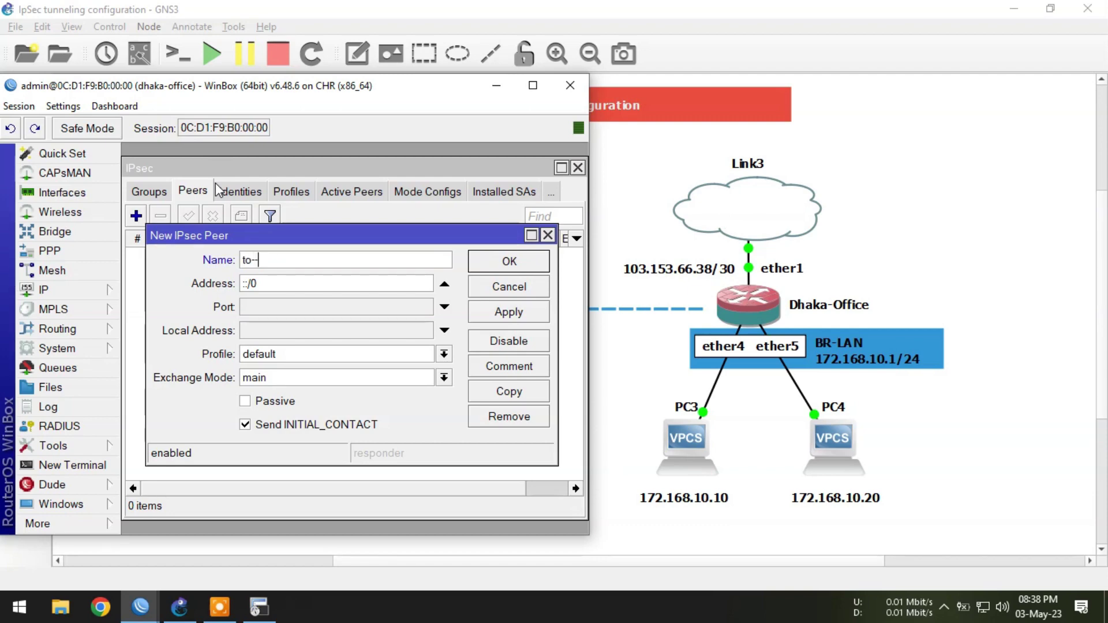
type("khulna")
Check Khulna-Office's public IP in the topology, set the to-khulna peer's address to 103.79.183.170 and save the peer.
left_click(279, 286)
double_click(265, 289)
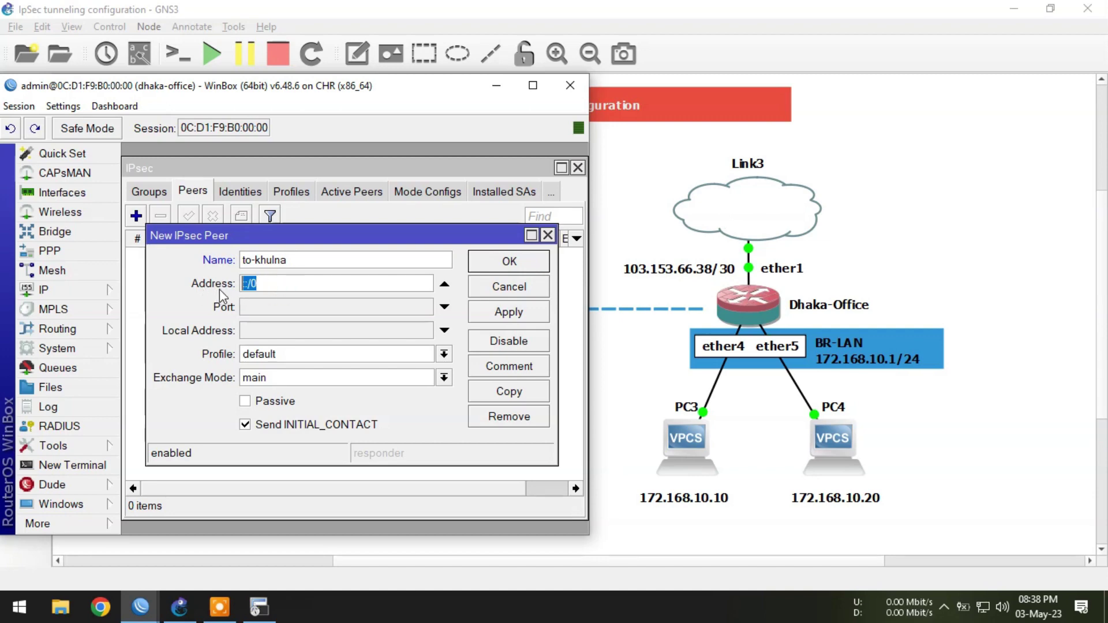
left_click(482, 88)
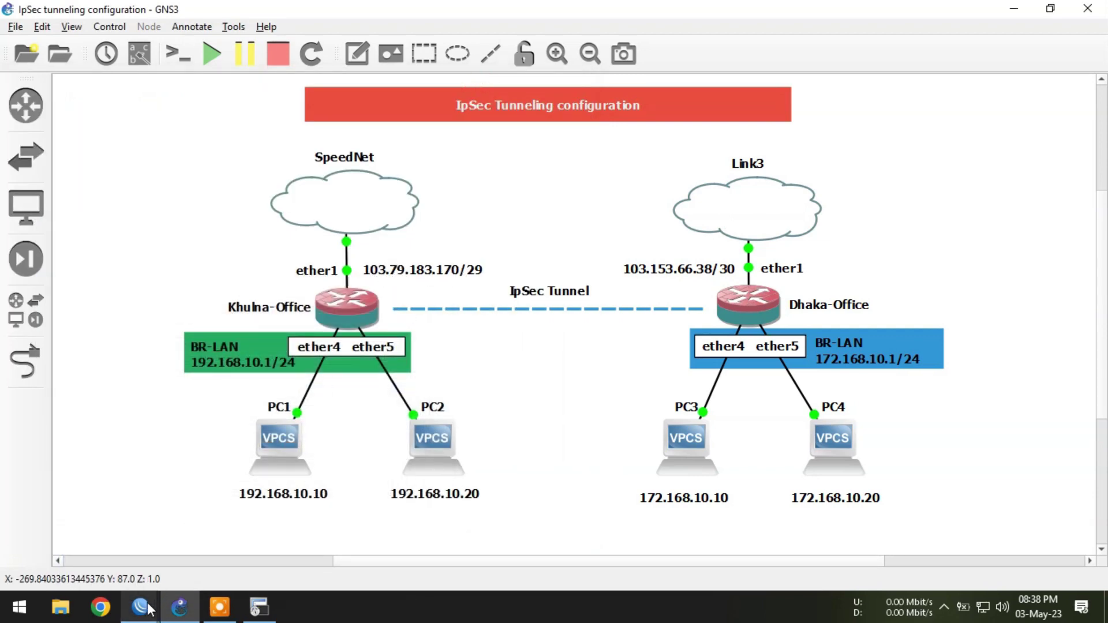
mouse_move(148, 609)
left_click(230, 559)
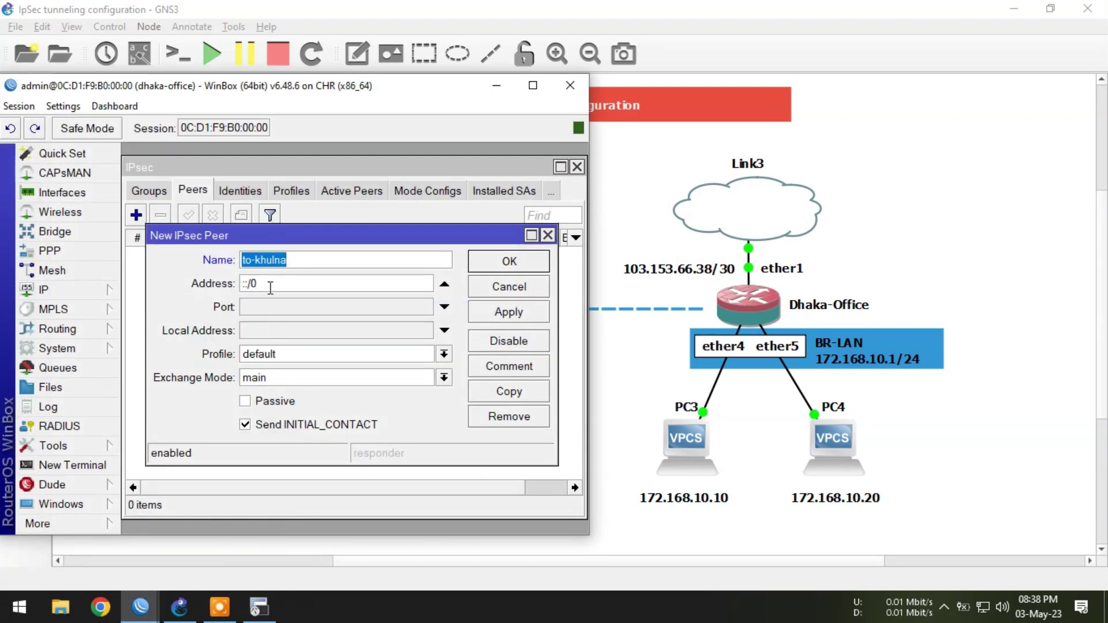
double_click(269, 289)
type("103")
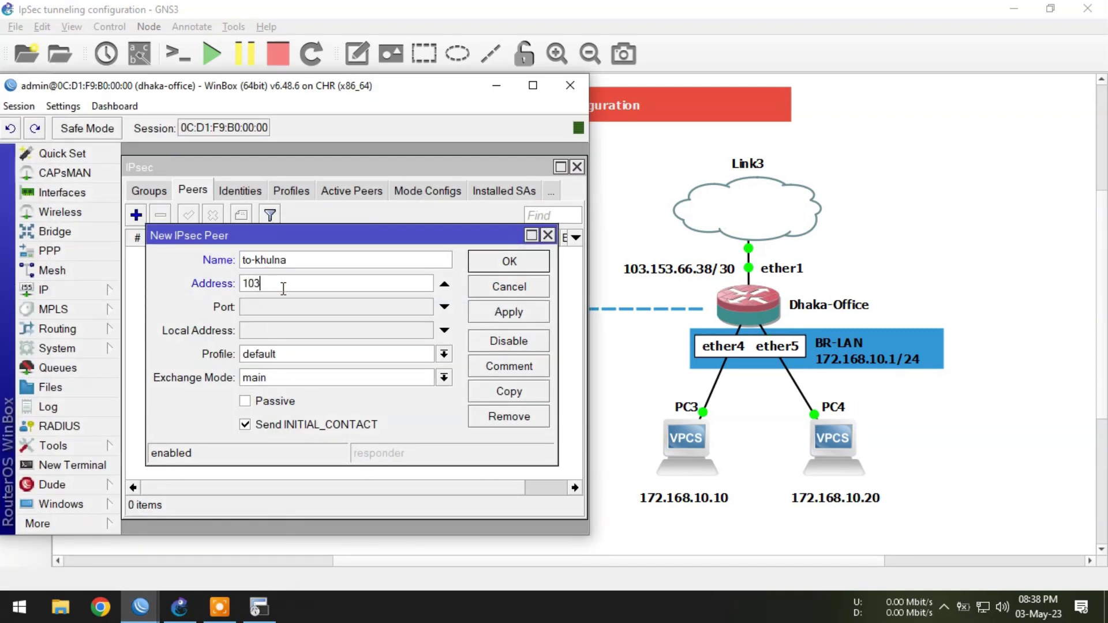
type(".79.103.170")
left_click(507, 262)
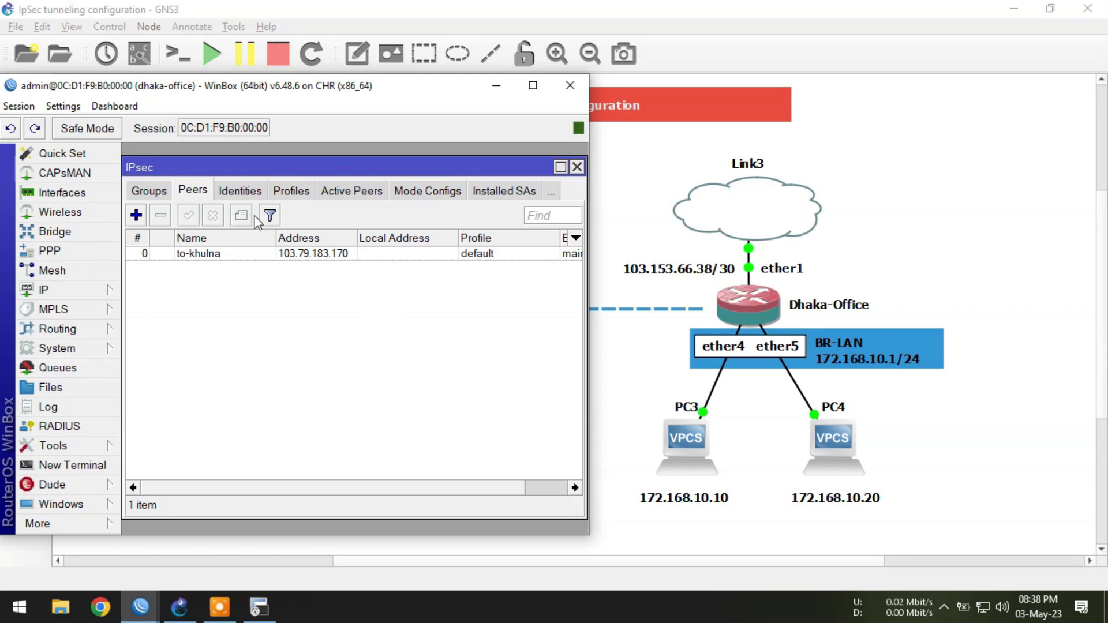
Create an IPsec identity for peer to-khulna with pre shared key authentication, enter the shared secret and save it.
left_click(242, 196)
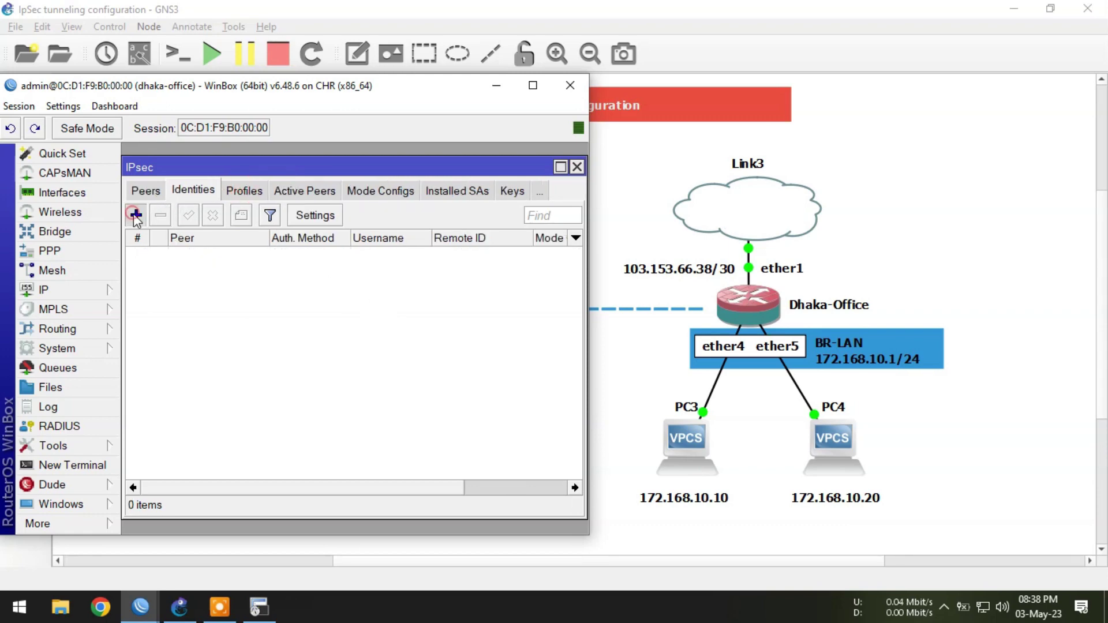
left_click(136, 215)
left_click(316, 196)
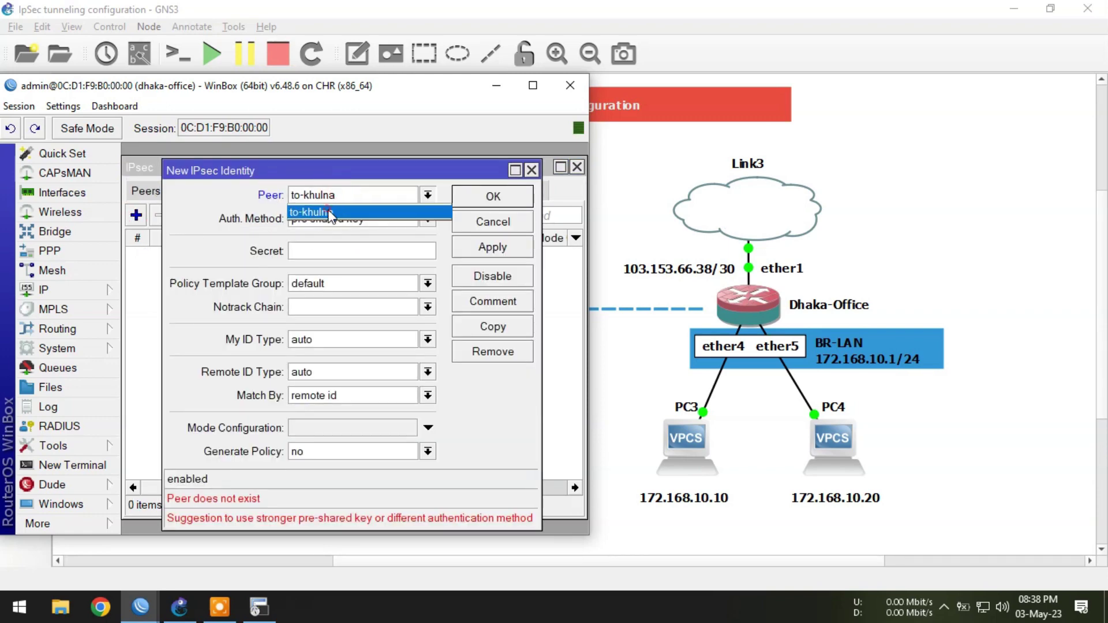
left_click(316, 213)
left_click(311, 248)
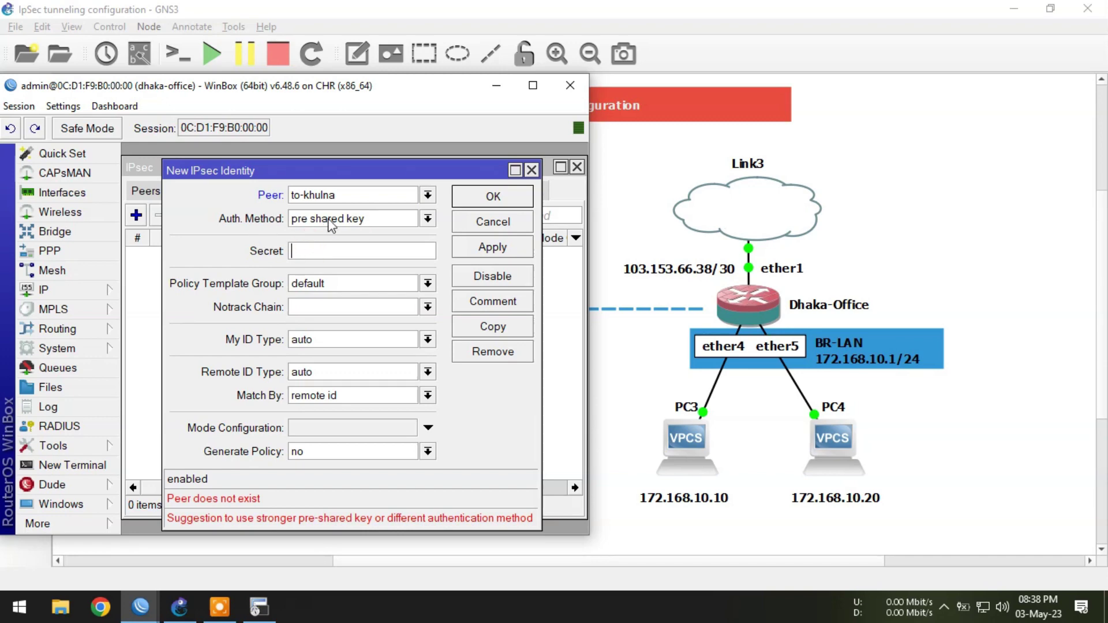
left_click(323, 251)
type("*****")
left_click(492, 247)
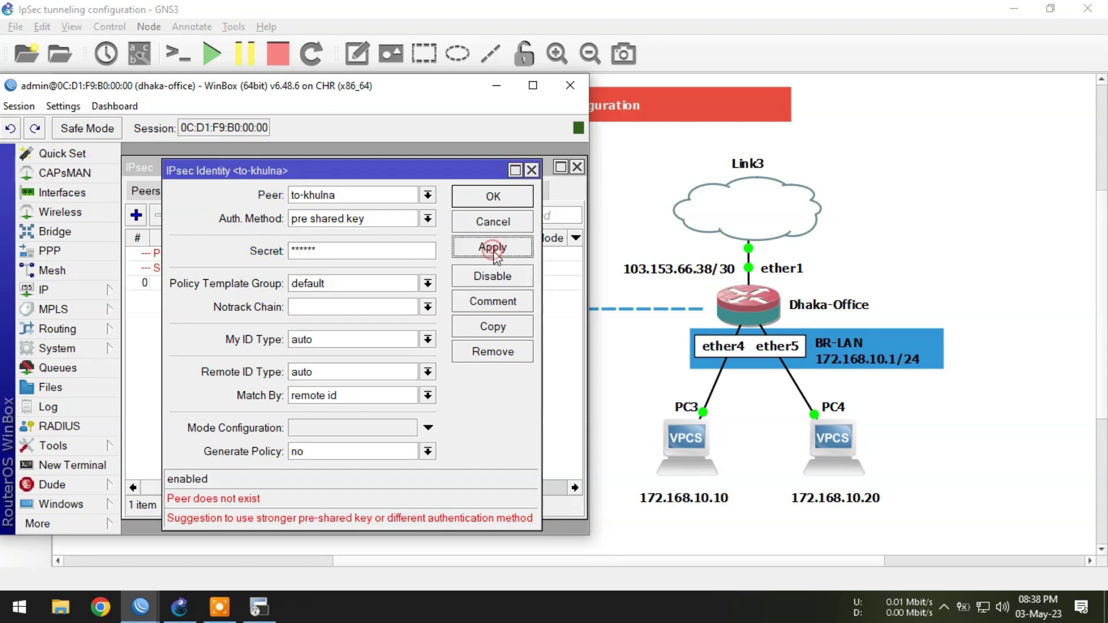
left_click(493, 197)
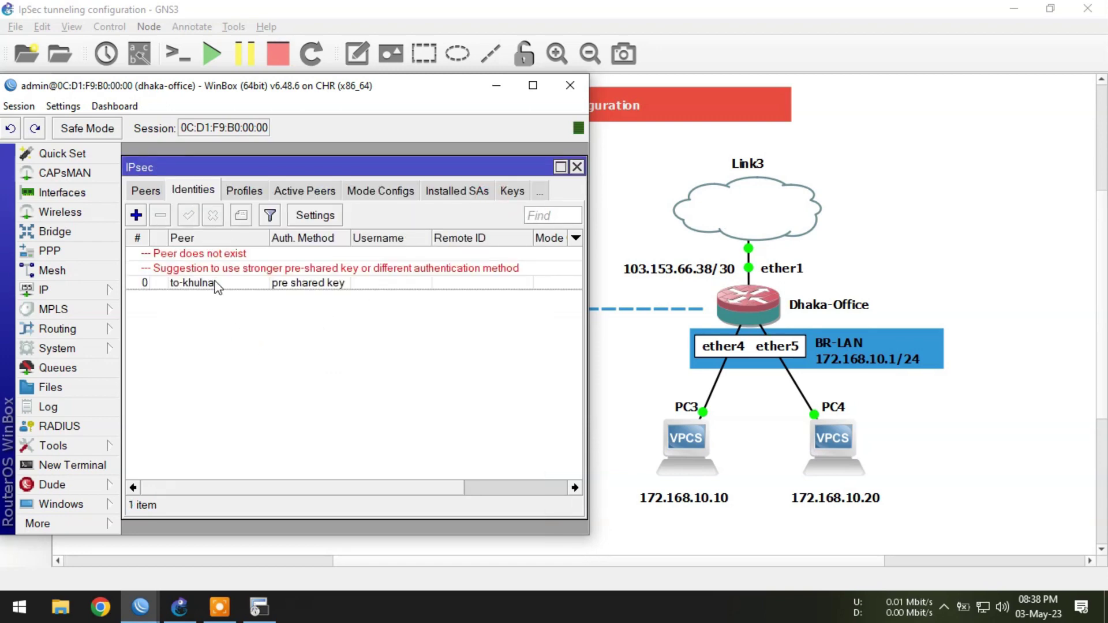
left_click(242, 190)
left_click(183, 190)
left_click(190, 255)
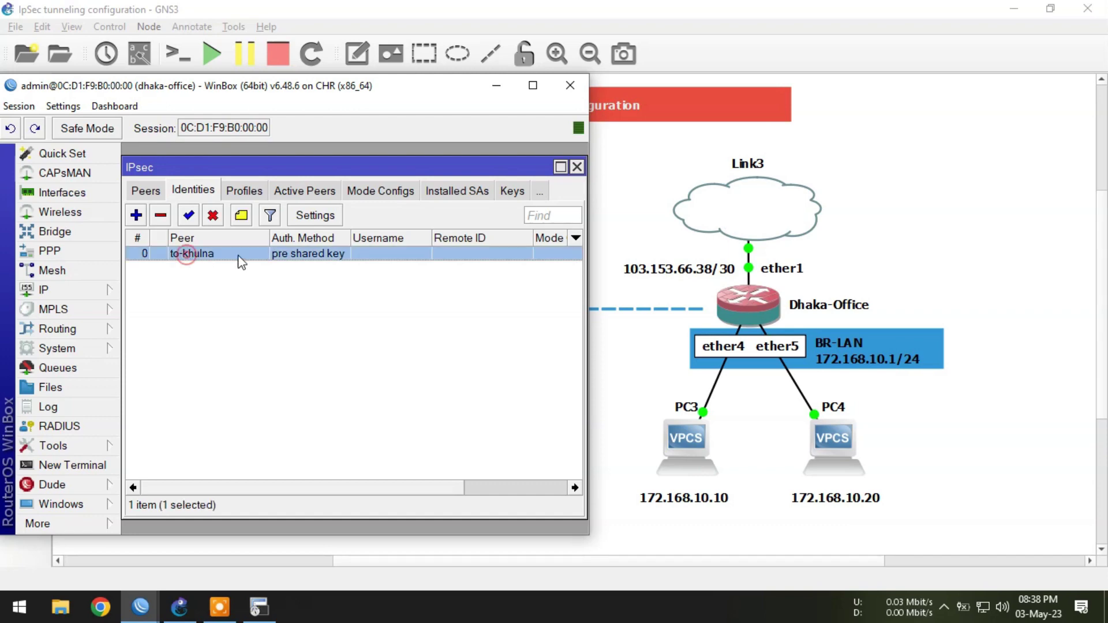
left_click(252, 319)
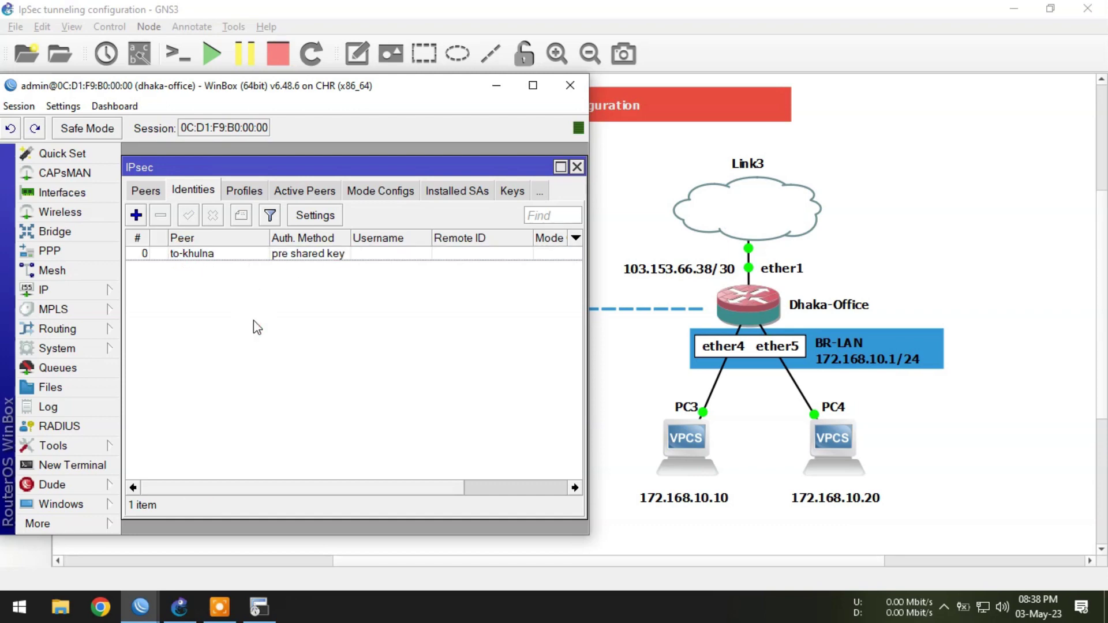
Create a new IPsec policy for peer to-khulna with Tunnel enabled and source address 172.168.10.0/24.
double_click(249, 88)
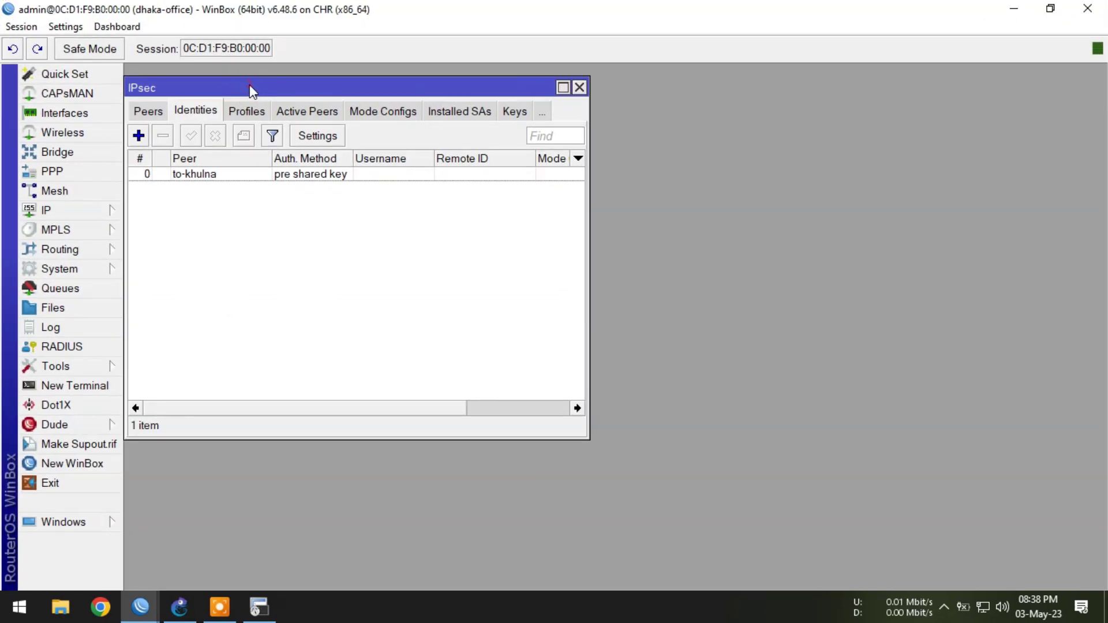
double_click(249, 84)
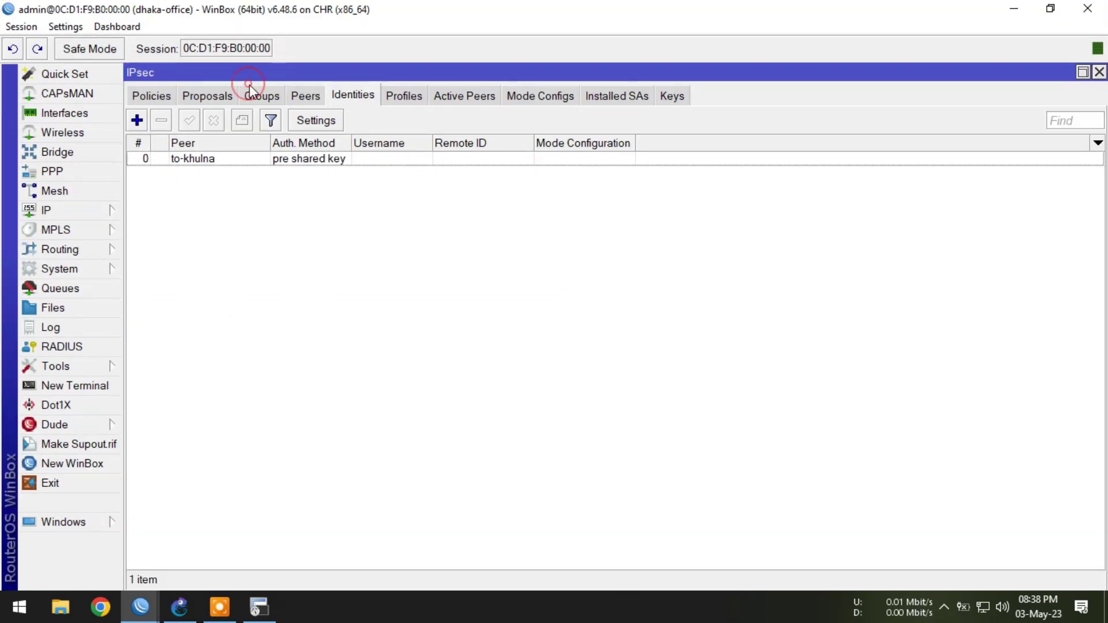
left_click(154, 95)
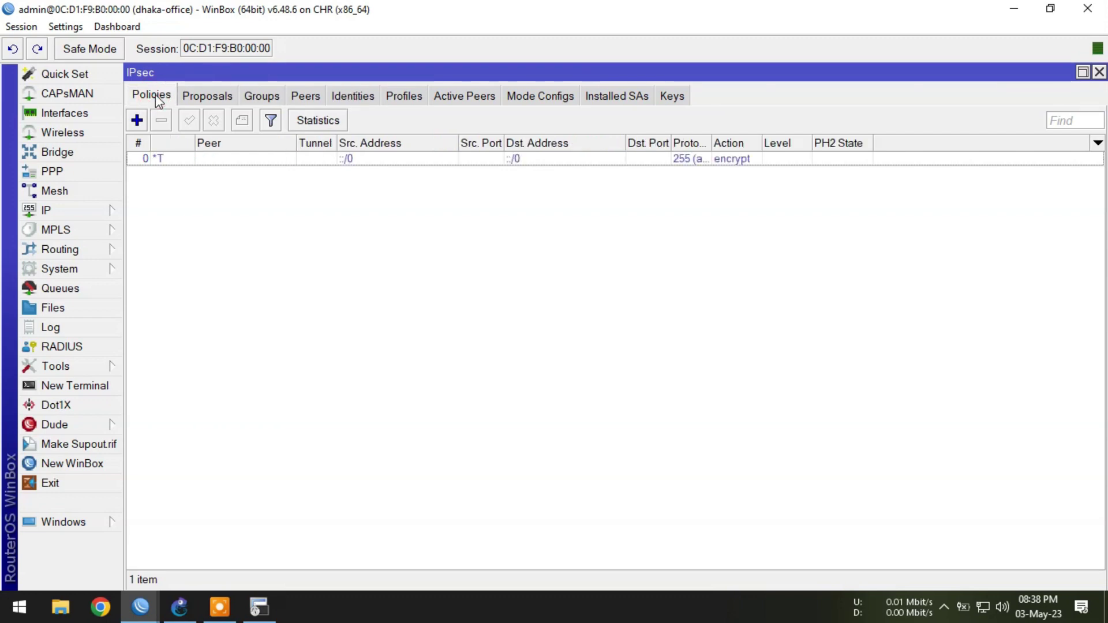
double_click(342, 11)
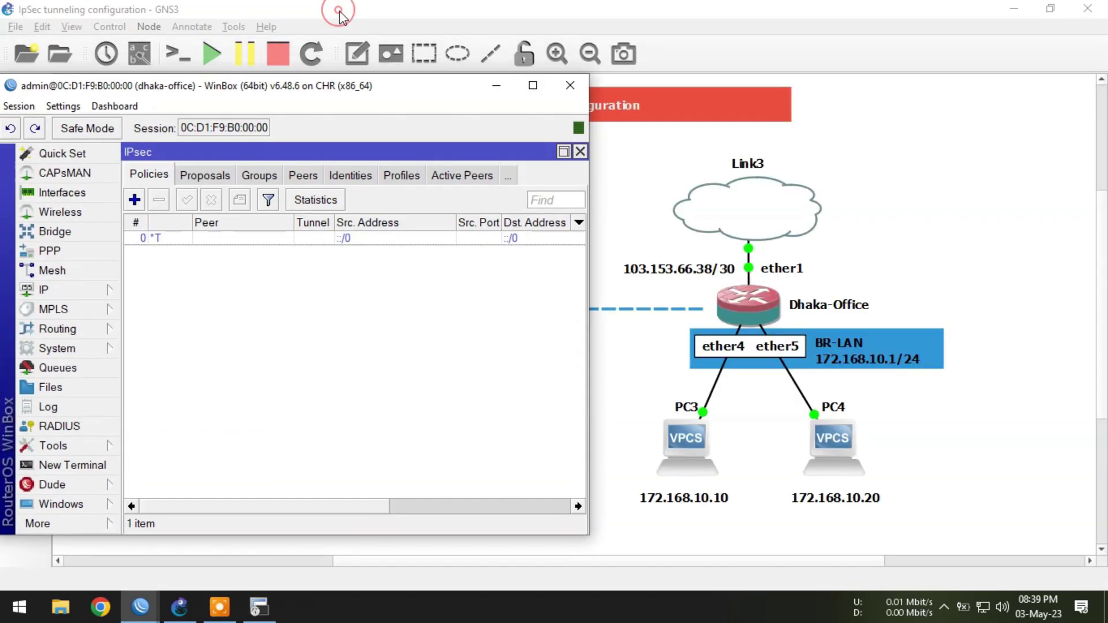
left_click(135, 200)
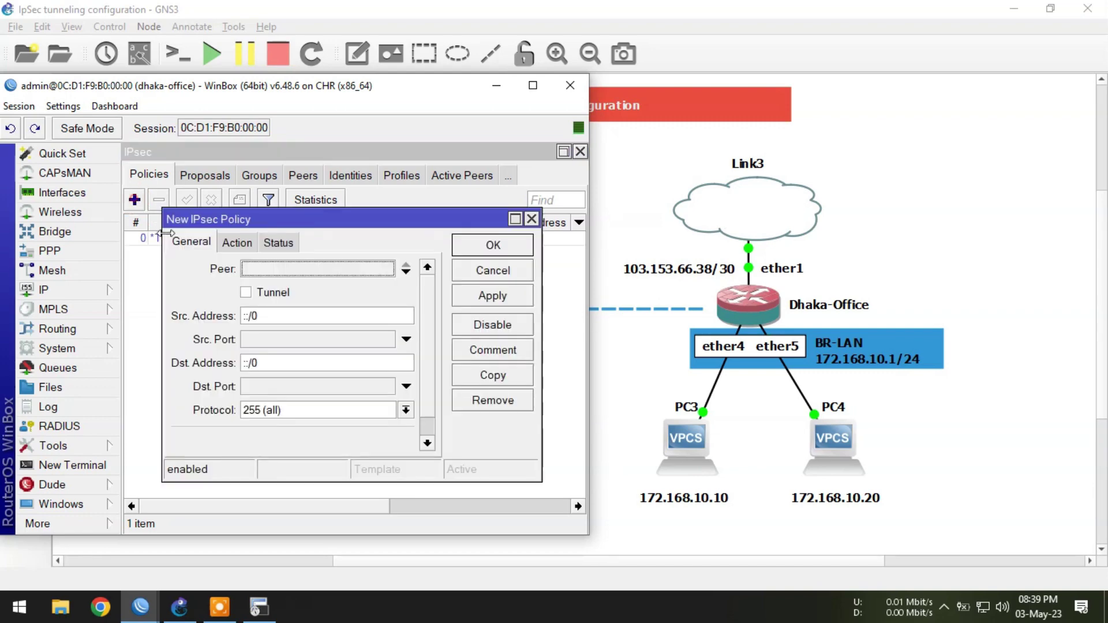
left_click(255, 268)
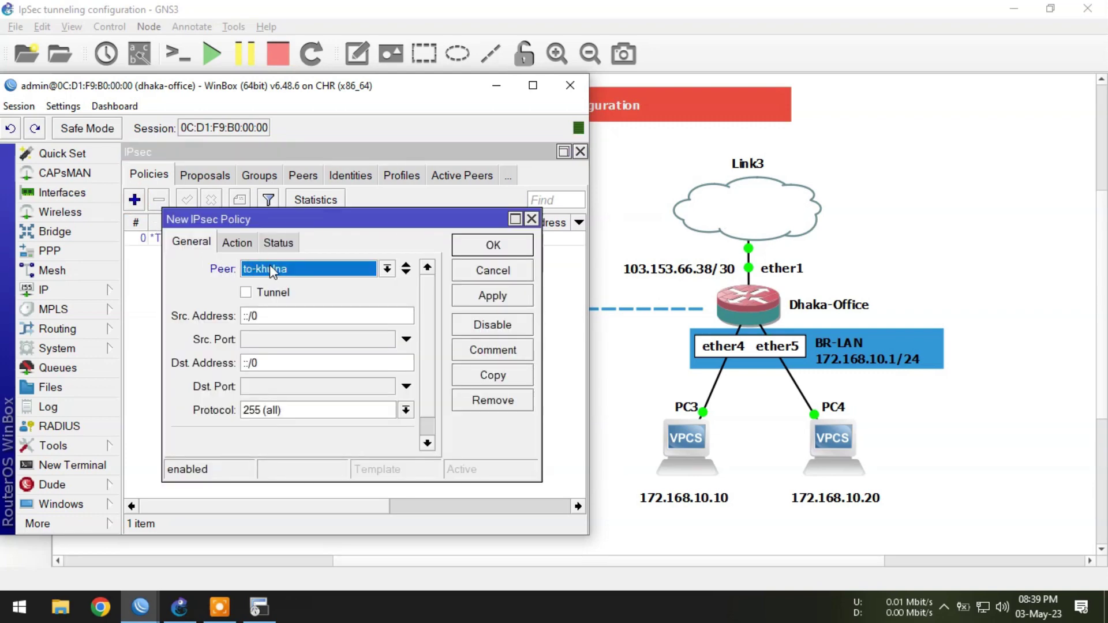
left_click(269, 294)
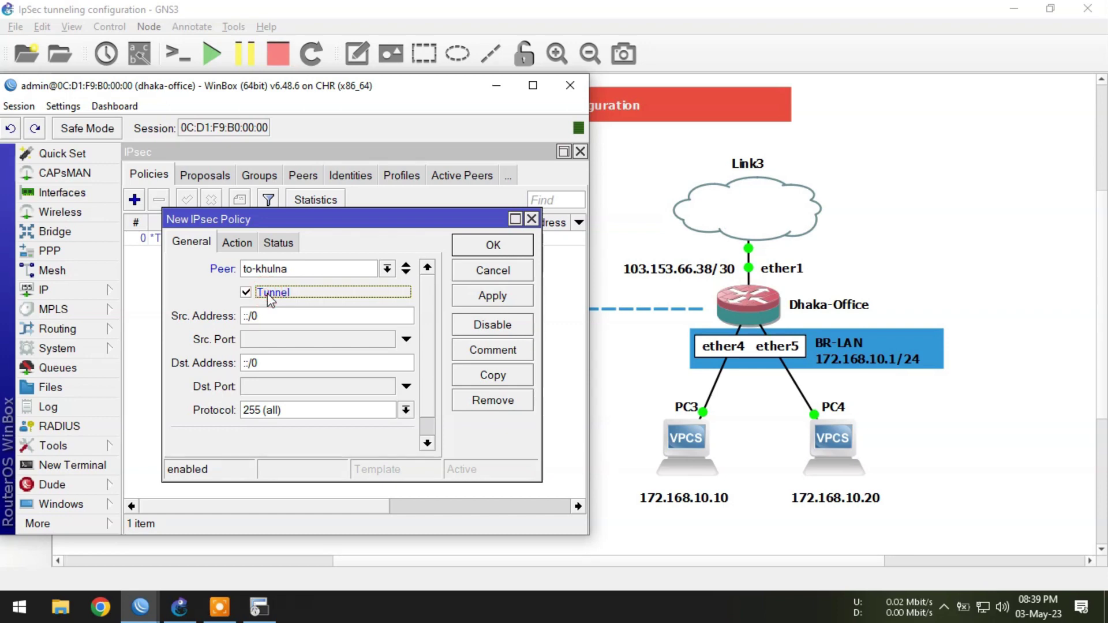
left_click(267, 315)
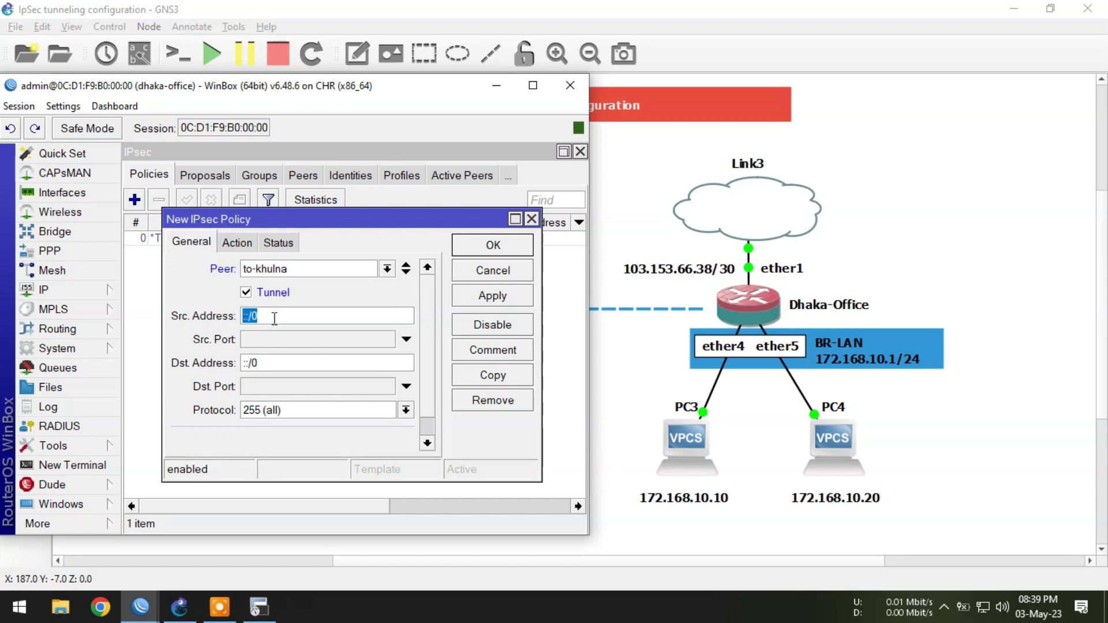
type("172.168.10")
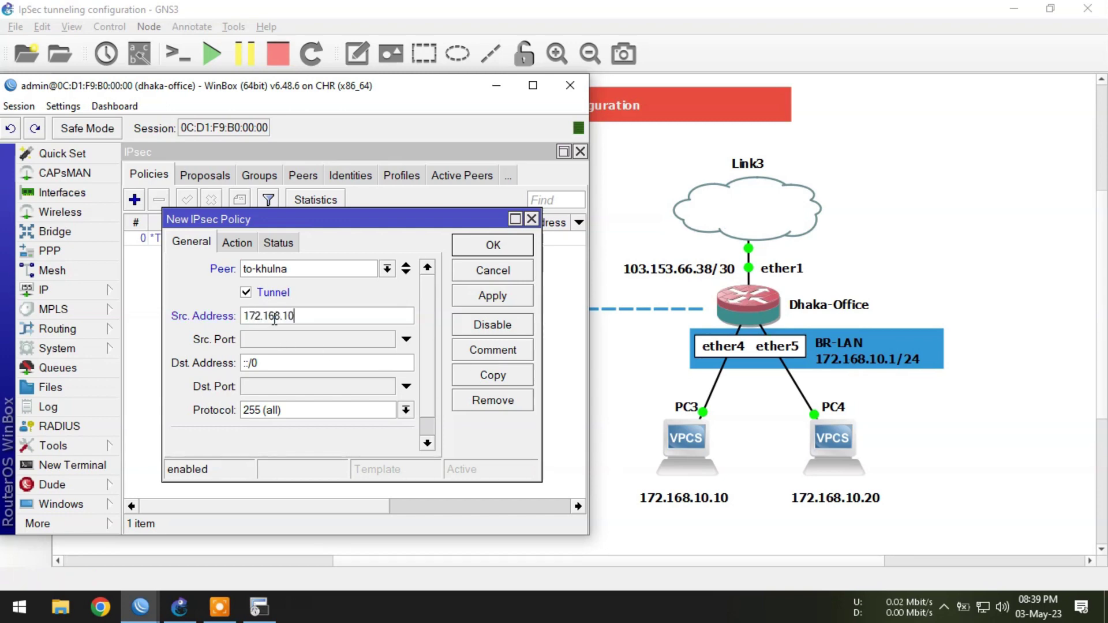
type(".0/24")
Check the Khulna LAN in the topology, set the policy's destination address to 192.168.10.0/24 and save the policy.
left_click(304, 362)
left_click(494, 90)
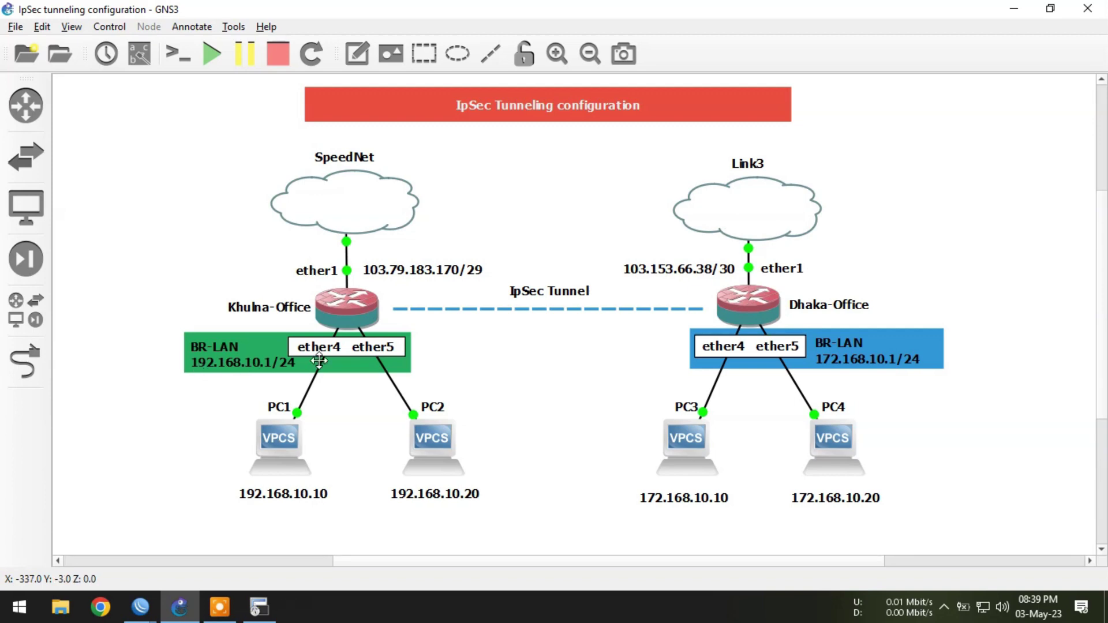
mouse_move(140, 605)
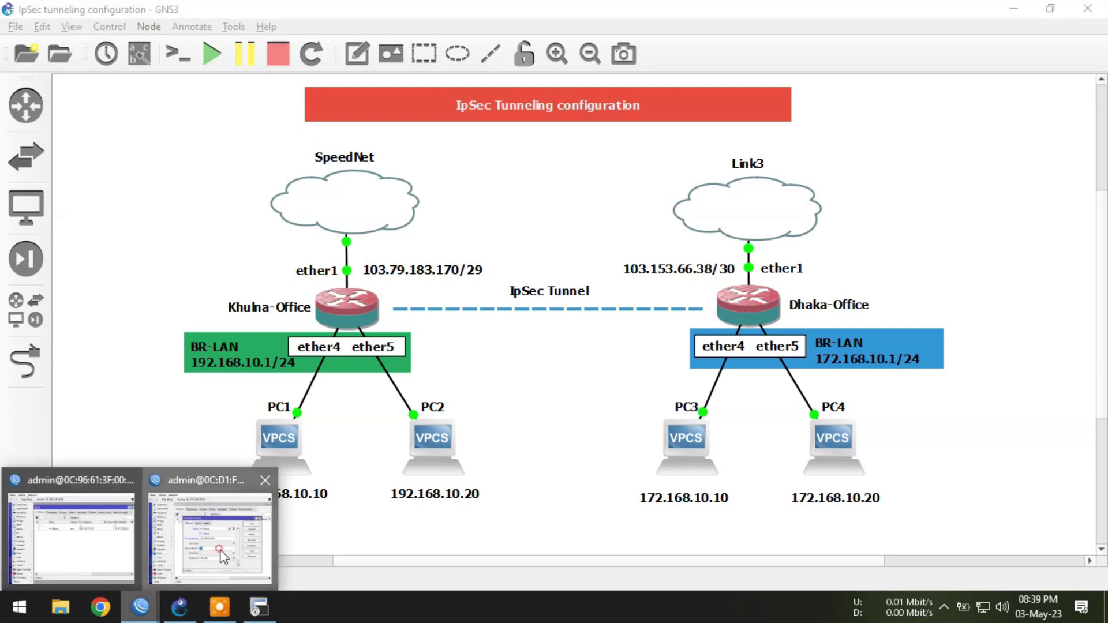
left_click(211, 528)
double_click(271, 363)
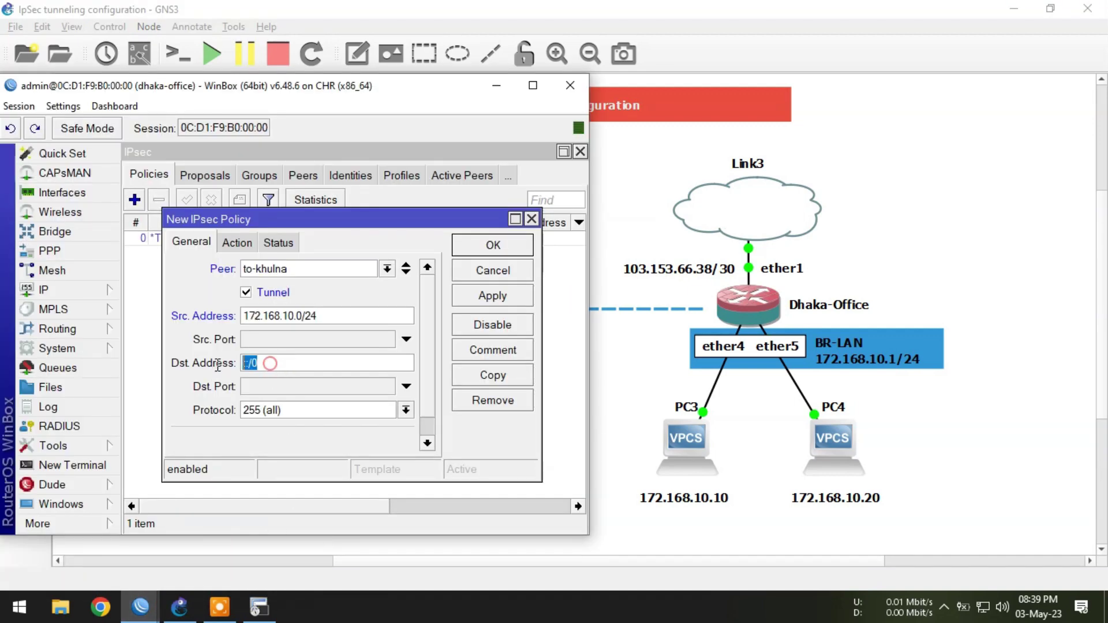
type("192.168.10.0/24")
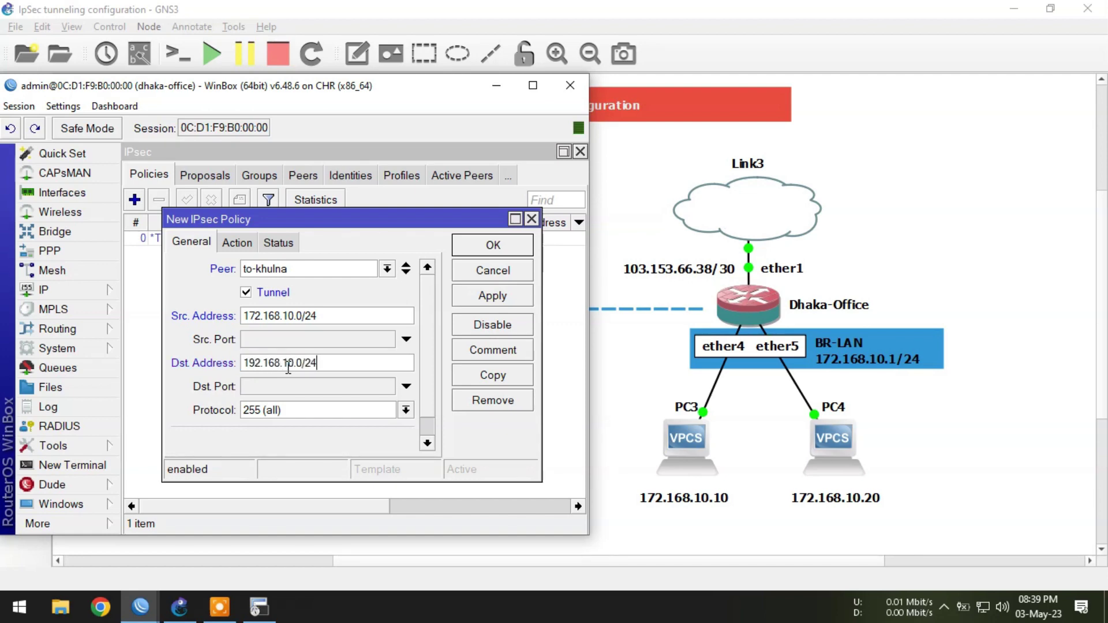
left_click(492, 296)
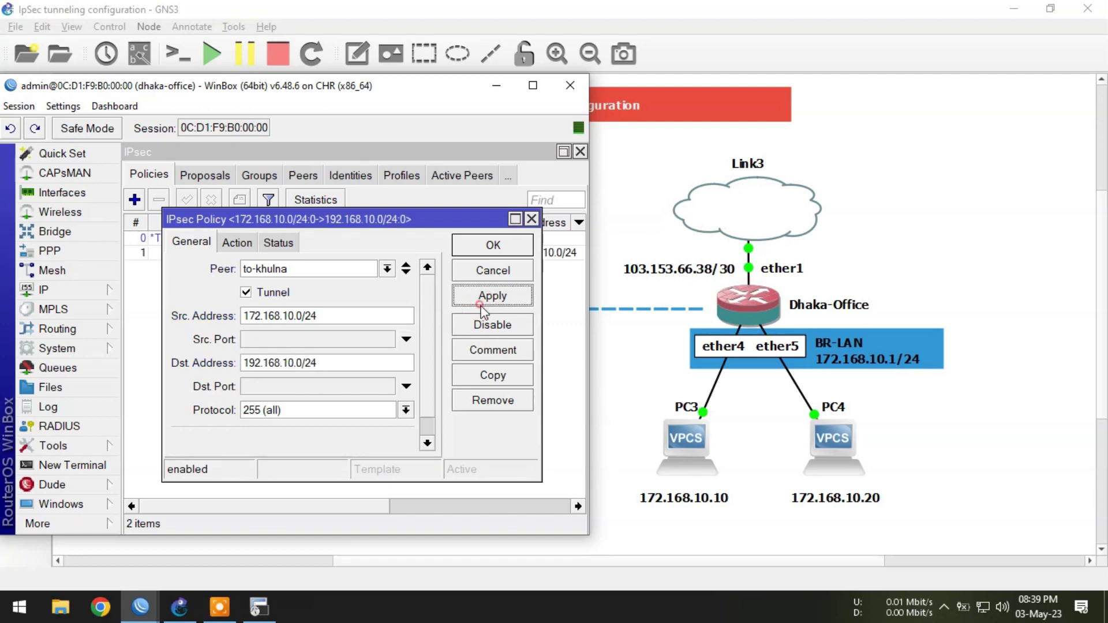
left_click(492, 246)
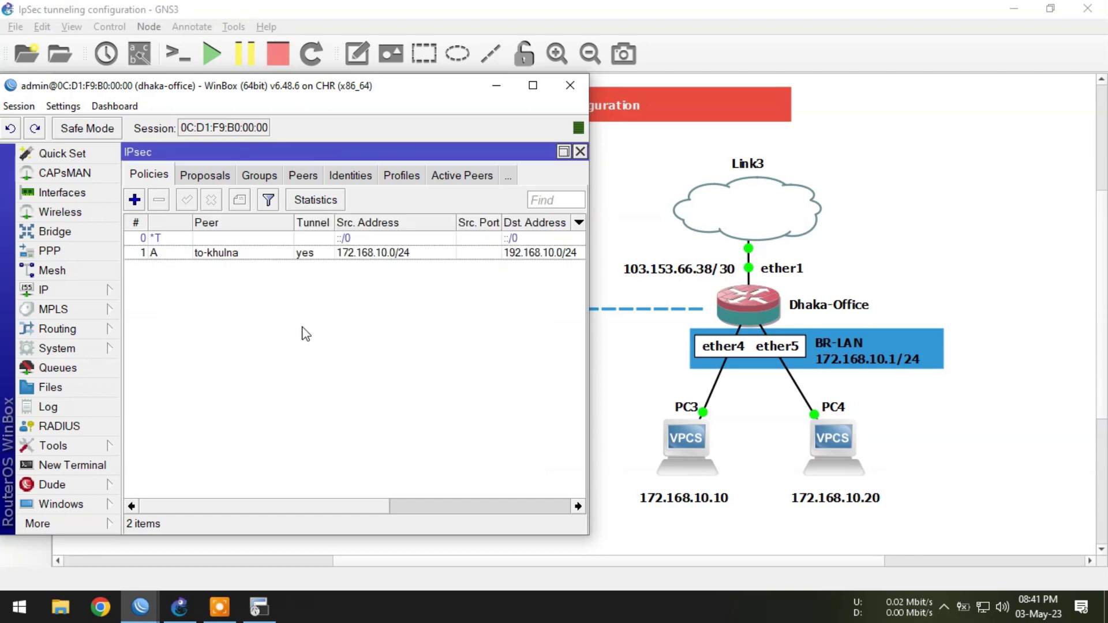
Check the PH2 State of the to-khulna policy on the dhaka-office router and minimize its WinBox session.
left_click(235, 252)
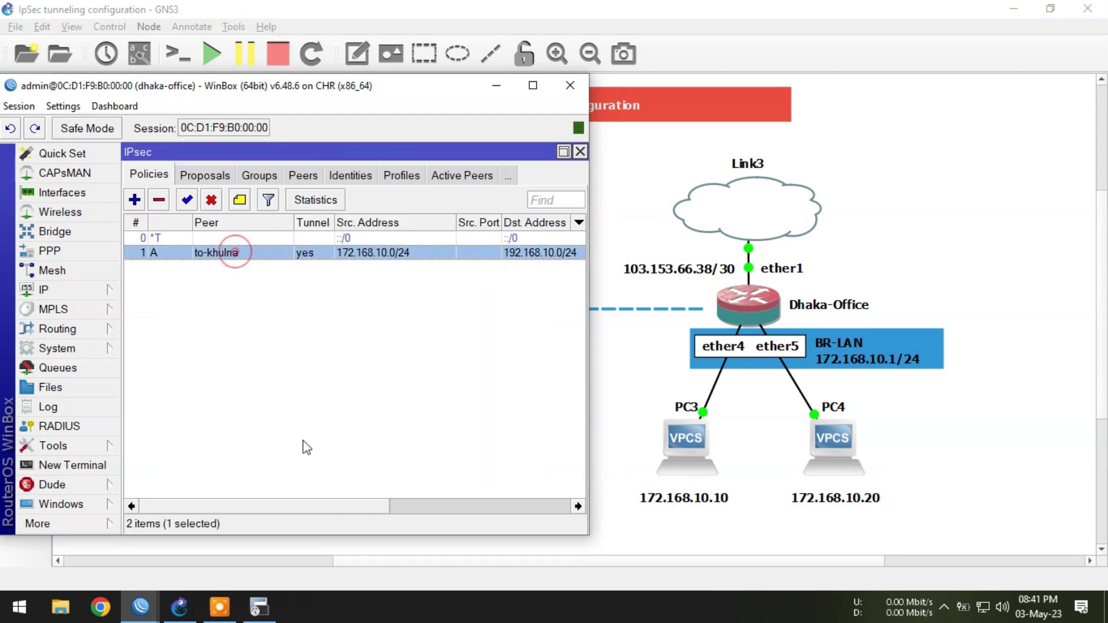
left_click_drag(304, 506, 503, 517)
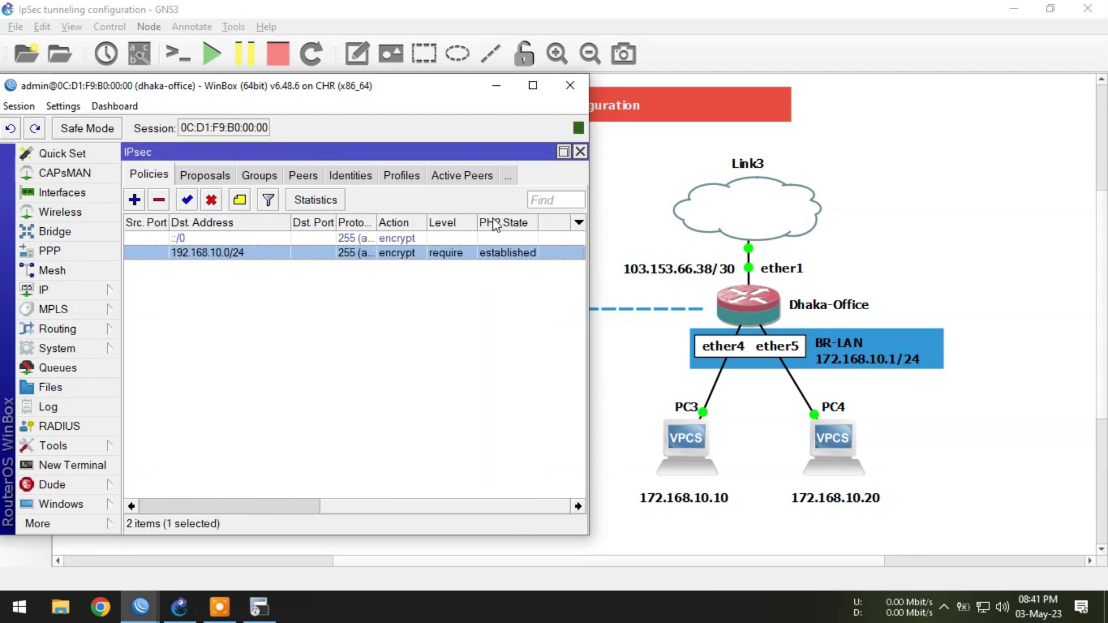
left_click(427, 359)
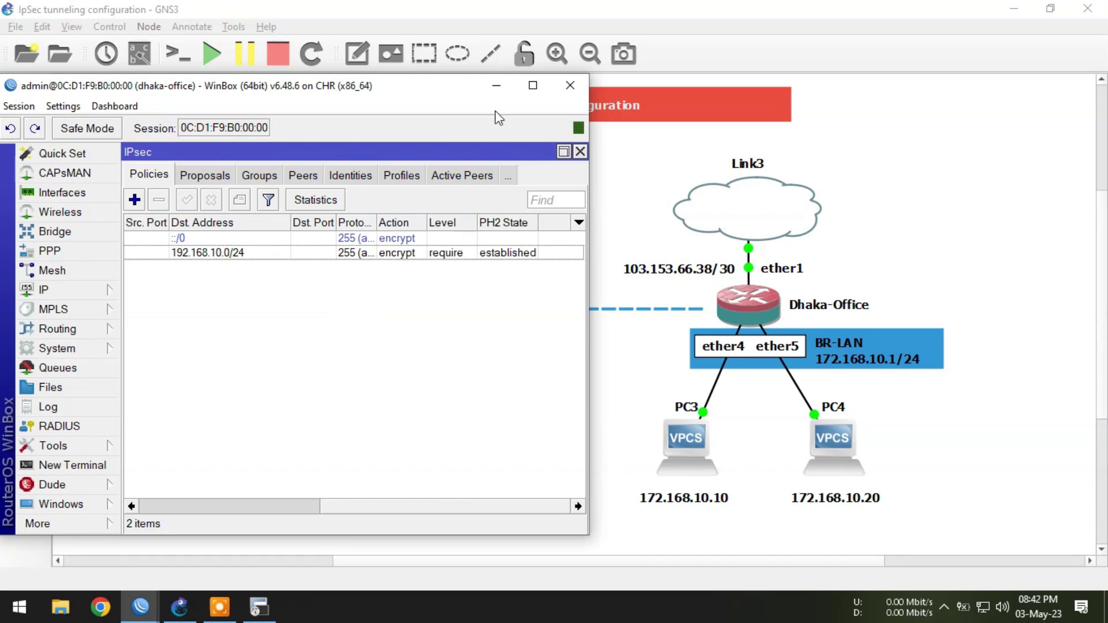
left_click(496, 86)
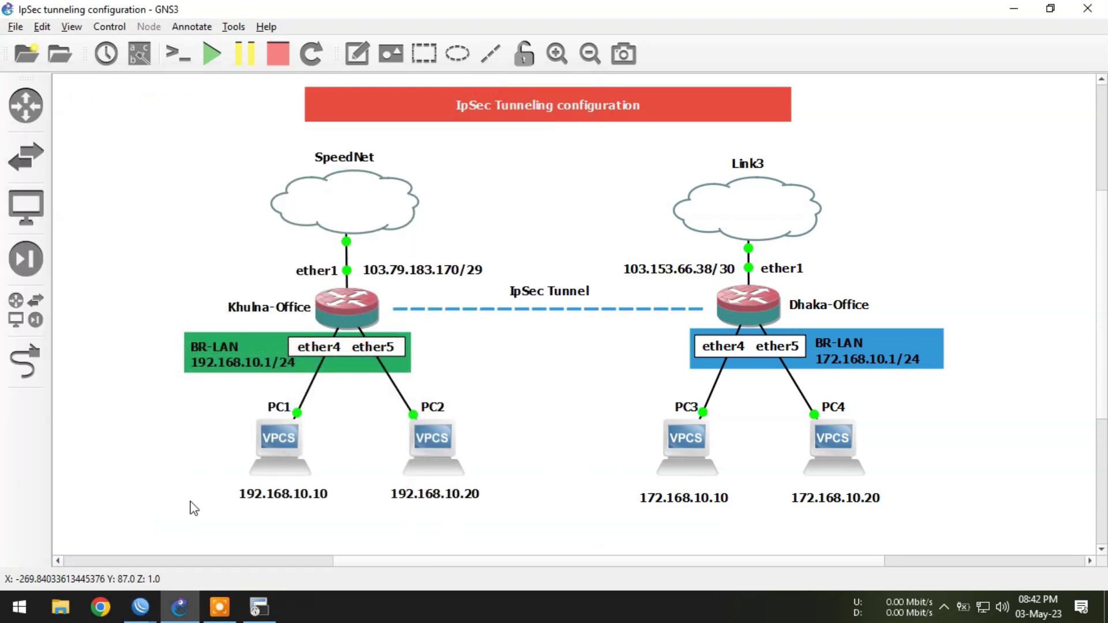
Switch to the Khulna-office WinBox session, check the PH2 State of the to-dhaka policy and return to the GNS3 topology.
left_click(140, 606)
left_click(62, 554)
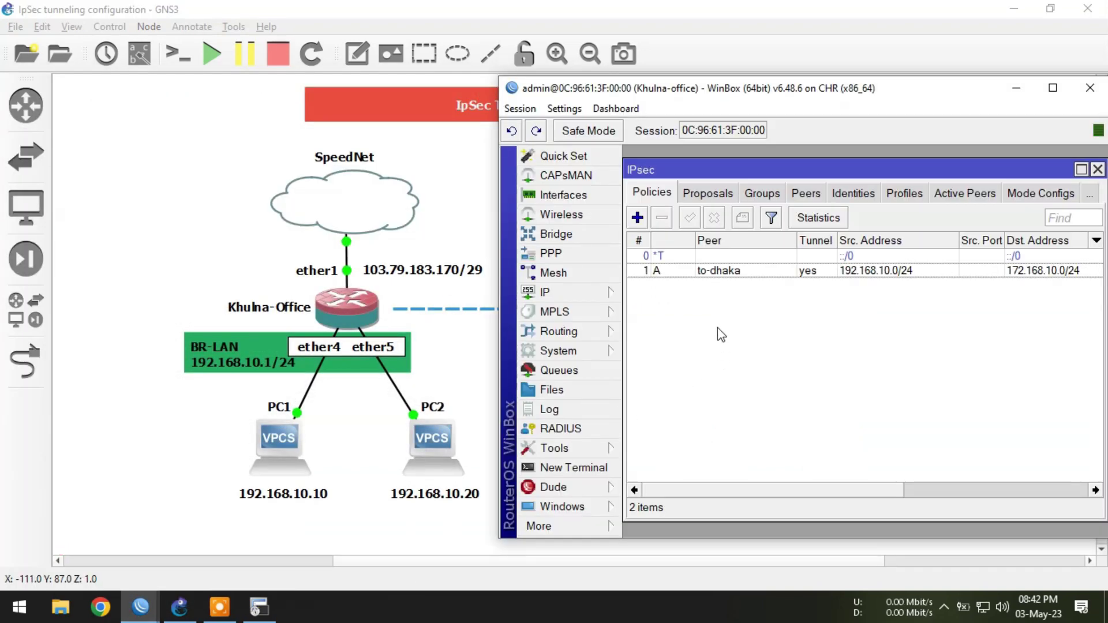
left_click(707, 270)
left_click_drag(760, 491, 922, 486)
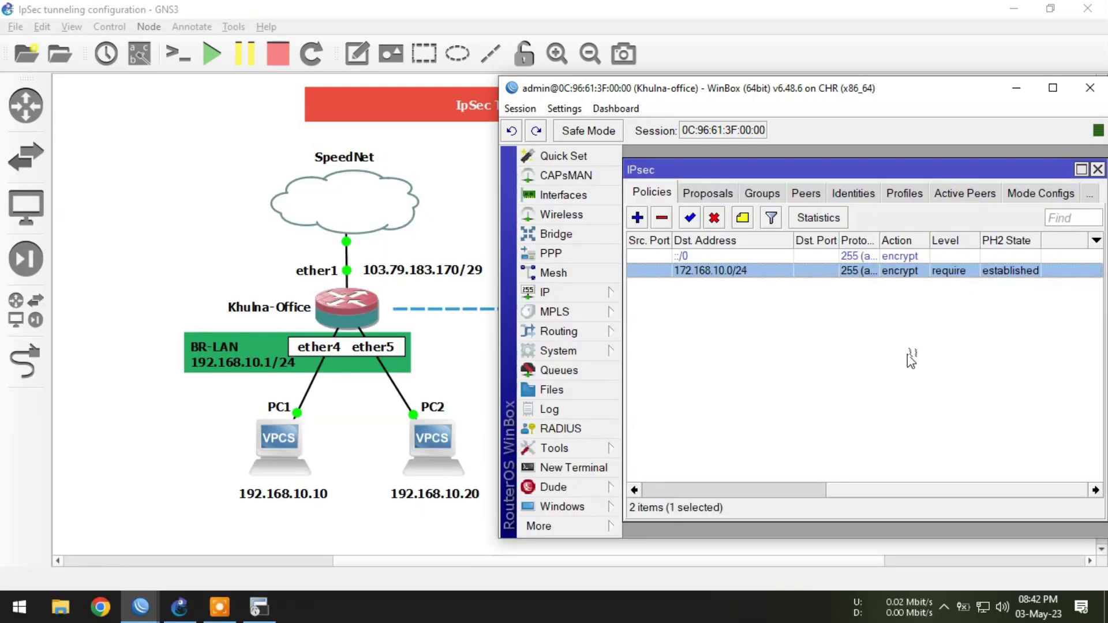
left_click(907, 358)
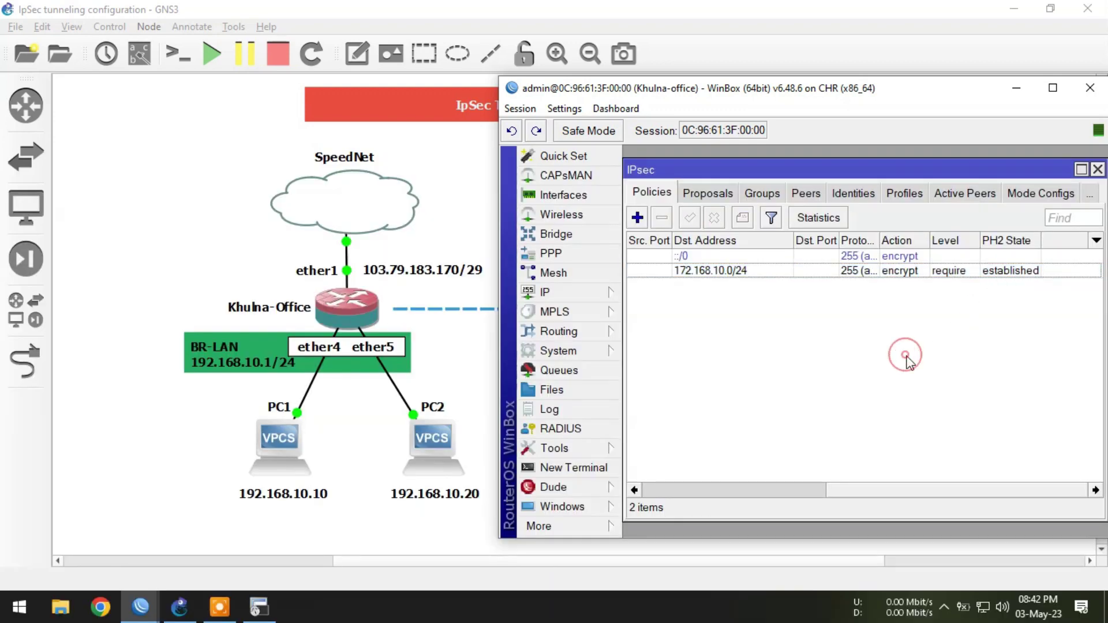
left_click(1016, 87)
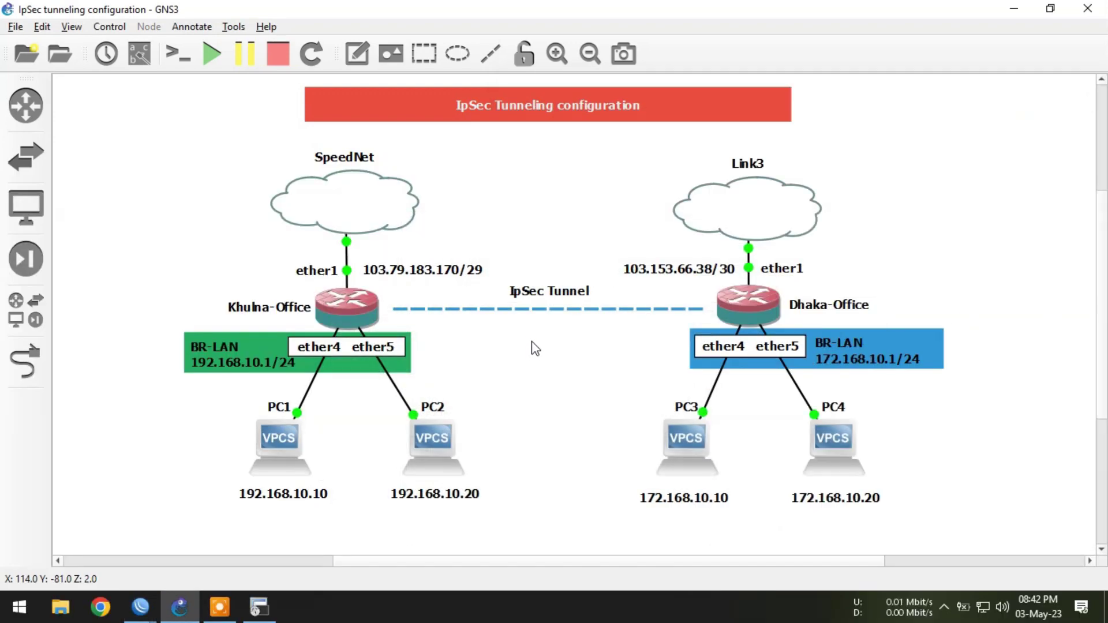
Switch to PC1's console in SecureCRT, ping 172.168.10.10 again, stop the ping and return to the GNS3 topology.
left_click(258, 606)
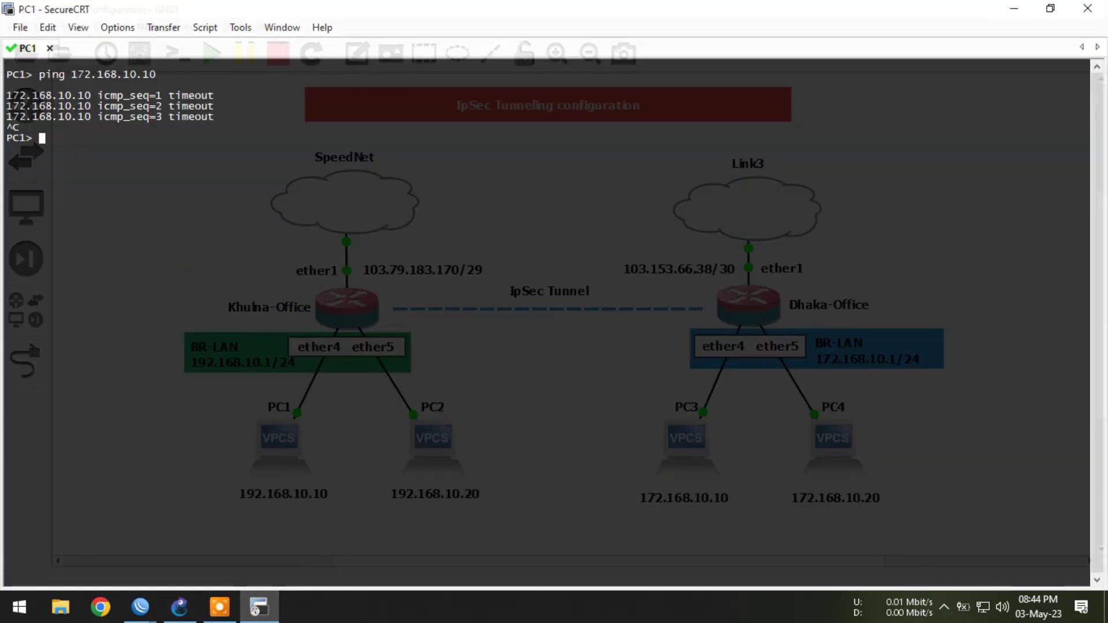
key("Up")
key("Return")
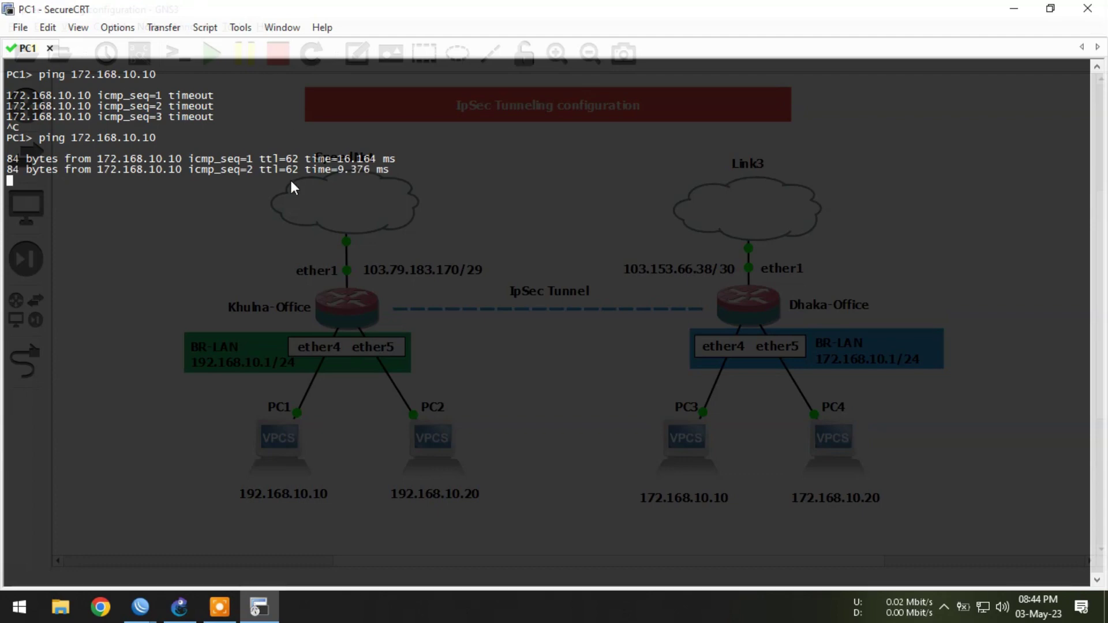
key("ctrl+c")
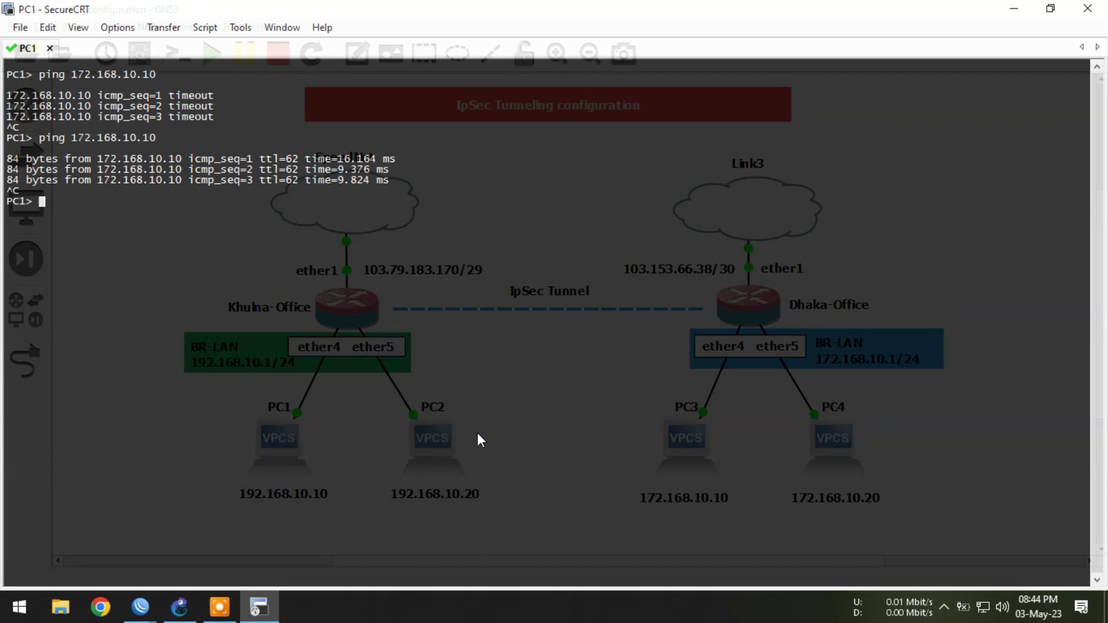
left_click(1013, 8)
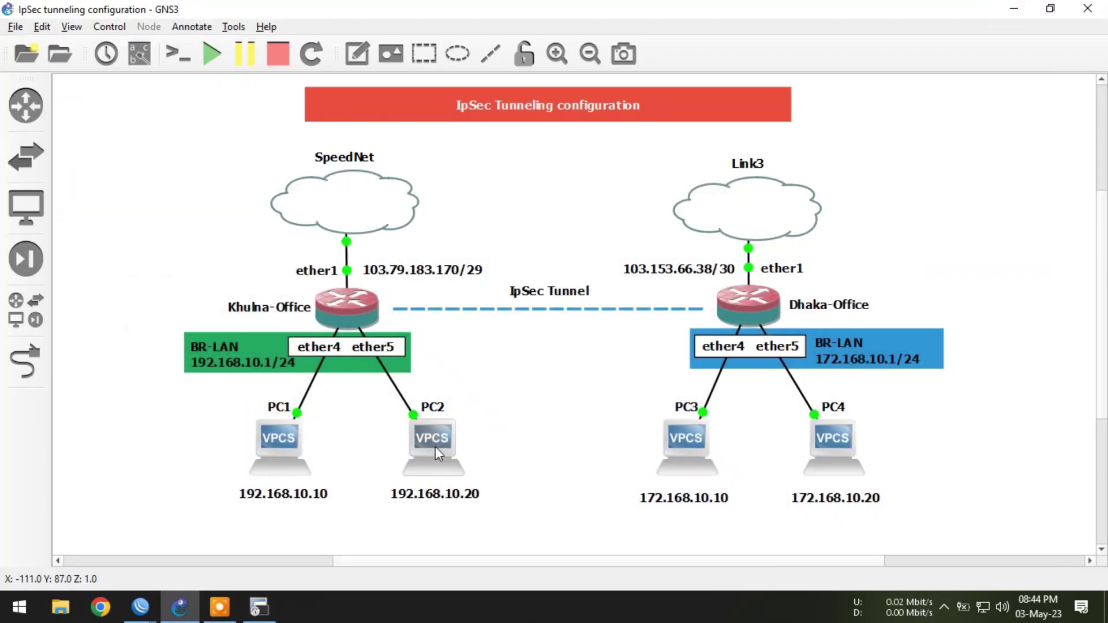
Open PC2's console from the topology, ping 172.168.10.10, stop the ping and minimize the console window.
double_click(432, 445)
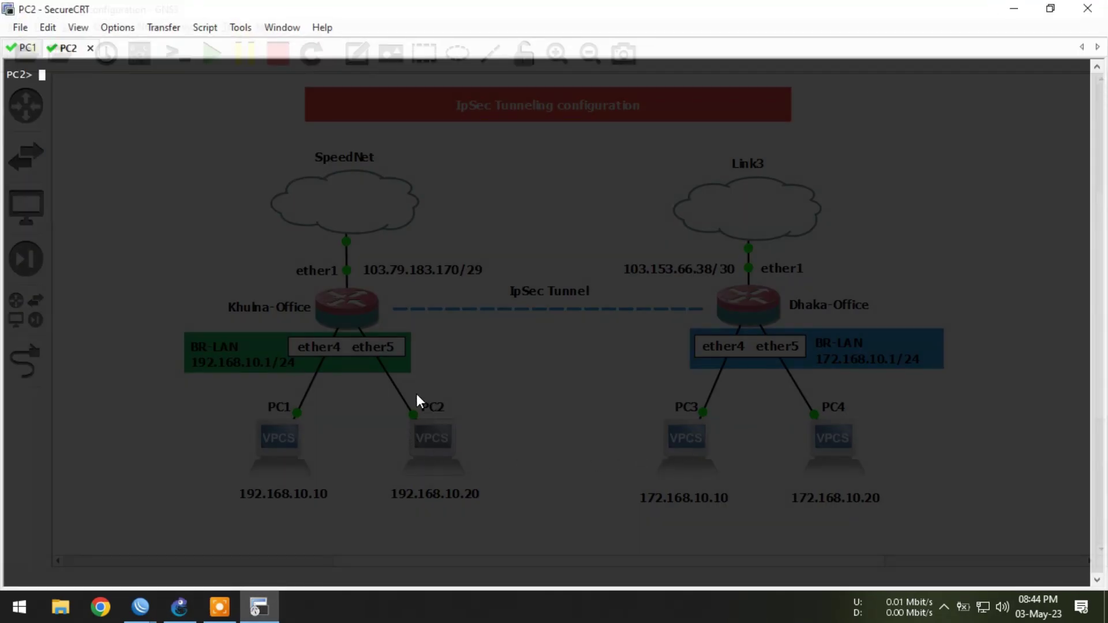
type("ping 172.168.10.10")
key("Return")
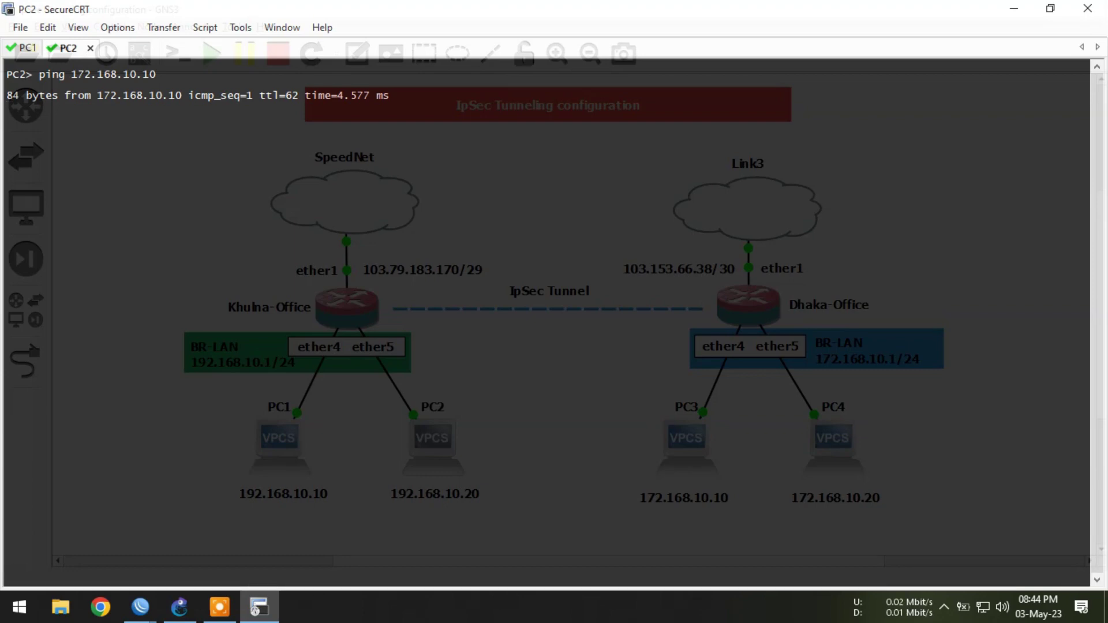
key("ctrl+c")
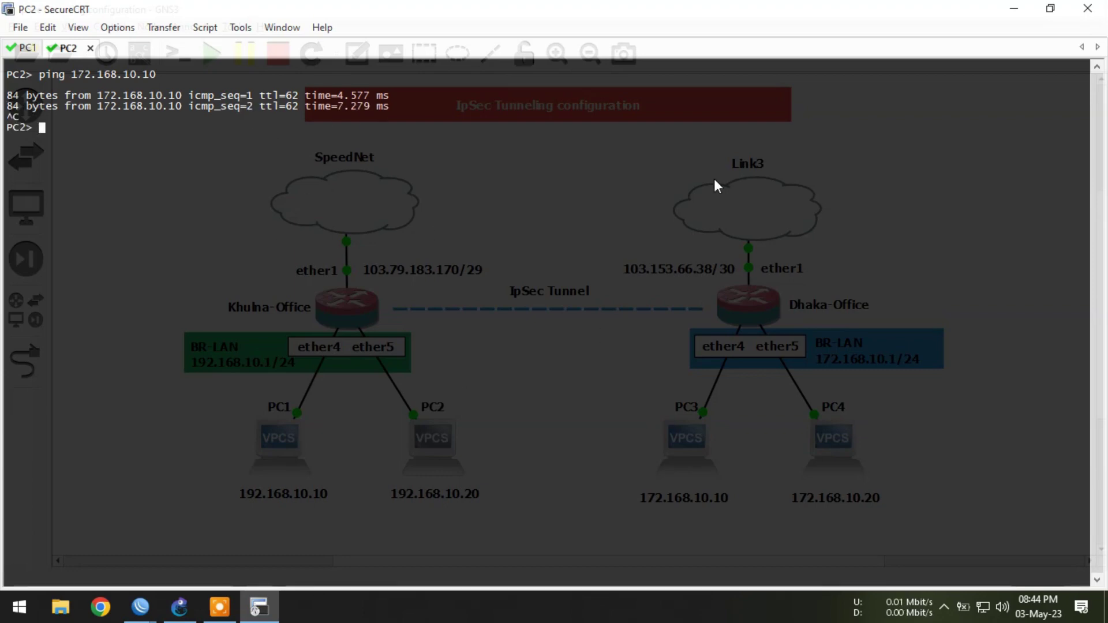
left_click(1014, 8)
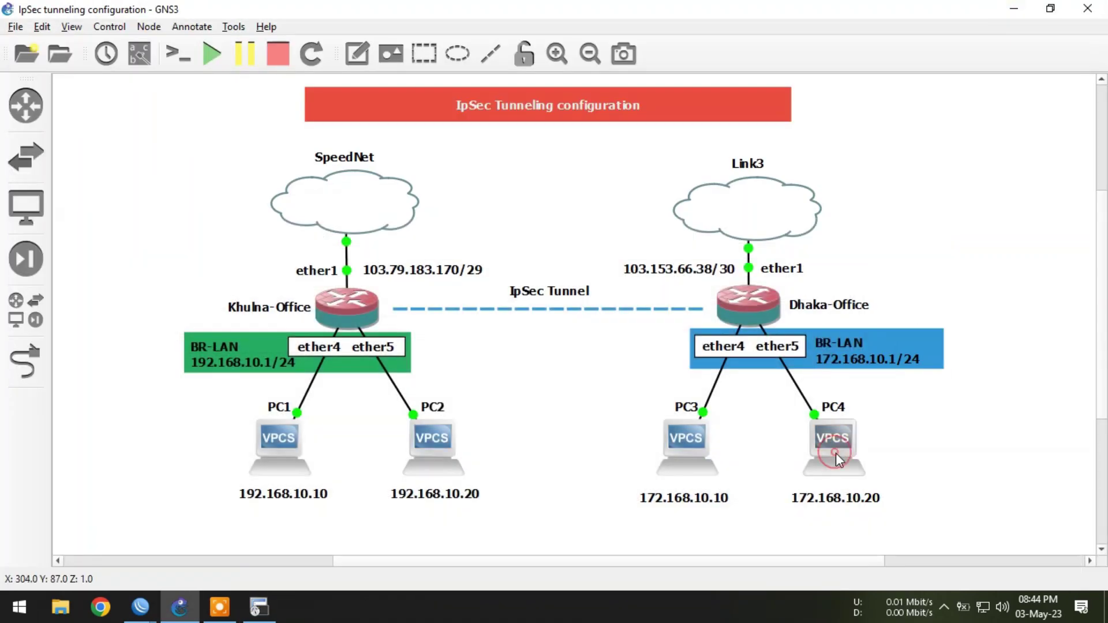
Open PC4's console from the topology, ping 192.168.10.20 on the Khulna LAN and stop the ping.
double_click(836, 453)
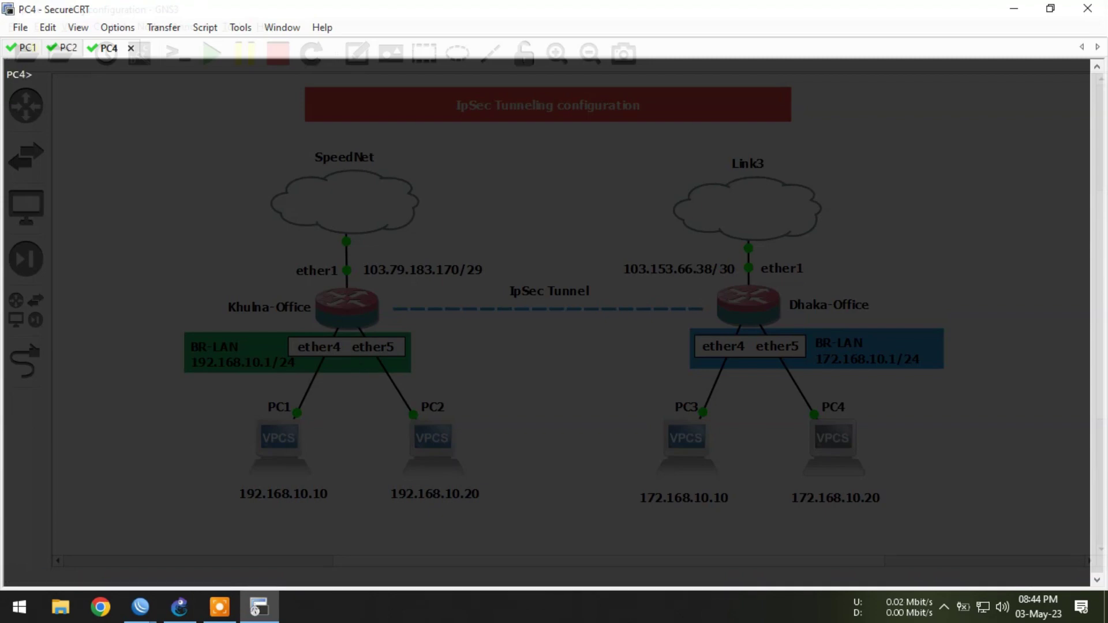
type("ping 192.168.10.20")
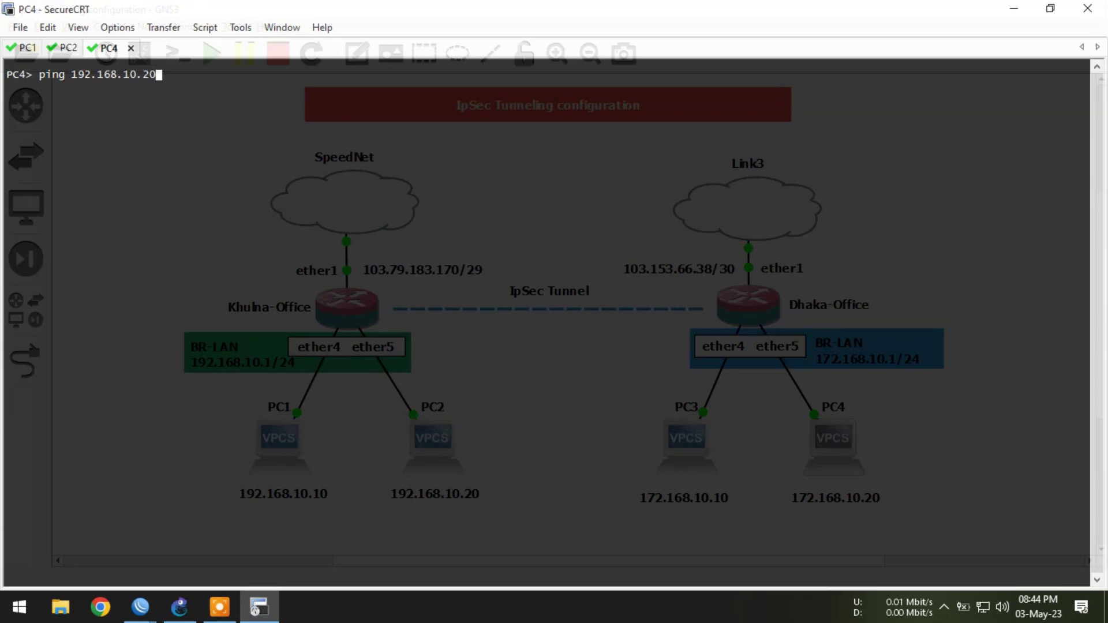
key("Return")
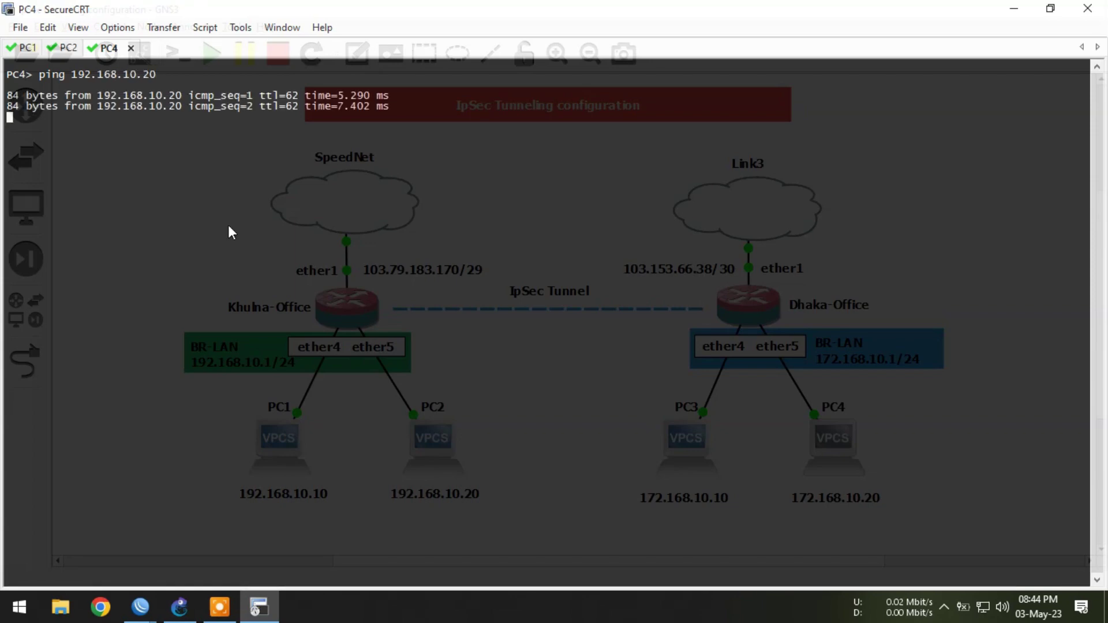
key("ctrl+c")
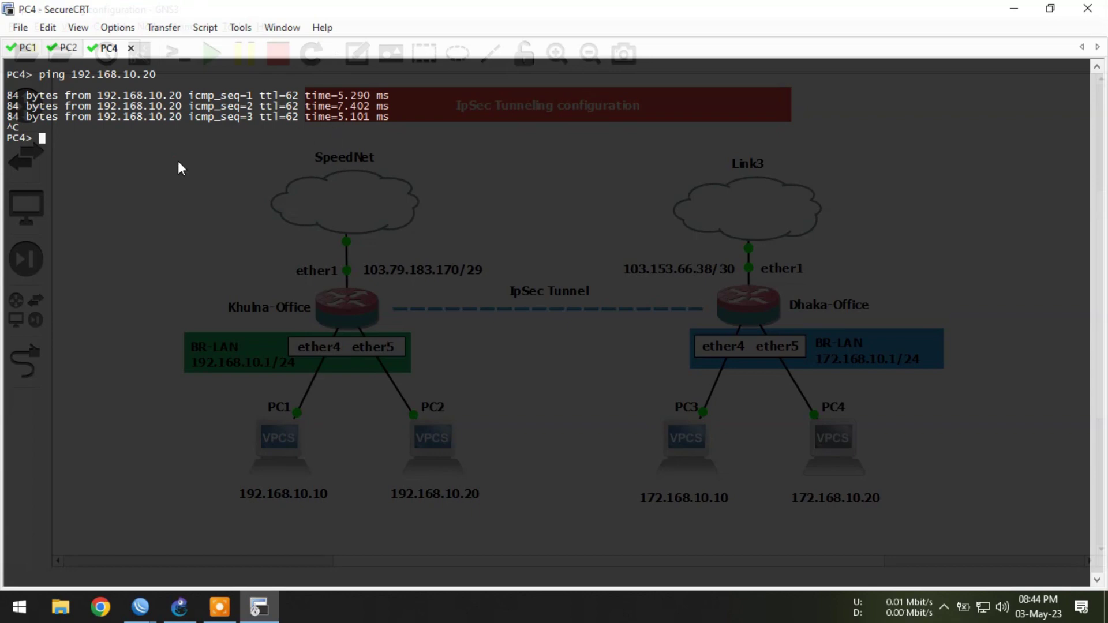